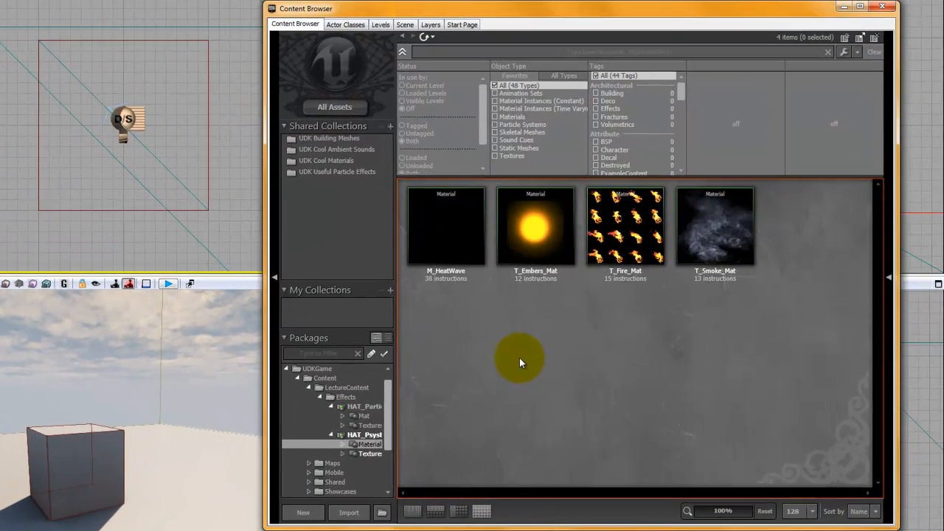
pyautogui.rightClick(519, 357)
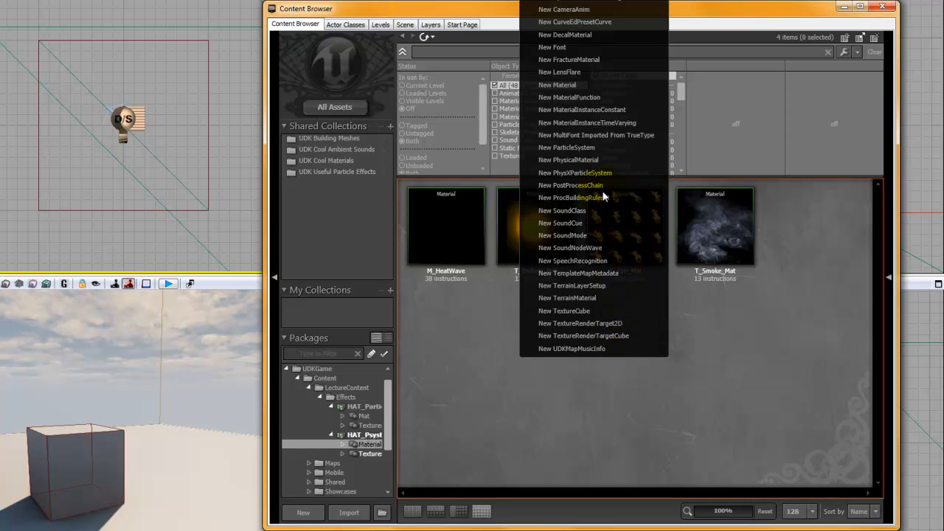
pyautogui.click(567, 146)
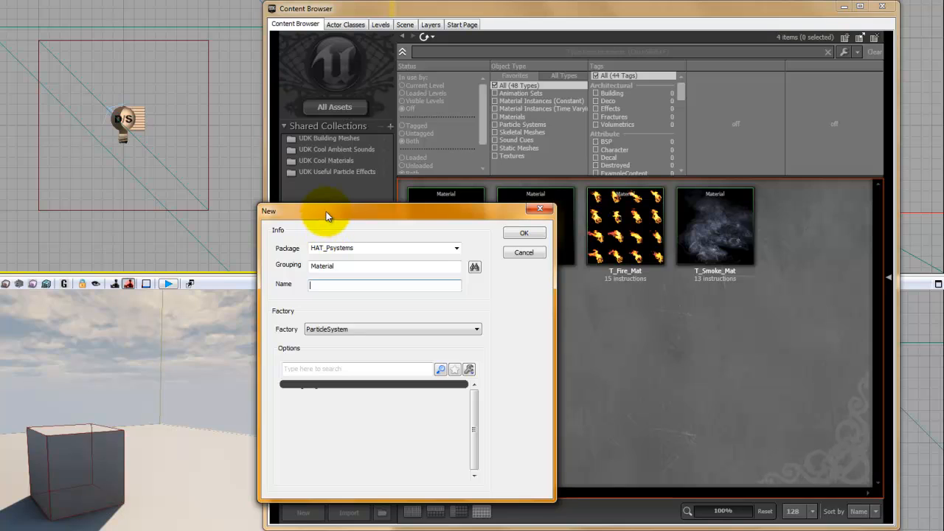
pyautogui.moveTo(327, 215); pyautogui.dragTo(70, 191)
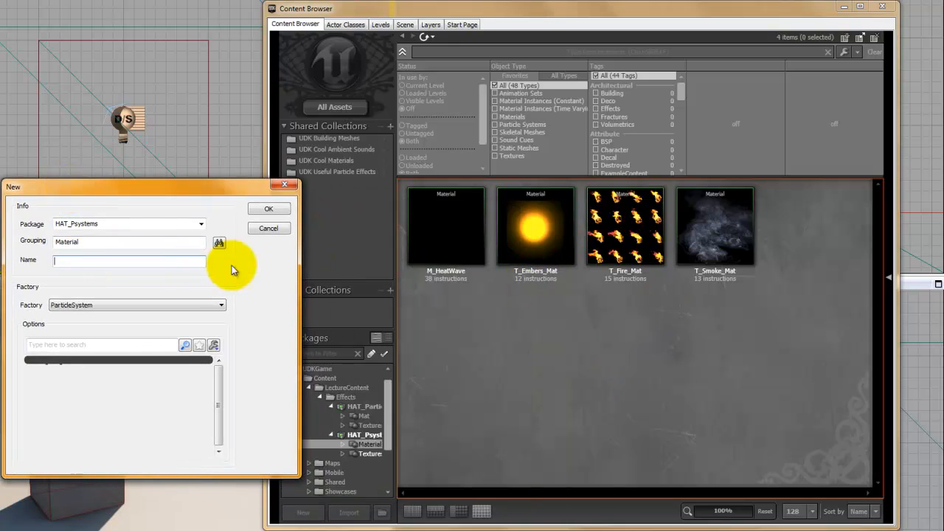
pyautogui.click(268, 228)
# With the T_Fire_Mat material selected, create a particle system named P_FireA in package HAT_Psystems under the grouping Psystems.Fire
pyautogui.click(625, 225)
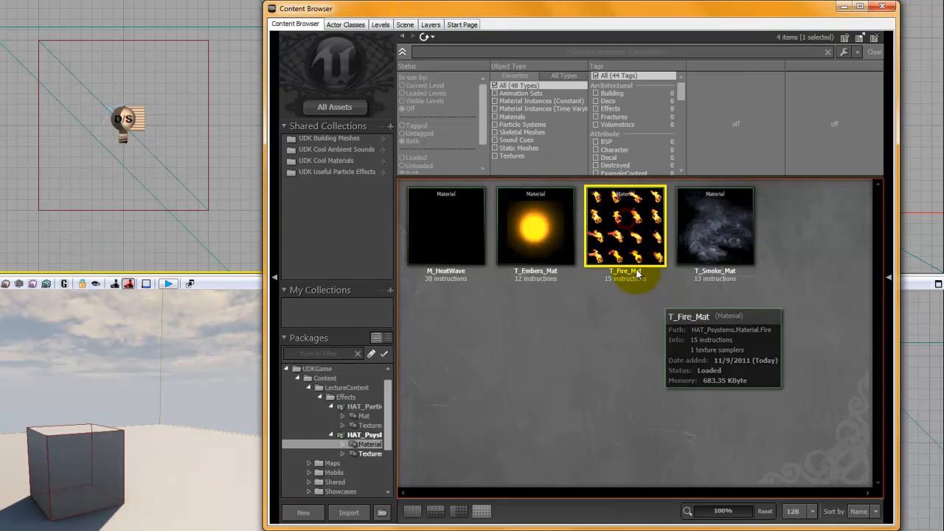
pyautogui.rightClick(520, 345)
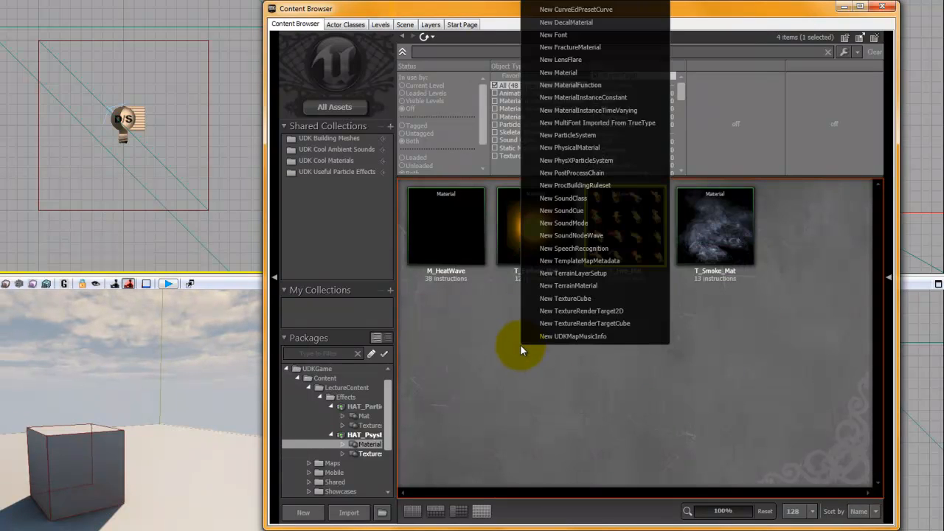
pyautogui.click(583, 136)
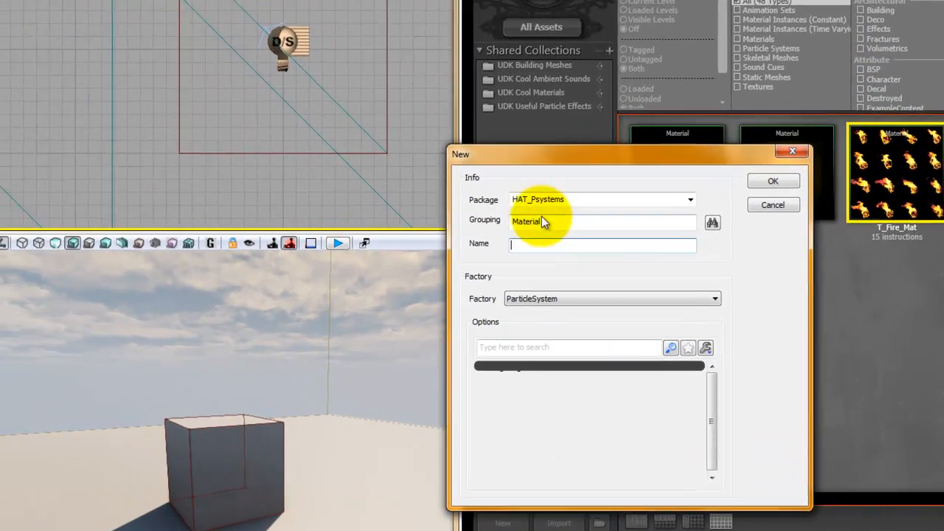
pyautogui.moveTo(565, 155); pyautogui.dragTo(387, 118)
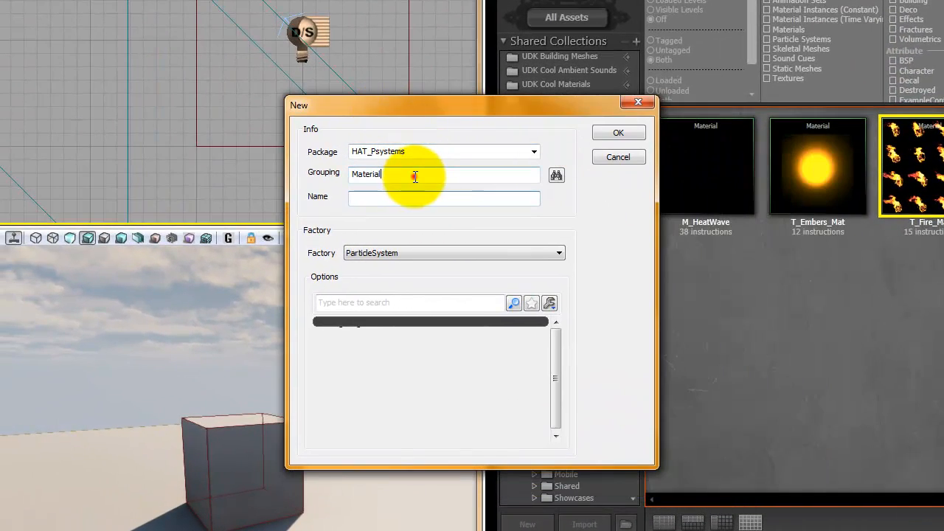
pyautogui.doubleClick(415, 177)
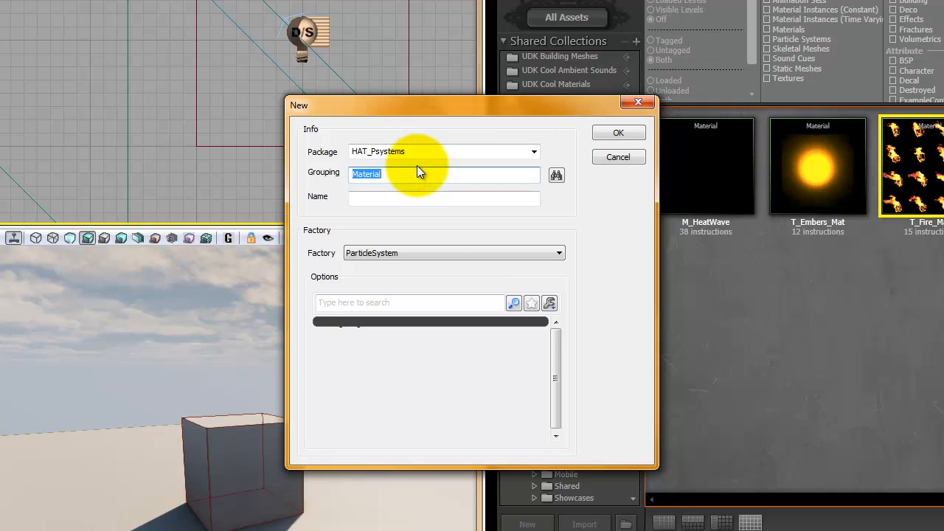
pyautogui.write('Psystems.Fire')
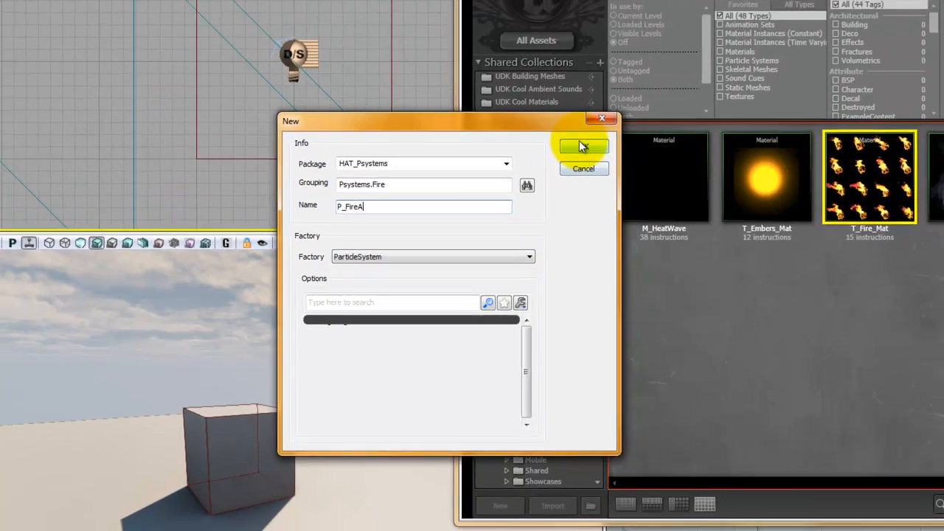
pyautogui.click(609, 137)
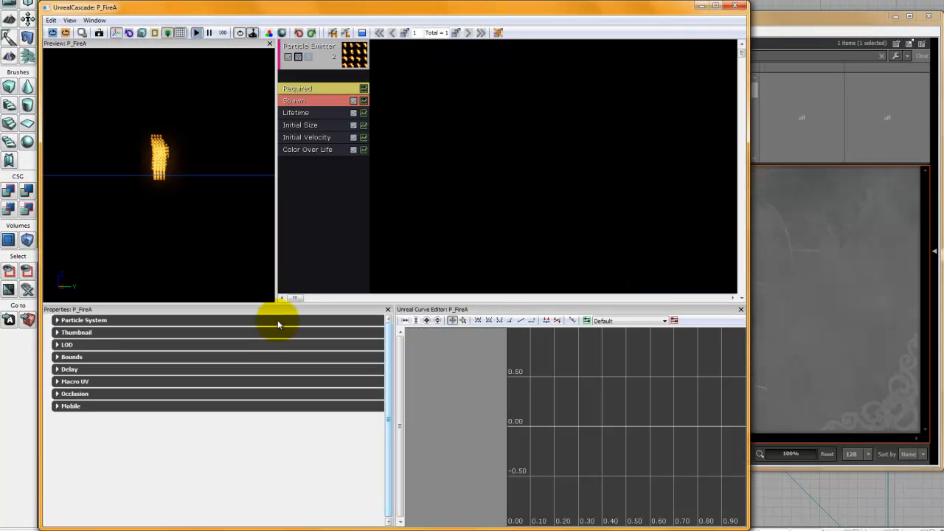
# Set the Sub UV interpolation method in the emitter's Required module to PSUVIM_Random_Blend
pyautogui.moveTo(201, 237); pyautogui.dragTo(193, 145, button='right')
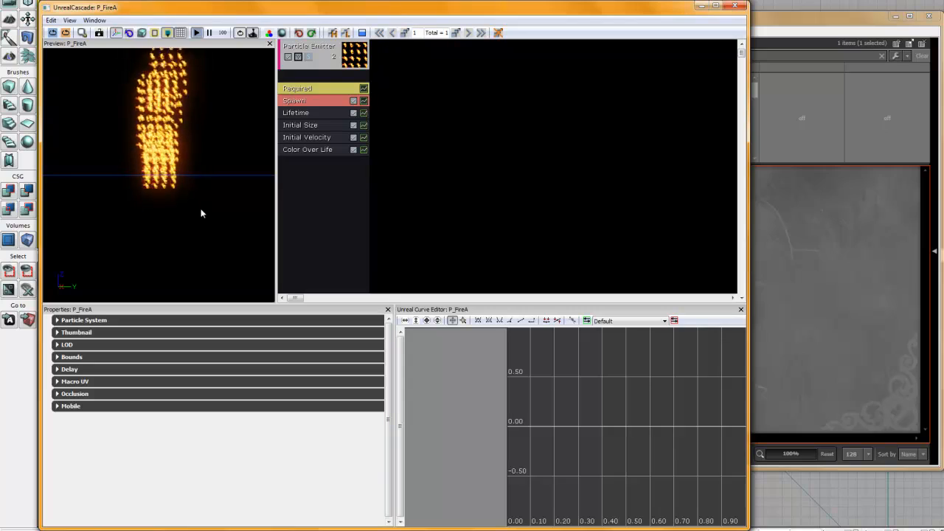
pyautogui.moveTo(201, 210); pyautogui.dragTo(200, 246, button='middle')
pyautogui.moveTo(198, 202); pyautogui.dragTo(194, 174, button='right')
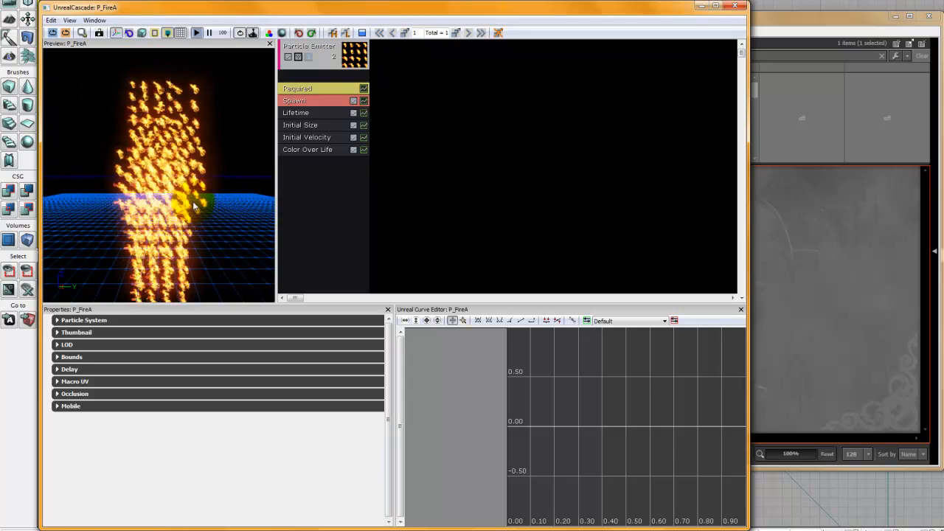
pyautogui.moveTo(193, 202)
pyautogui.mouseDown(button='middle')
pyautogui.moveTo(190, 186)
pyautogui.moveTo(188, 199)
pyautogui.mouseUp(button='middle')
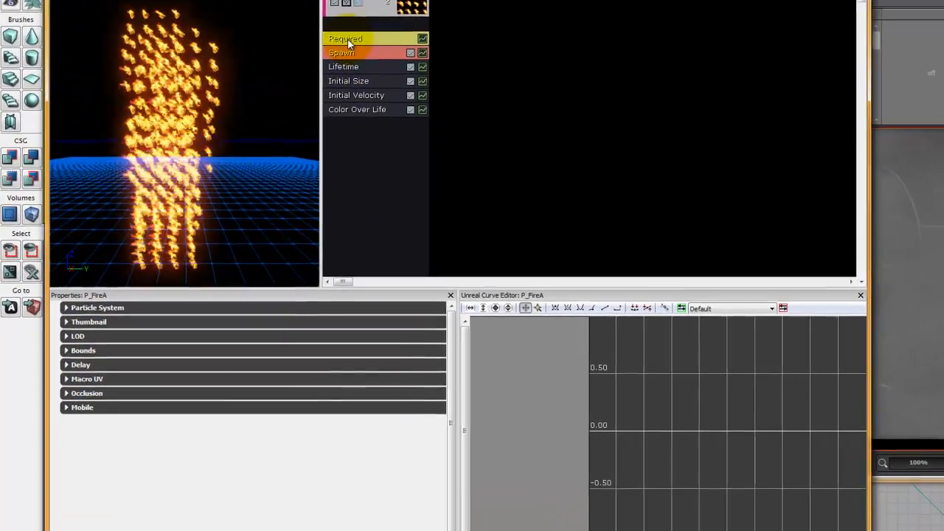
pyautogui.click(299, 89)
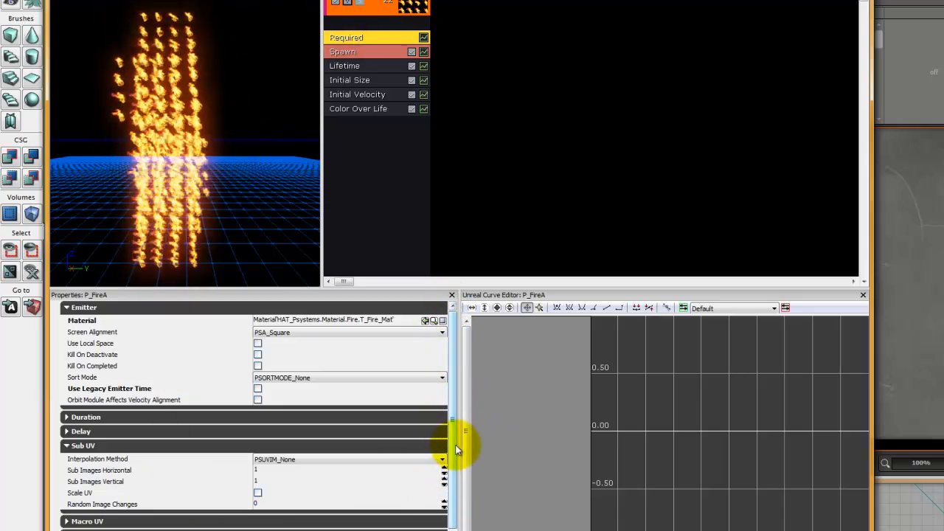
pyautogui.moveTo(452, 442); pyautogui.dragTo(449, 467)
pyautogui.click(315, 451)
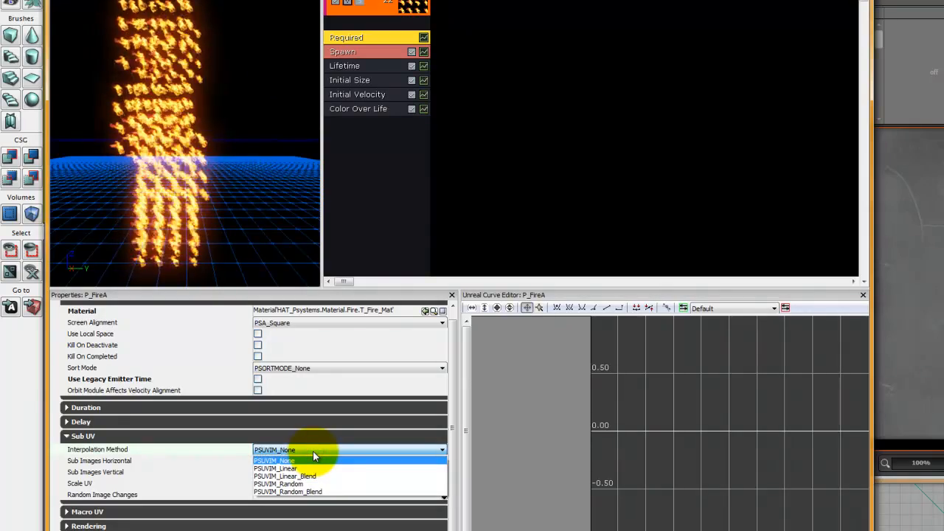
pyautogui.click(307, 491)
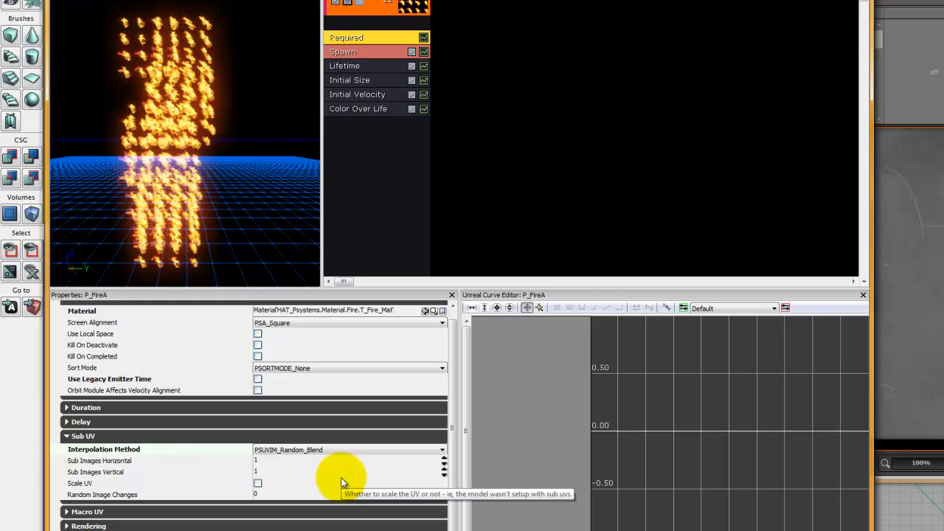
# Set the Required module's Sub Images Horizontal and Sub Images Vertical both to 4
pyautogui.click(278, 461)
pyautogui.write('4')
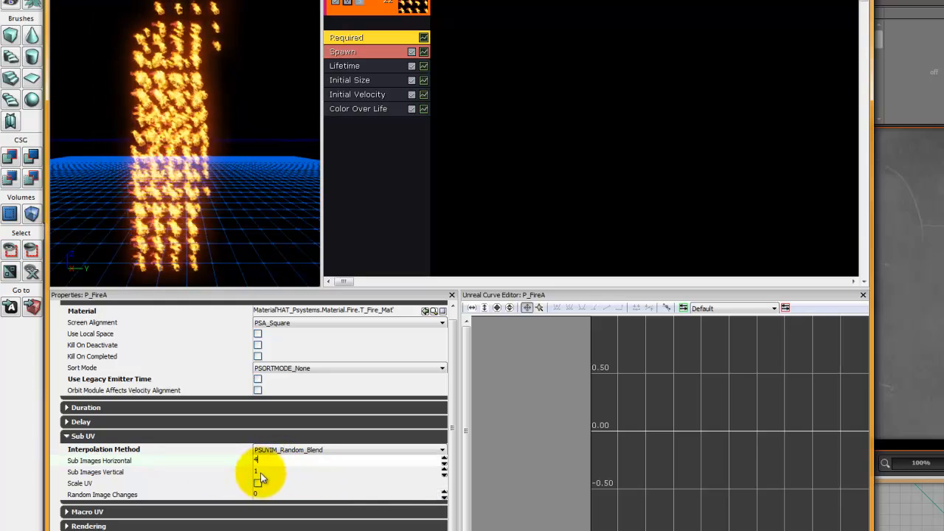
pyautogui.click(260, 473)
pyautogui.write('4')
pyautogui.click(276, 464)
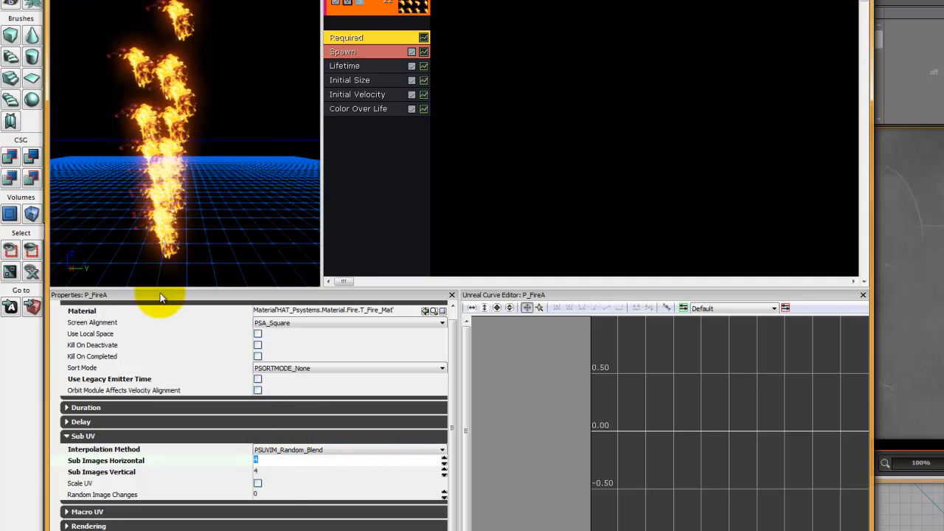
pyautogui.moveTo(160, 363)
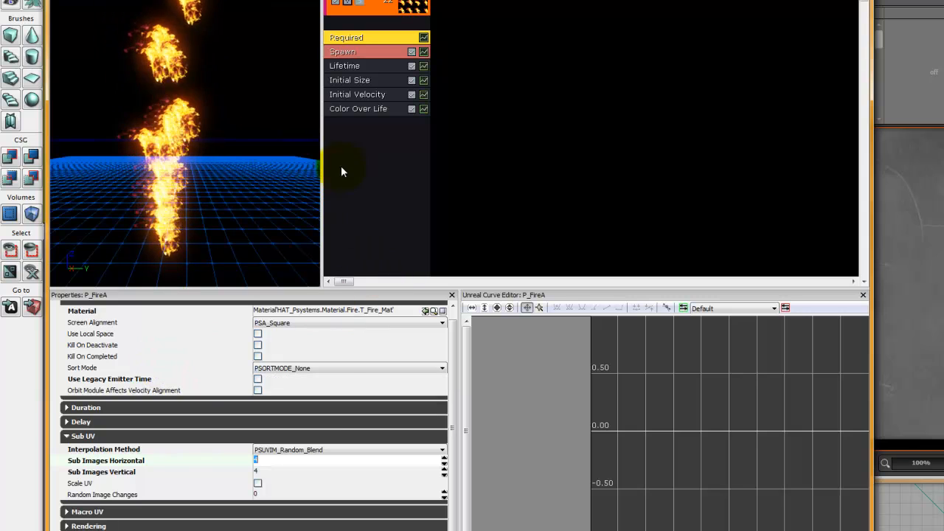
# Set the Initial Size module's maximum start size to 30 in X, Y and Z
pyautogui.click(366, 82)
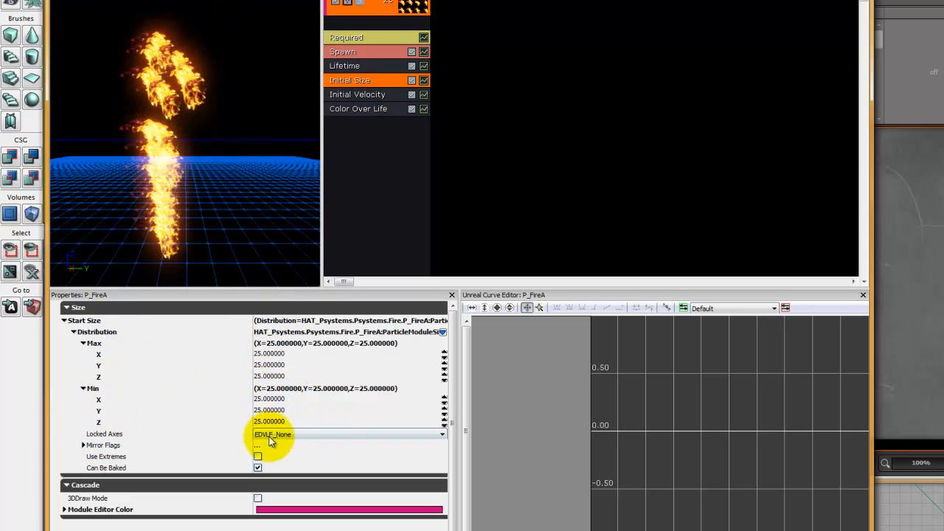
pyautogui.click(285, 356)
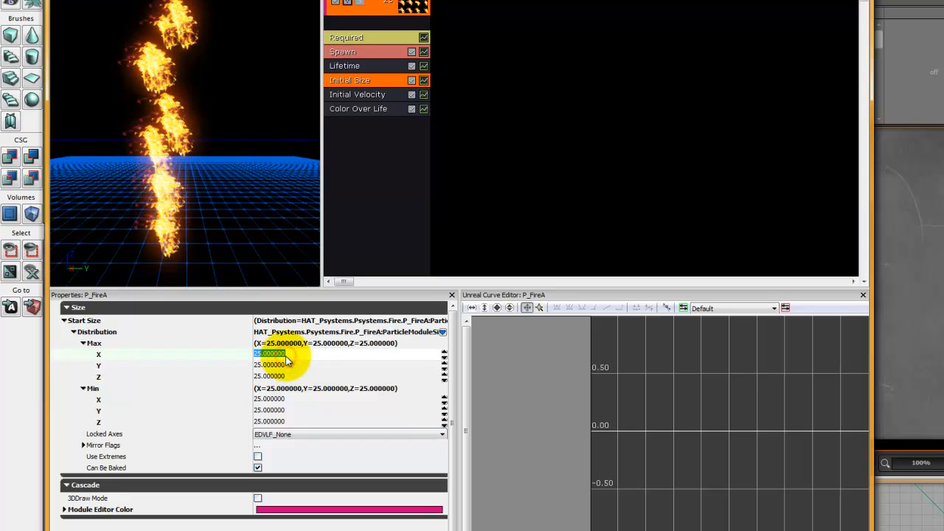
pyautogui.write('30')
pyautogui.press('Tab')
pyautogui.write('30')
pyautogui.press('Tab')
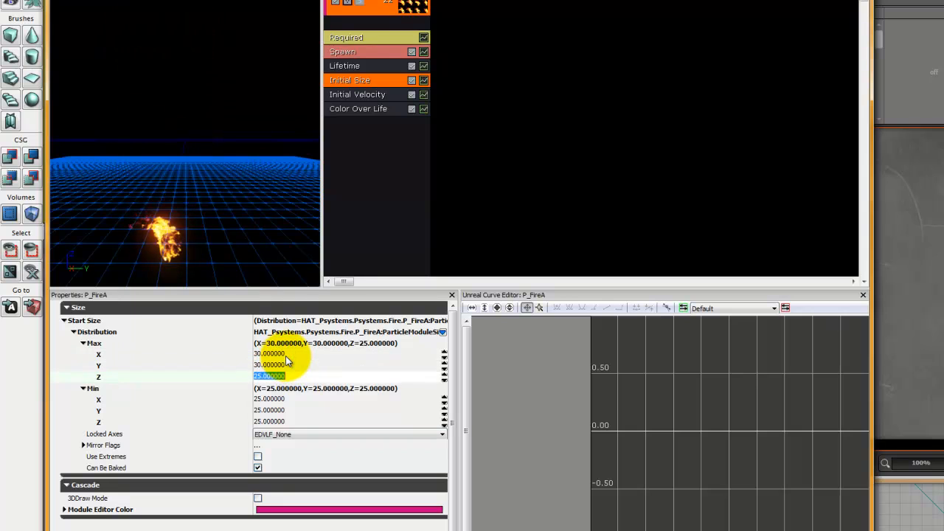
pyautogui.write('30')
pyautogui.press('Return')
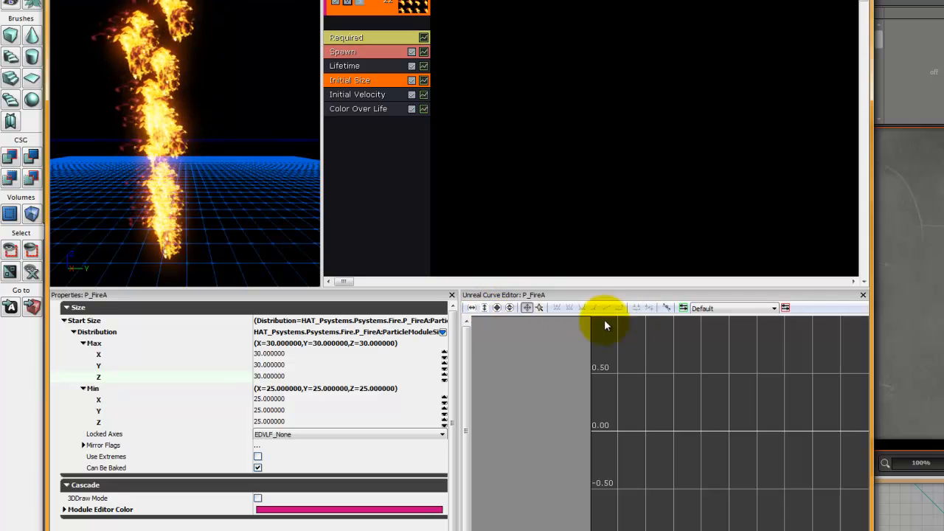
# Examine the Color Over Life module's properties and its constant curve points
pyautogui.click(368, 111)
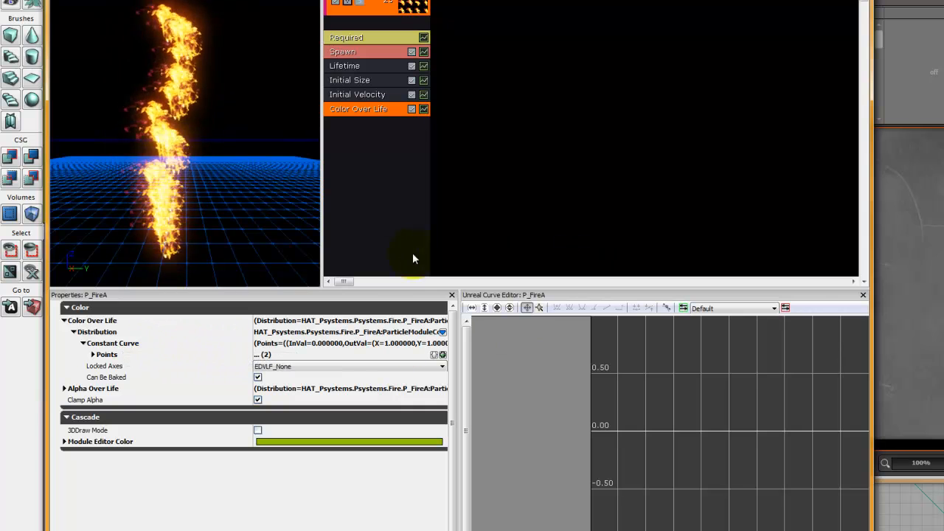
pyautogui.click(387, 148)
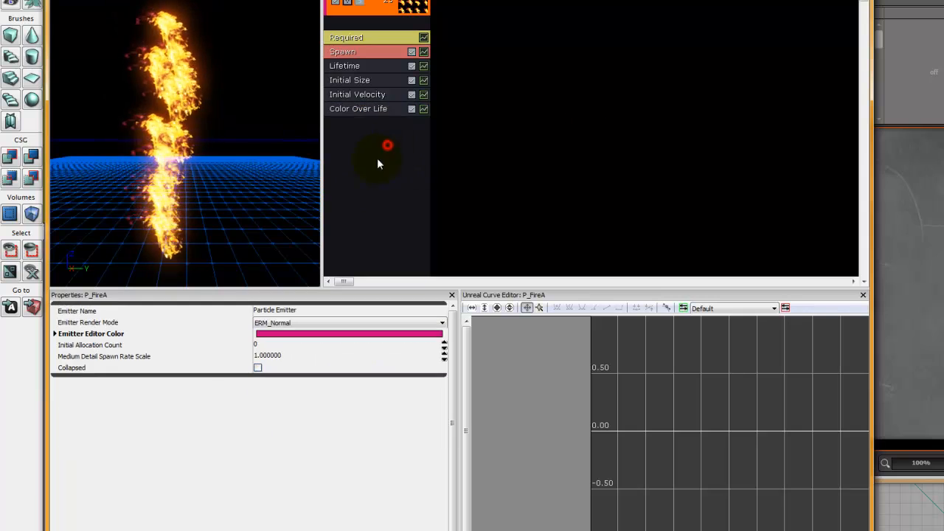
pyautogui.click(364, 112)
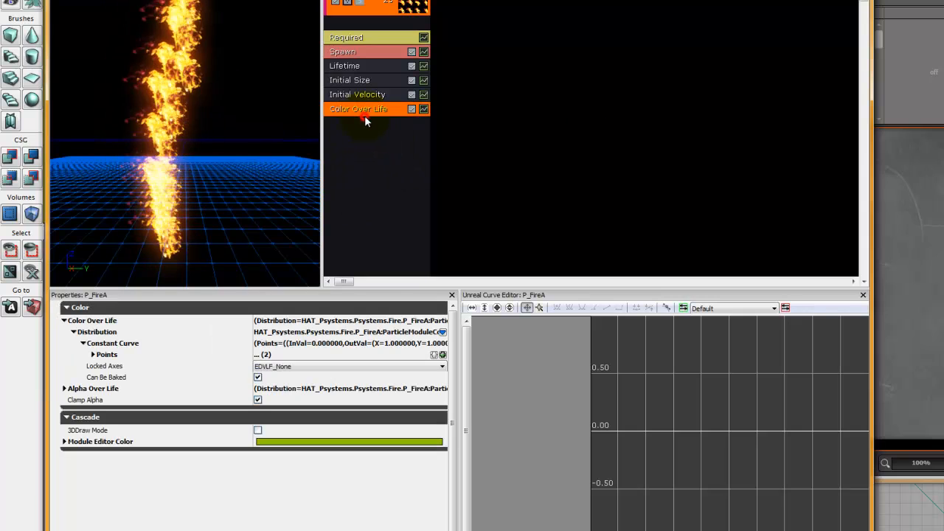
pyautogui.click(93, 356)
pyautogui.click(93, 356)
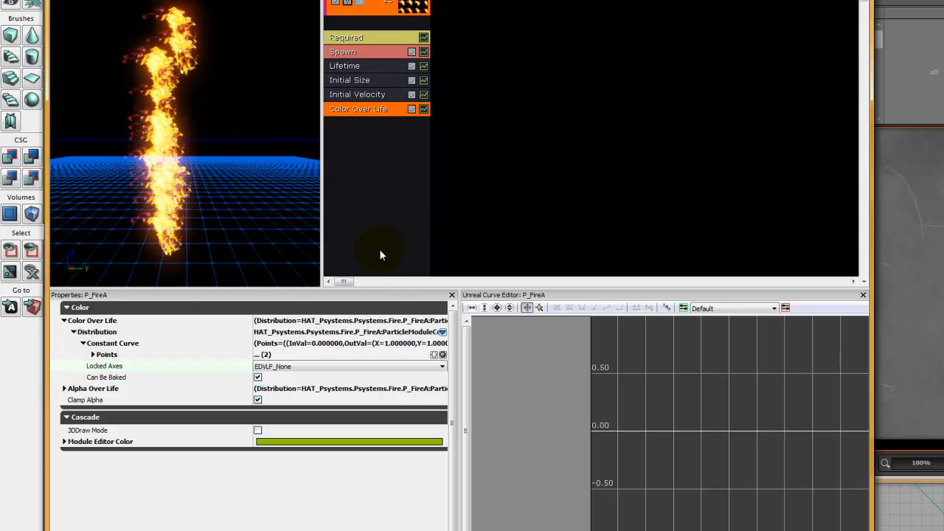
# Add a Cylinder location module to the emitter and enable its 3D Draw Mode
pyautogui.rightClick(376, 155)
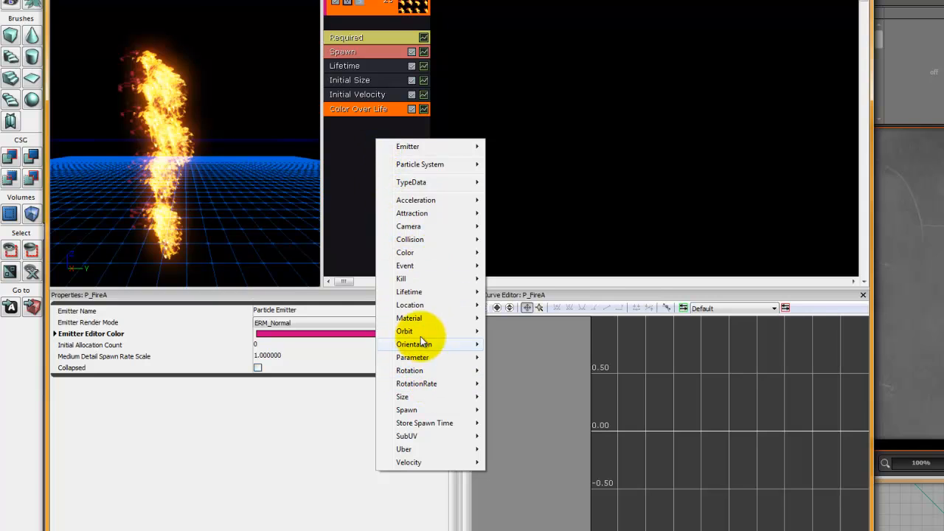
pyautogui.moveTo(415, 306)
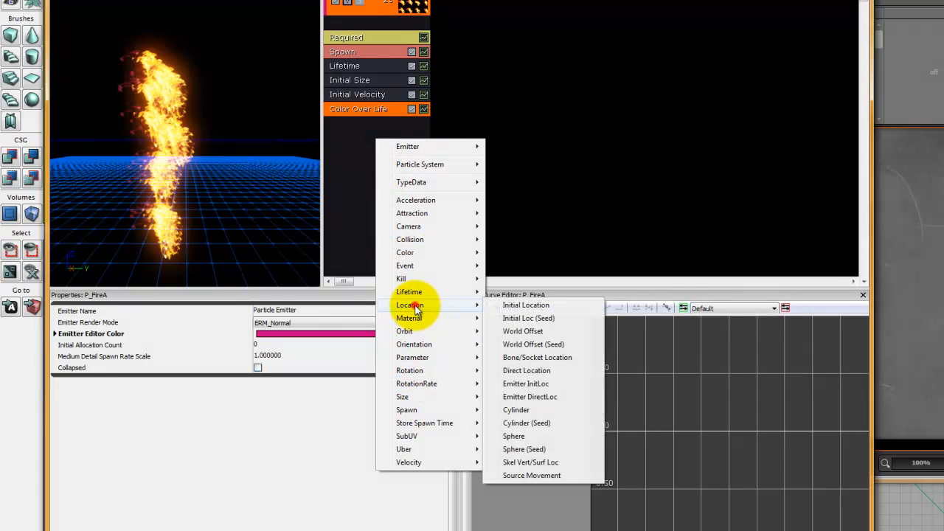
pyautogui.click(523, 411)
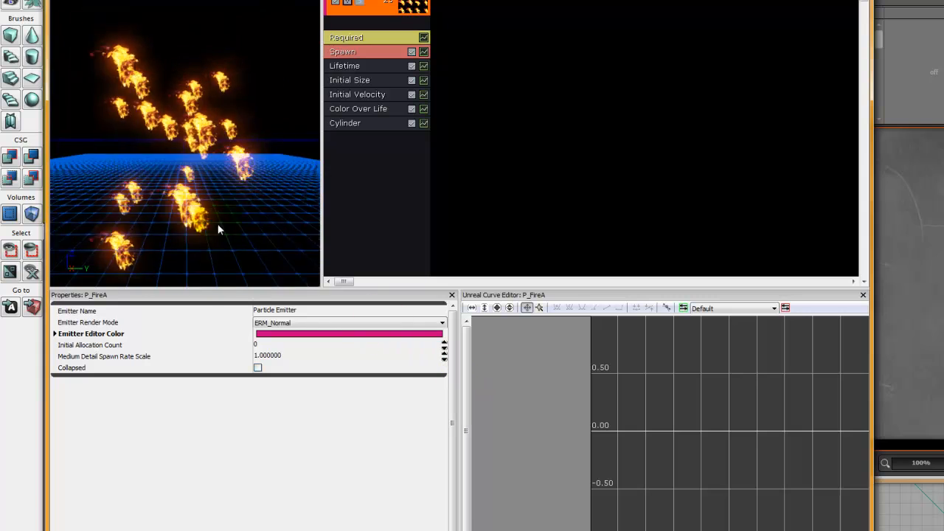
pyautogui.click(350, 124)
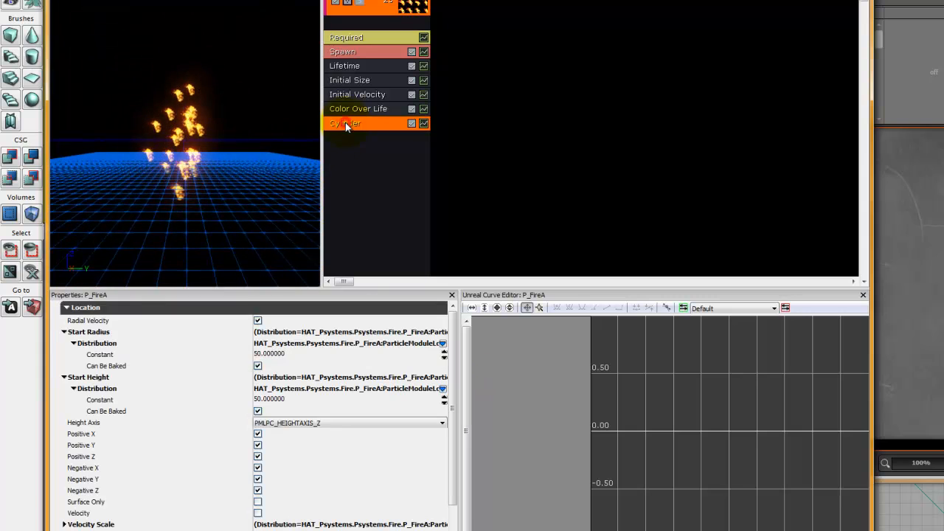
pyautogui.scroll(-2, 447, 391)
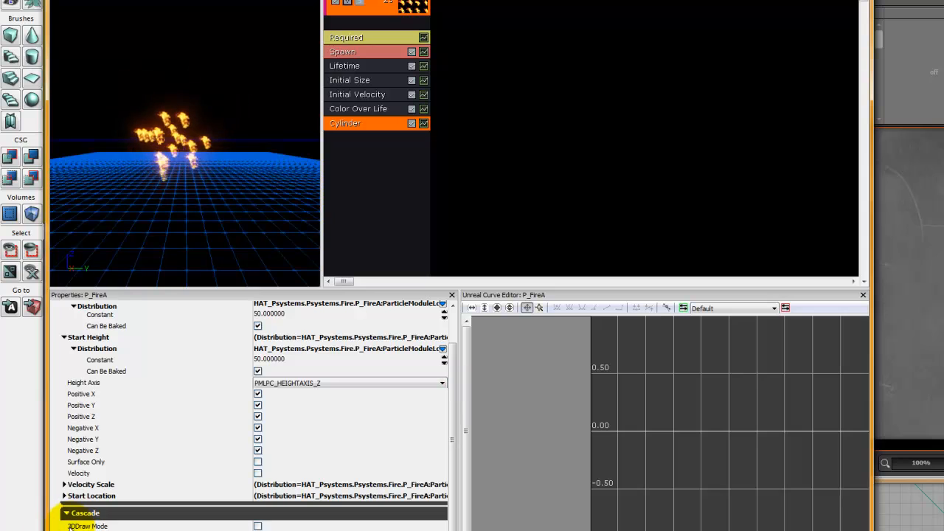
pyautogui.click(258, 526)
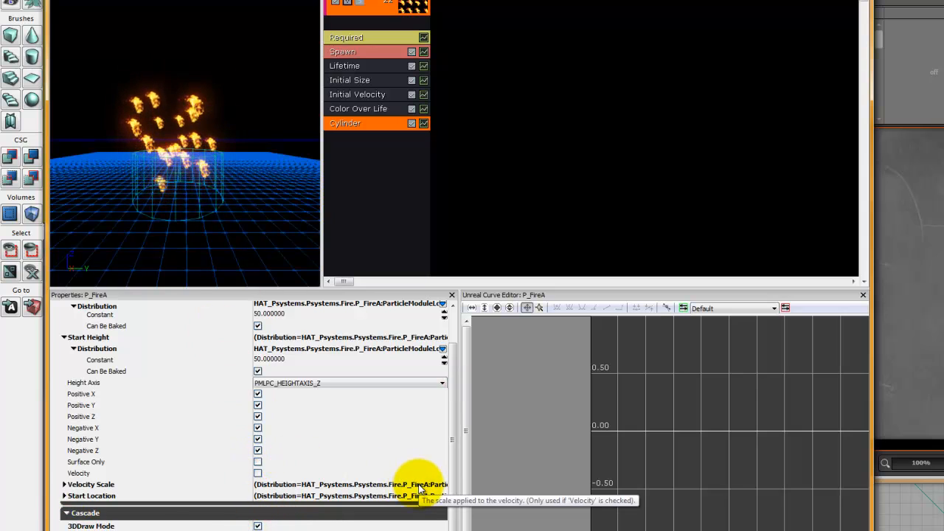
# Set the Cylinder module's start radius and start height constants to 5 and turn off its 3D Draw Mode
pyautogui.scroll(1, 446, 369)
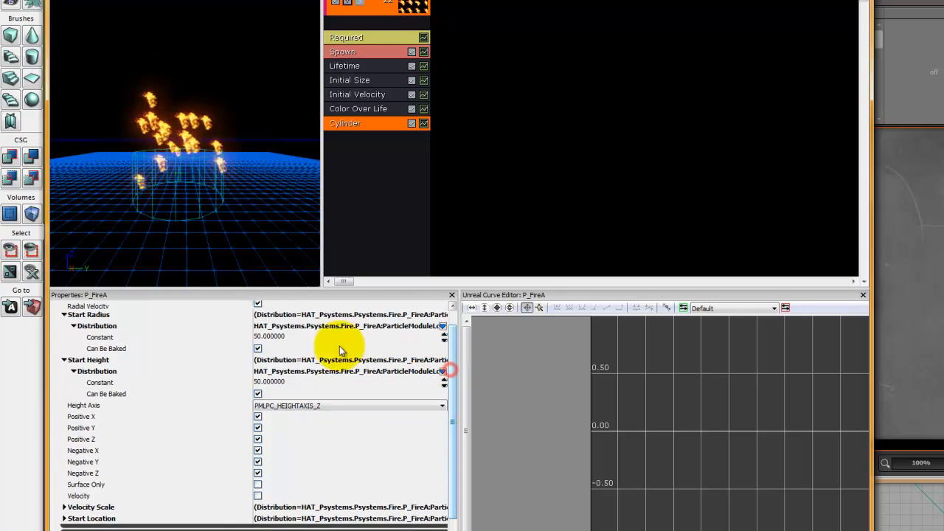
pyautogui.click(302, 337)
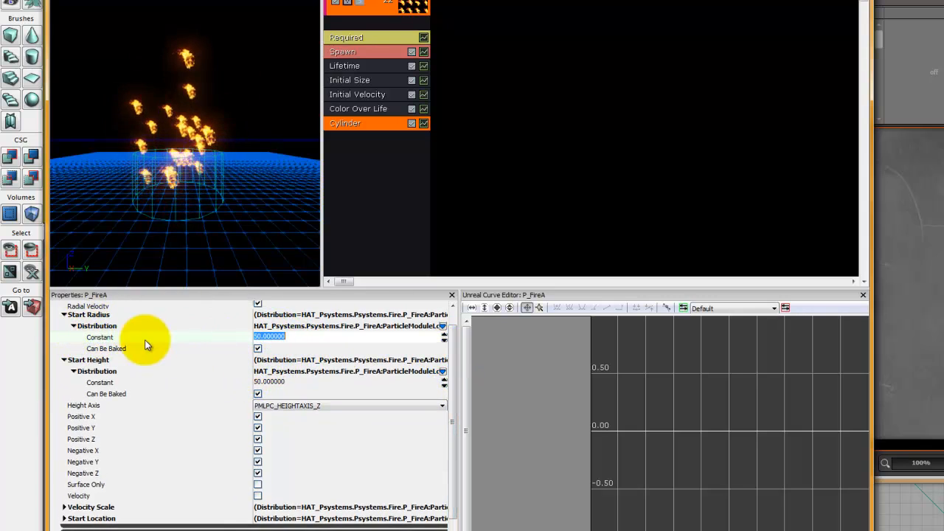
pyautogui.write('5')
pyautogui.click(265, 381)
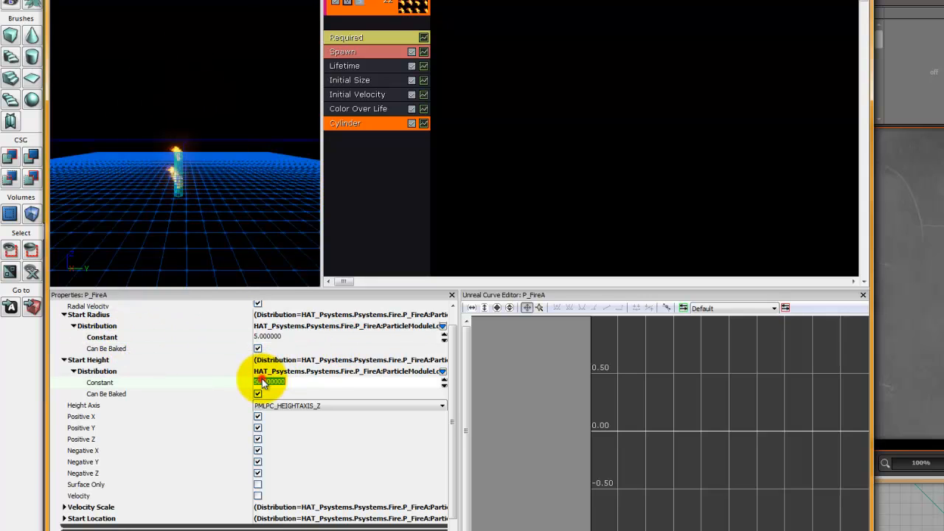
pyautogui.write('5')
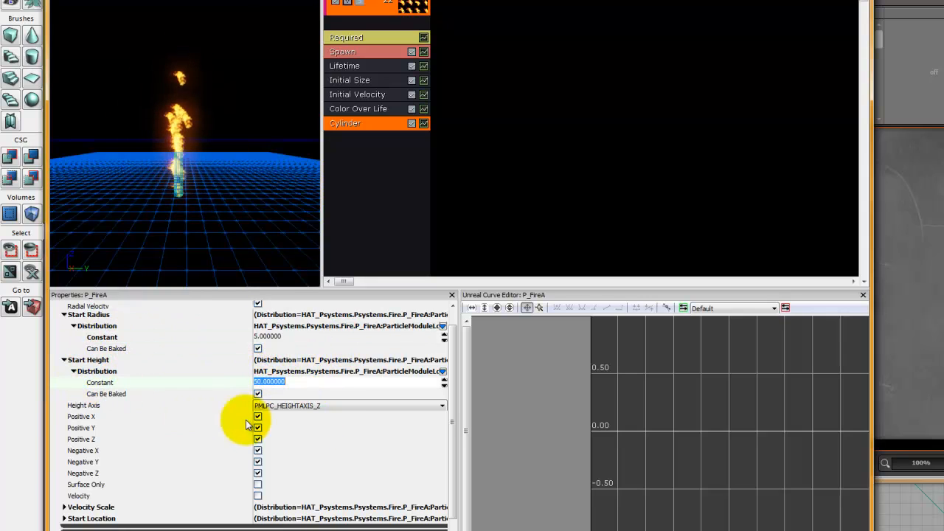
pyautogui.press('Return')
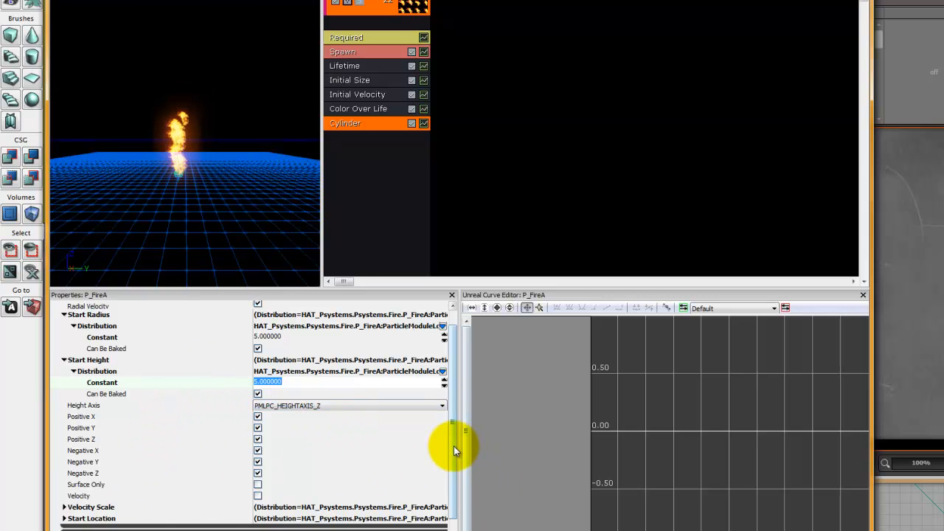
pyautogui.scroll(-2, 455, 451)
pyautogui.click(256, 527)
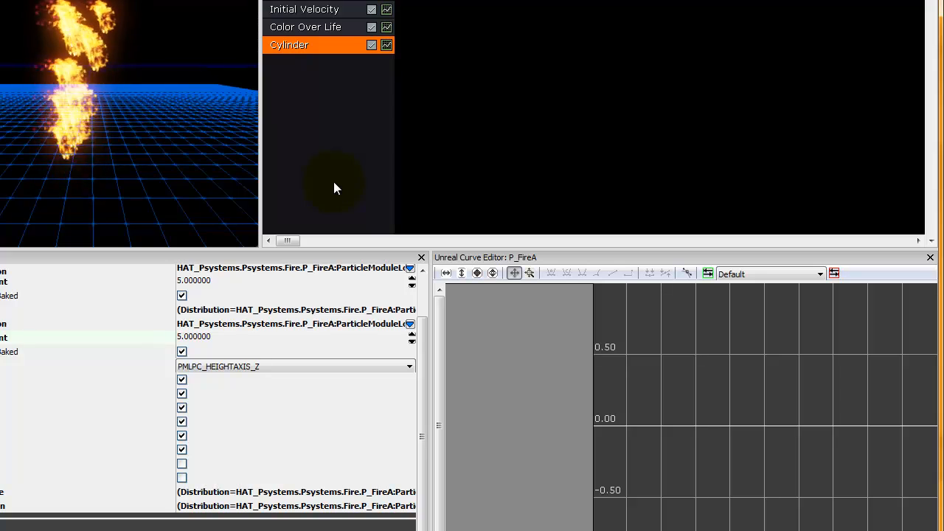
# Add a Size By Life module to the particle emitter
pyautogui.click(310, 101)
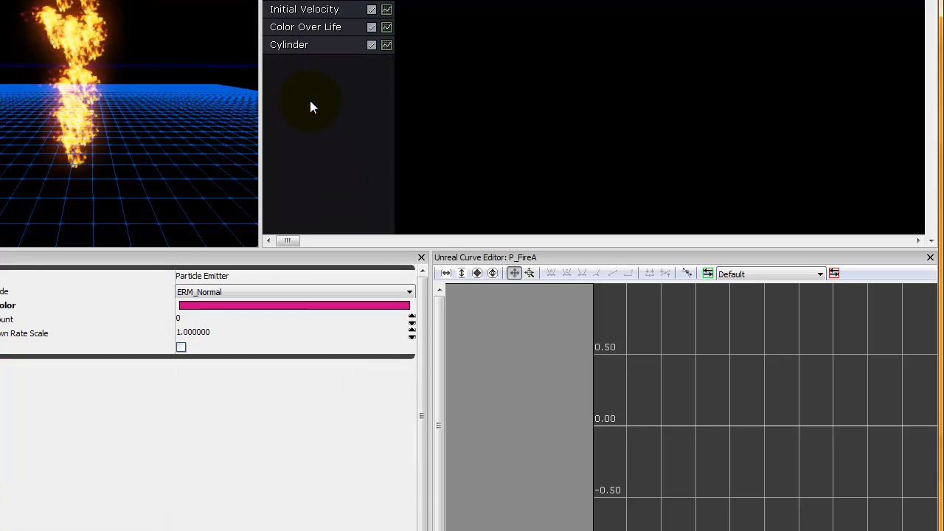
pyautogui.rightClick(311, 105)
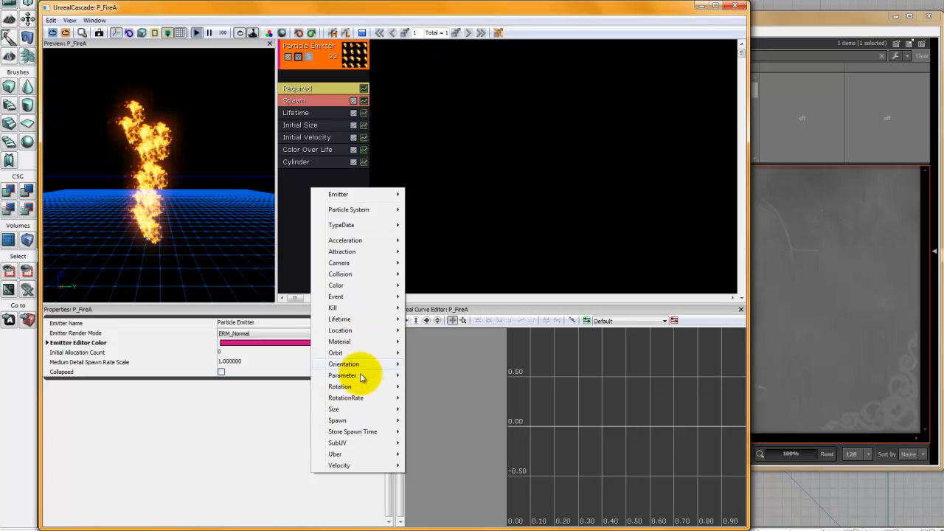
pyautogui.moveTo(352, 407)
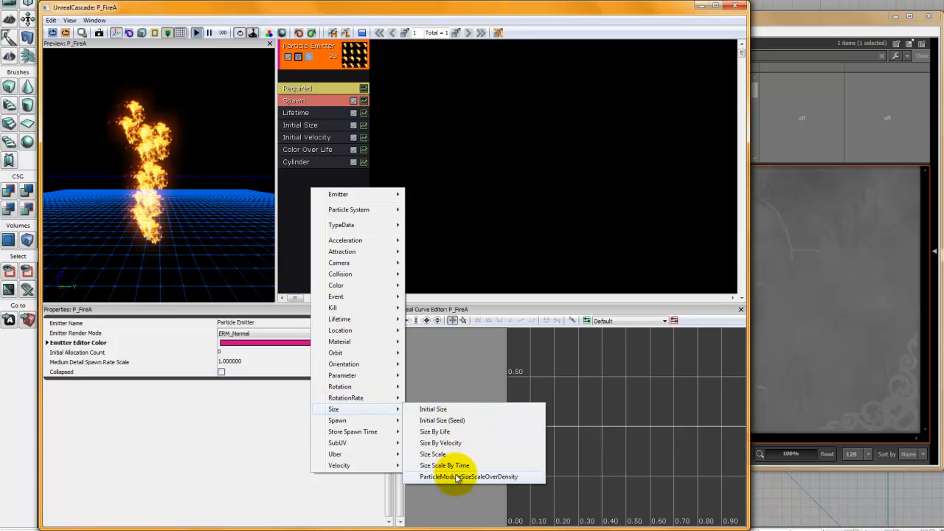
pyautogui.click(440, 433)
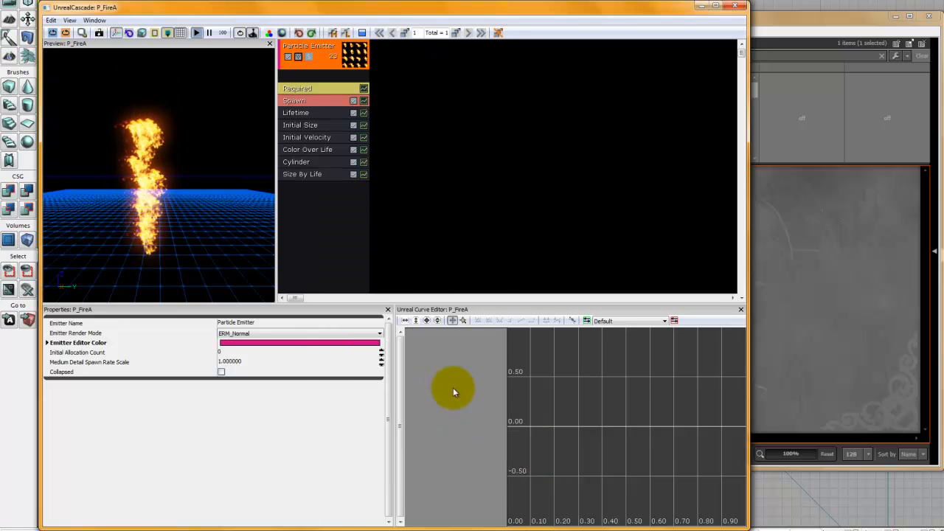
# Set the In Val of point [1] in the Size By Life module's constant curve to 0.35
pyautogui.click(308, 176)
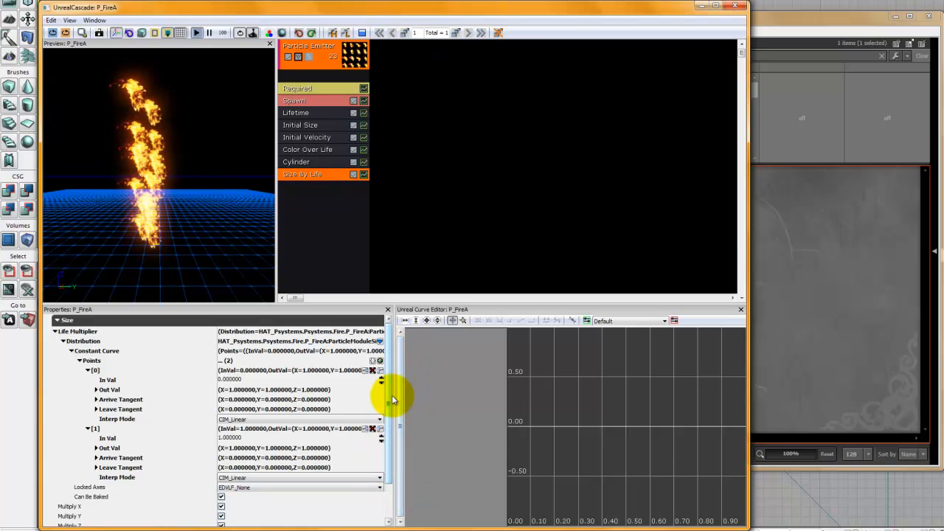
pyautogui.moveTo(390, 399)
pyautogui.mouseDown()
pyautogui.moveTo(392, 424)
pyautogui.moveTo(391, 410)
pyautogui.mouseUp()
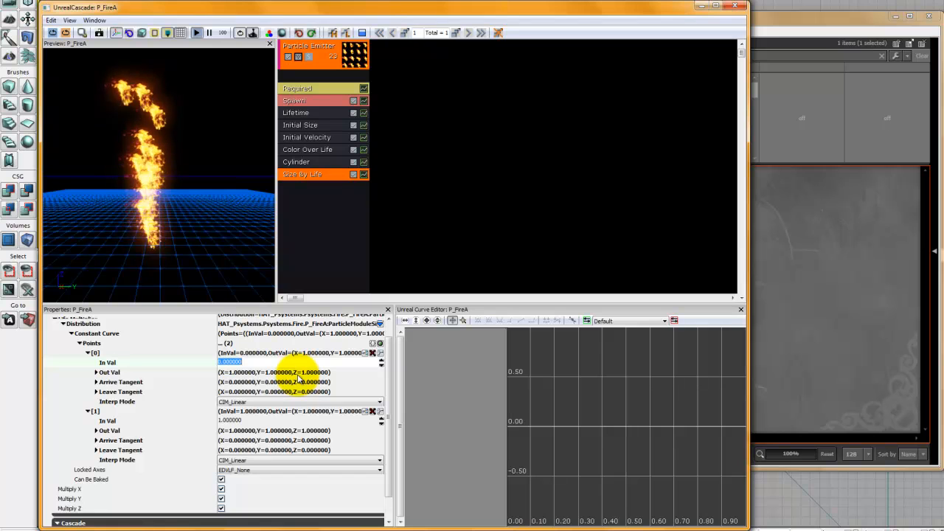
pyautogui.click(254, 420)
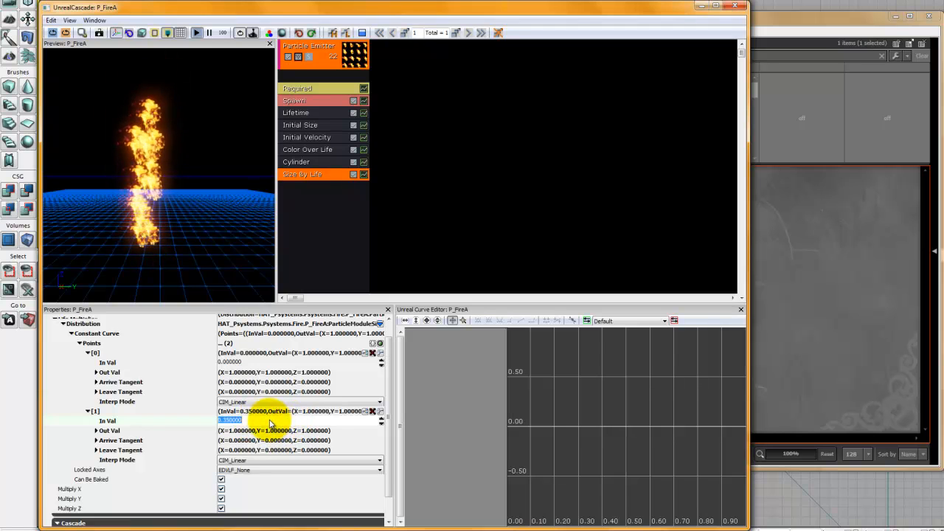
# Add a third point to the Size By Life module's constant curve and set its In Val to 1
pyautogui.moveTo(390, 417); pyautogui.dragTo(393, 439)
pyautogui.click(379, 317)
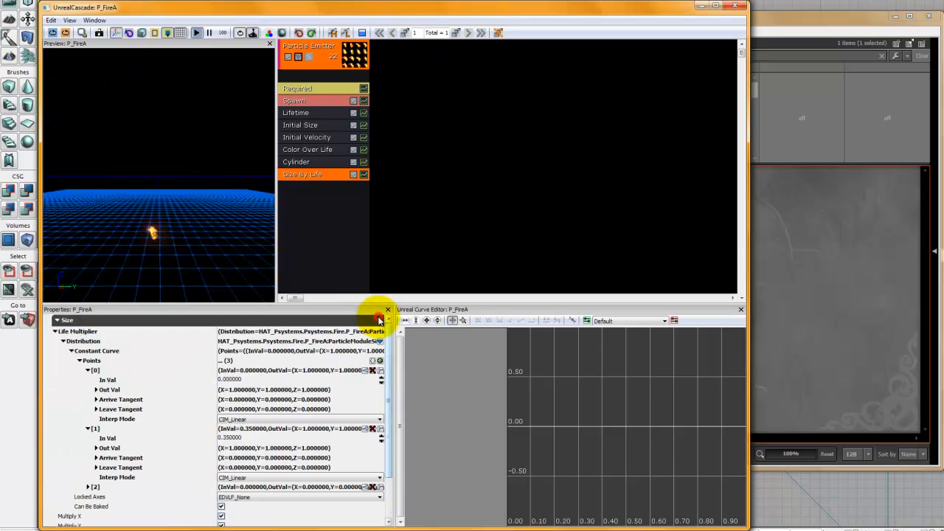
pyautogui.click(89, 488)
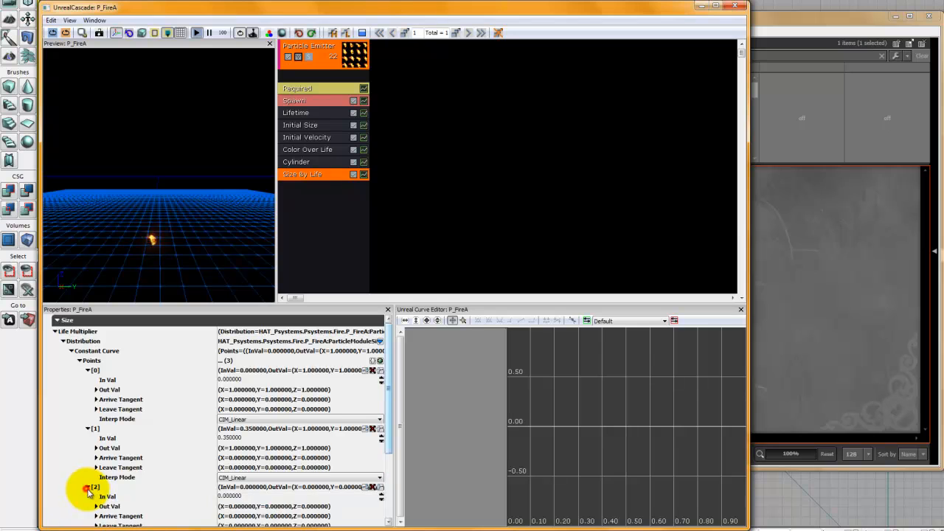
pyautogui.scroll(-3, 166, 457)
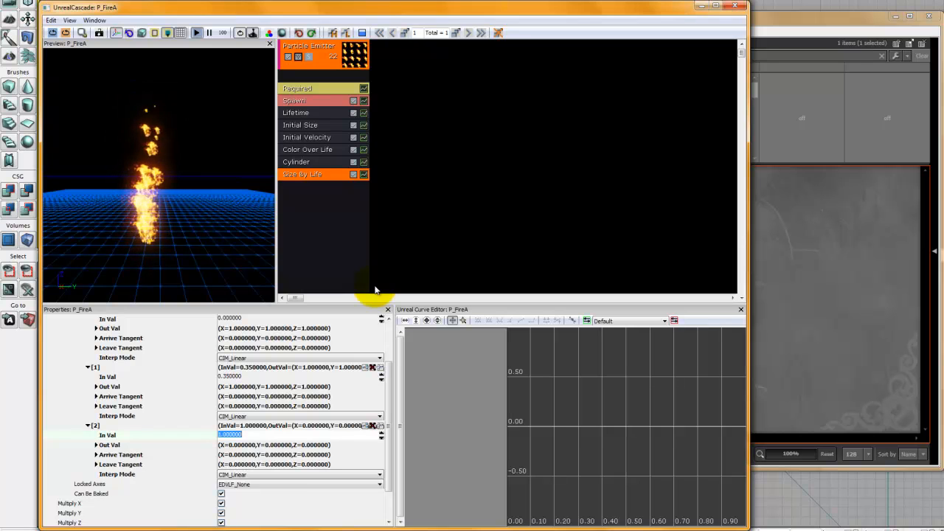
# Add a SubImage Index module to the particle emitter
pyautogui.click(310, 231)
pyautogui.rightClick(309, 231)
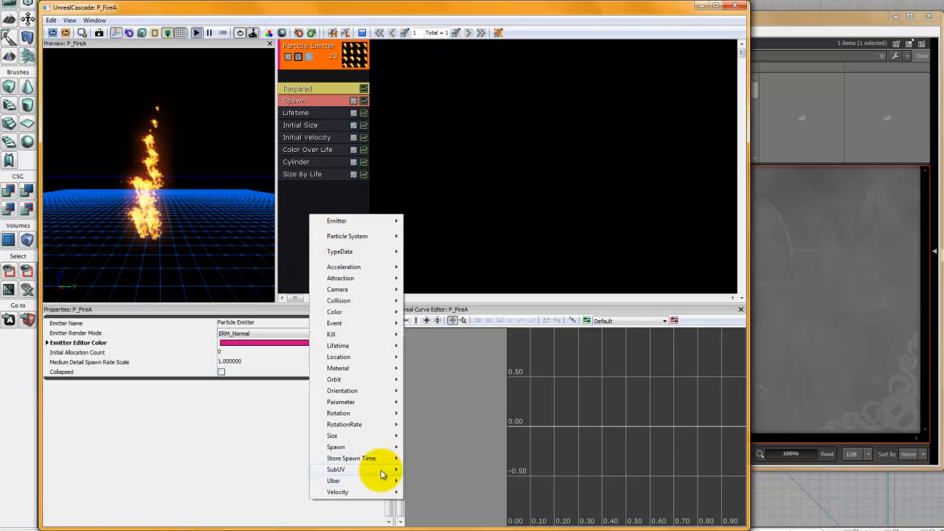
pyautogui.moveTo(352, 475)
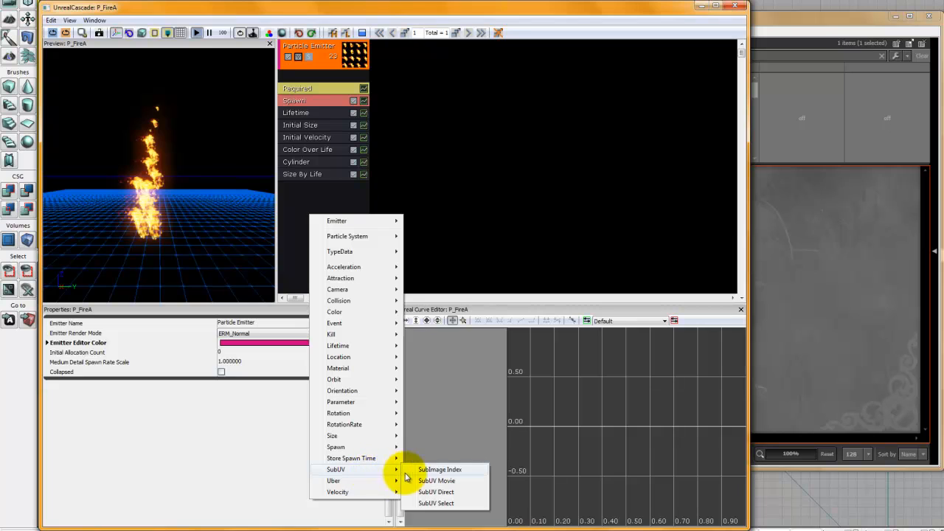
pyautogui.click(458, 473)
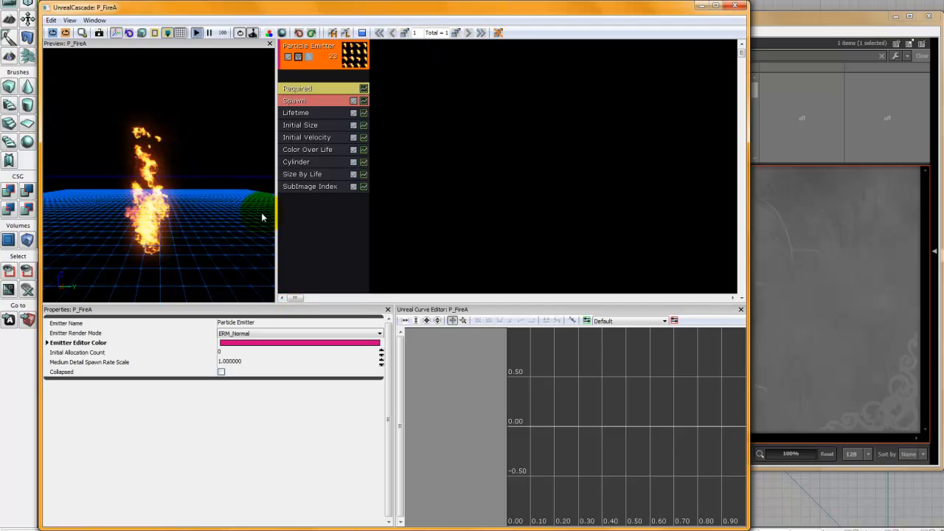
# Add an Initial RotRate module to the emitter and set its minimum start rotation rate to -1
pyautogui.rightClick(315, 224)
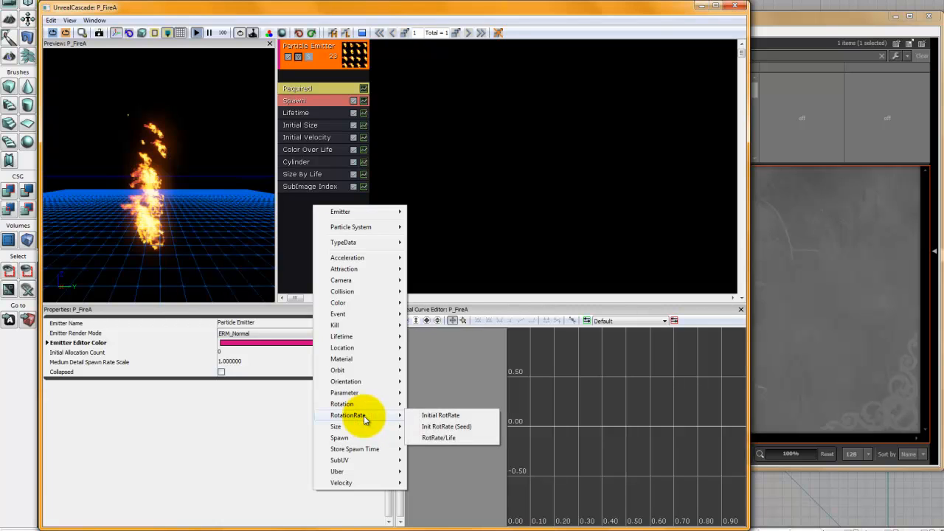
pyautogui.click(444, 418)
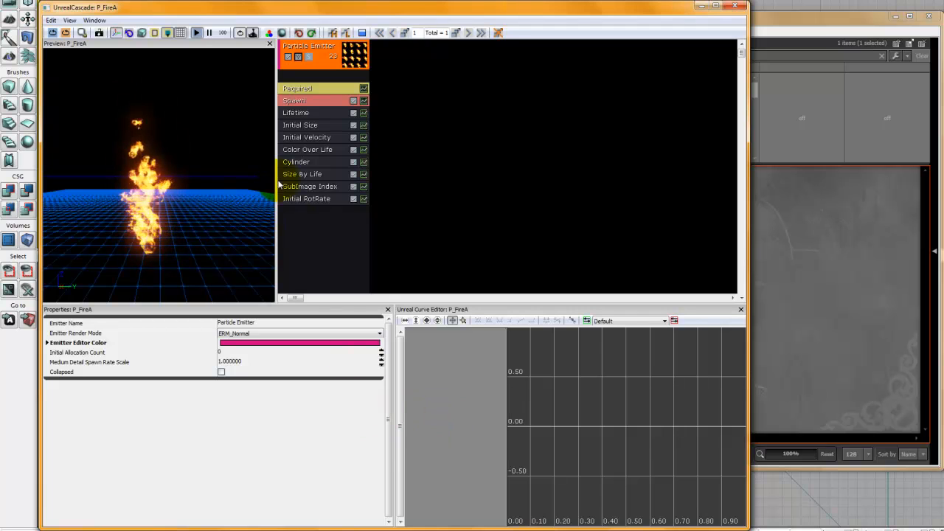
pyautogui.click(306, 199)
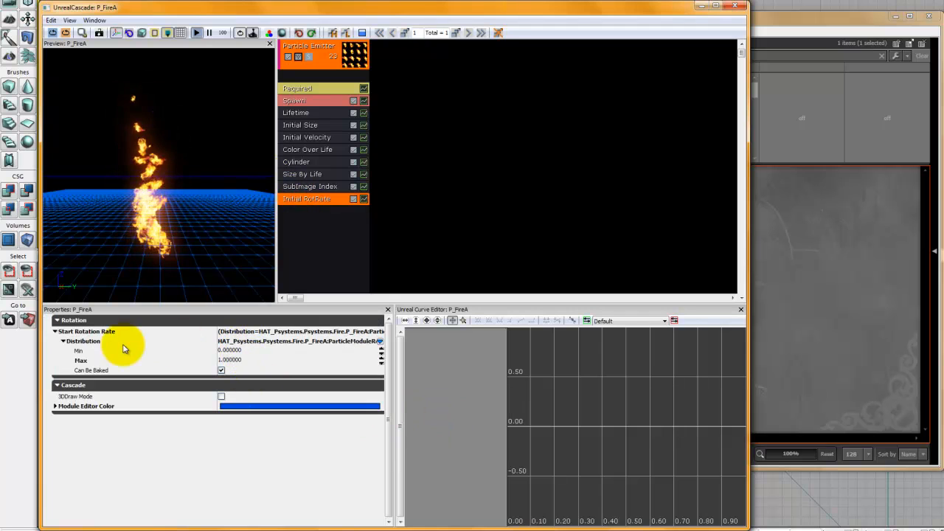
pyautogui.click(254, 352)
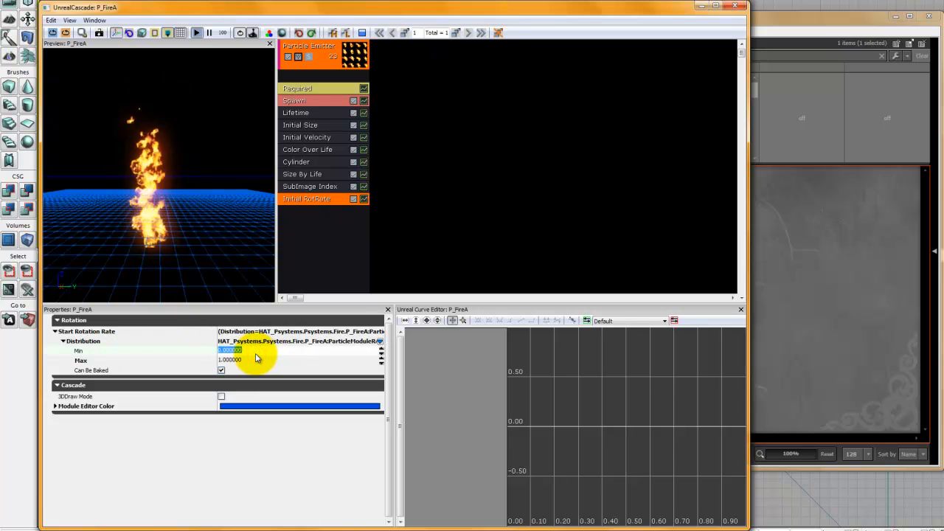
pyautogui.write('-1')
pyautogui.press('Return')
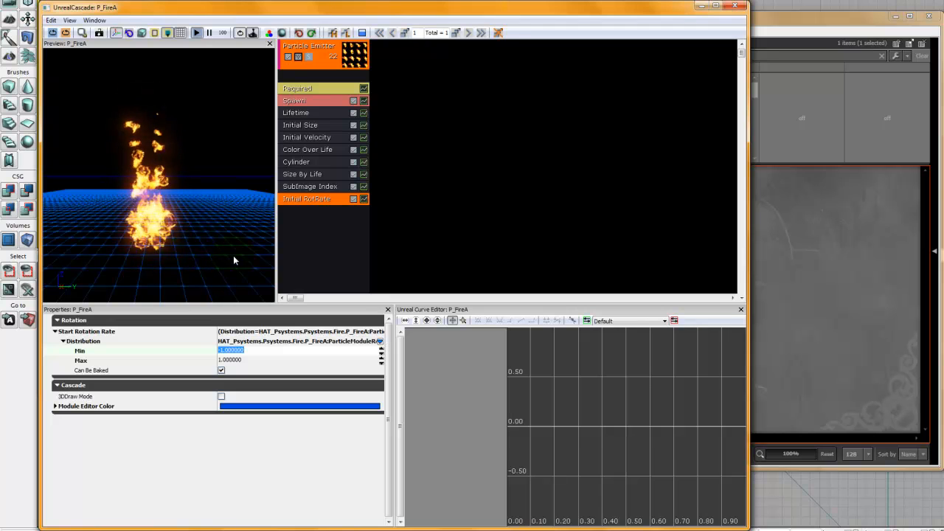
# Set the Spawn module's constant rate to 25 and the Lifetime module's minimum to 0.355
pyautogui.click(303, 101)
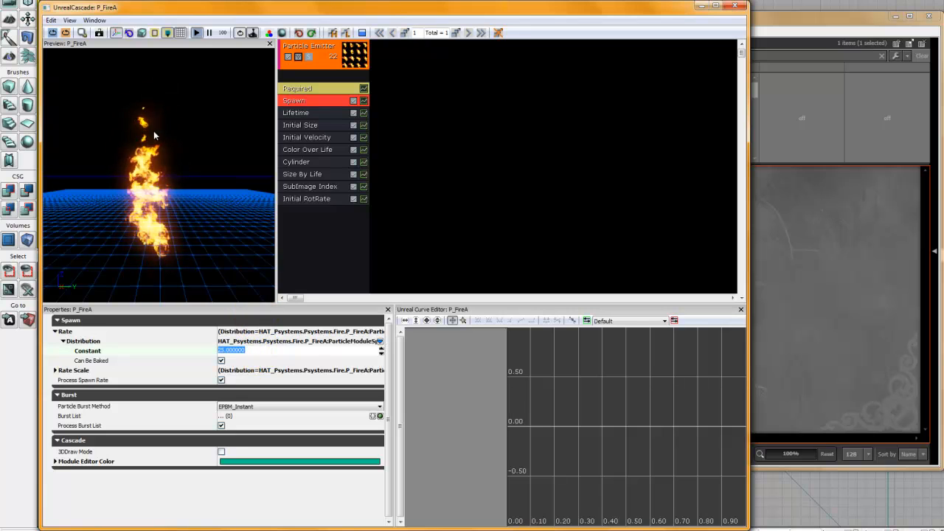
pyautogui.click(304, 114)
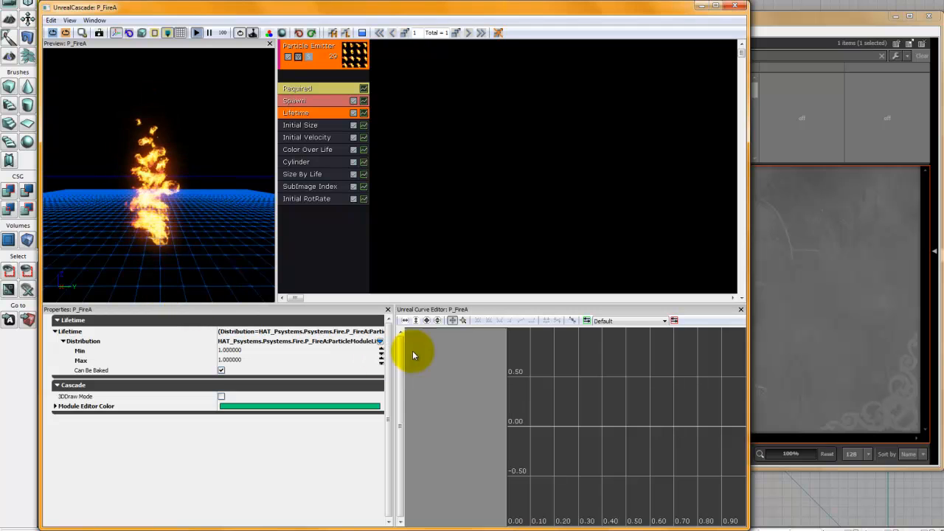
pyautogui.click(268, 351)
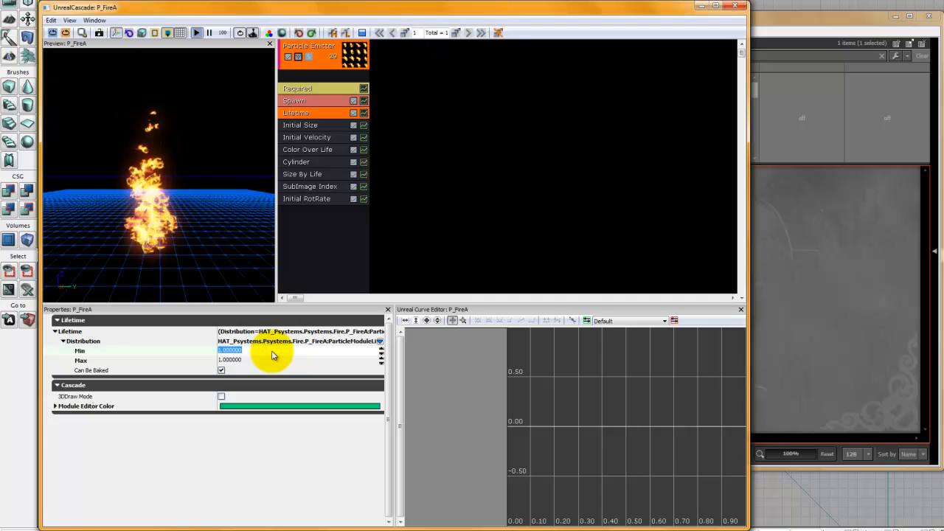
pyautogui.write('.3')
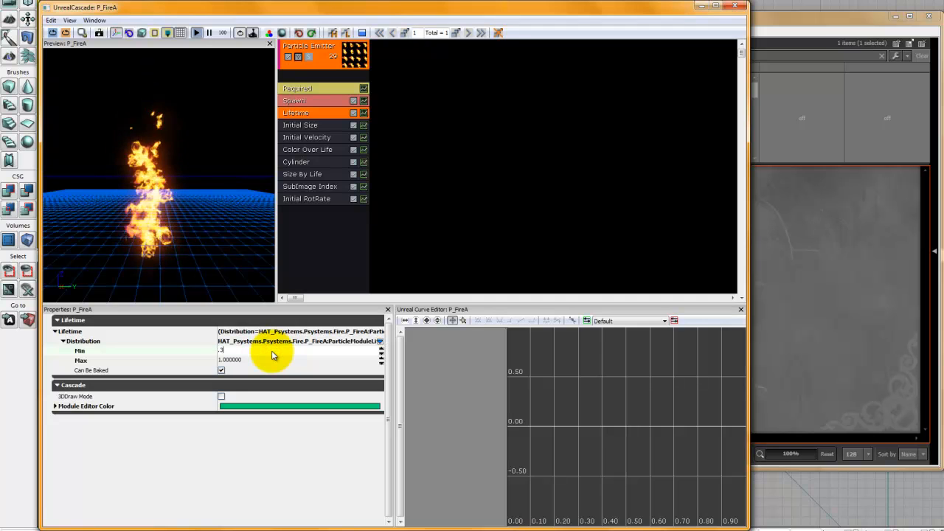
pyautogui.write('55')
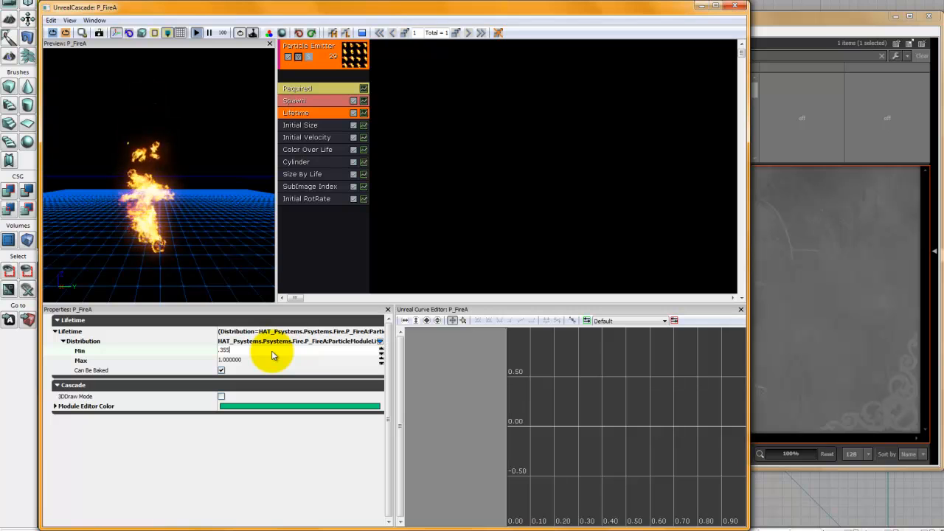
pyautogui.press('Return')
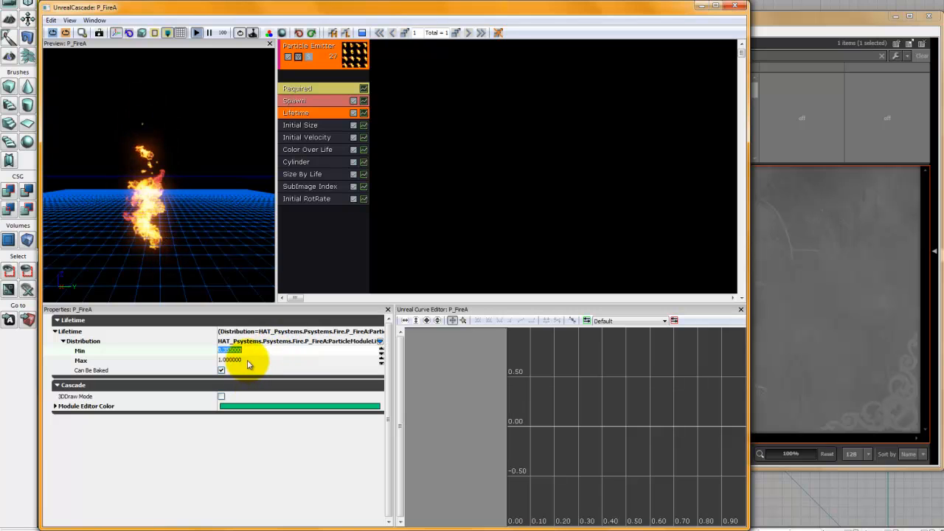
# Set the Lifetime module's maximum to 0.75
pyautogui.click(245, 359)
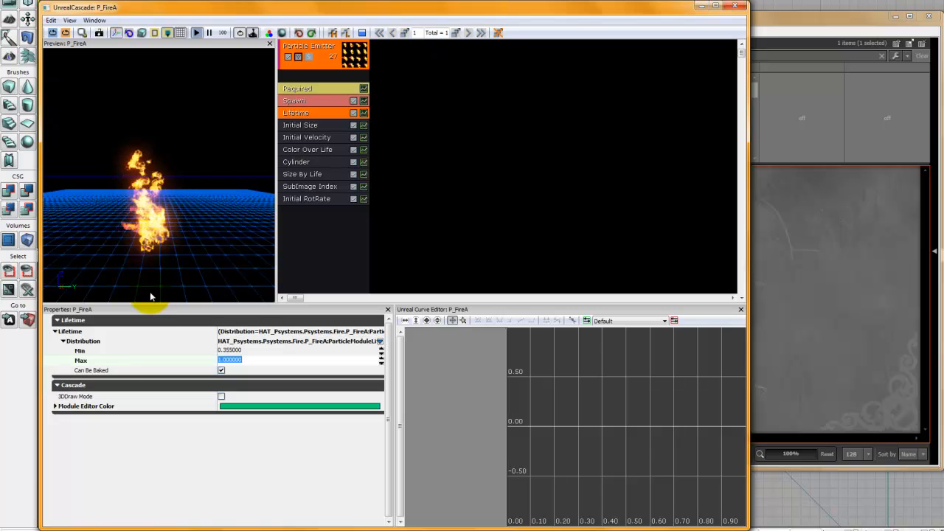
pyautogui.write('.')
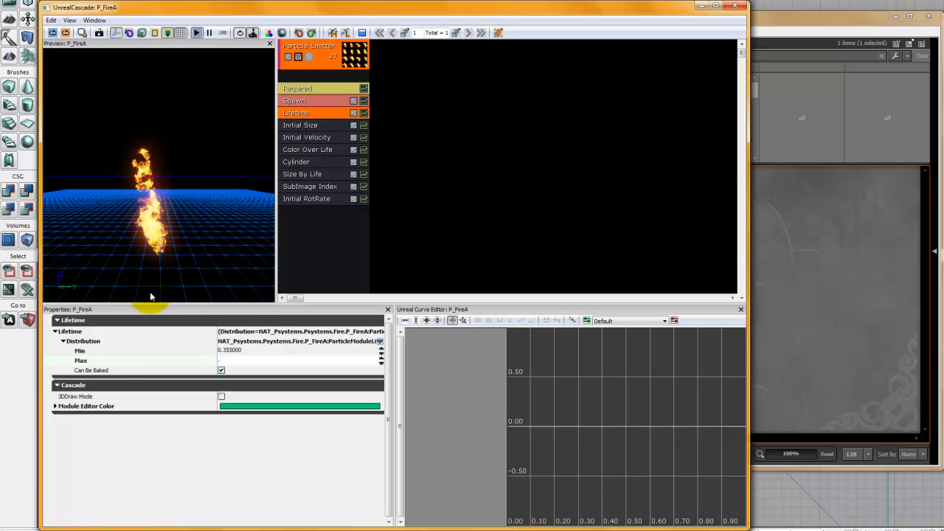
pyautogui.write('75')
pyautogui.press('Return')
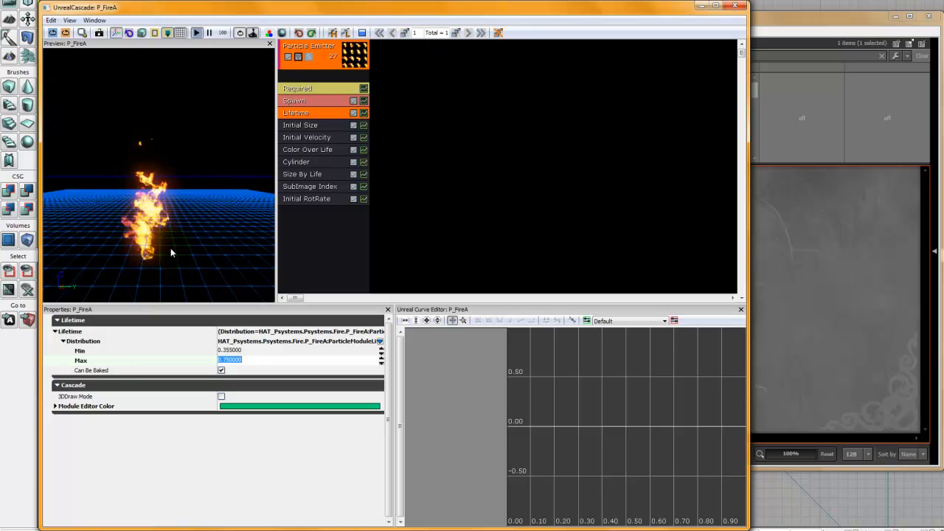
# Set the Lifetime module's maximum to 0.85
pyautogui.moveTo(170, 248)
pyautogui.mouseDown(button='right')
pyautogui.moveTo(170, 221)
pyautogui.moveTo(170, 249)
pyautogui.mouseUp(button='right')
pyautogui.click(252, 362)
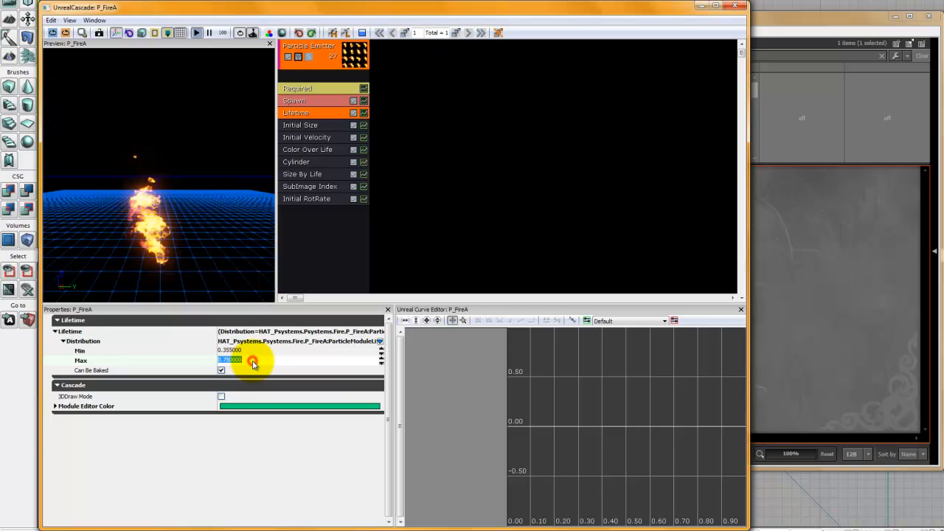
pyautogui.write('.85')
pyautogui.press('Return')
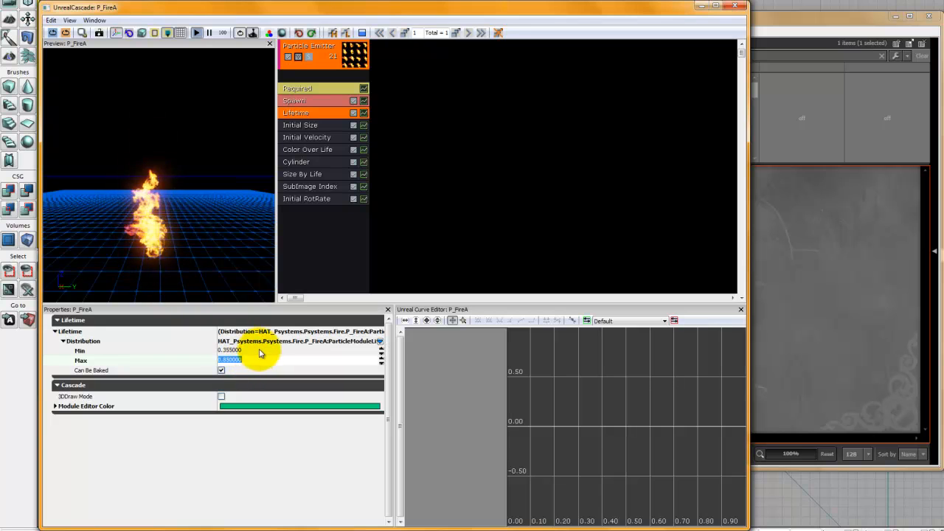
# Set the Lifetime module's minimum to 0.45
pyautogui.click(260, 352)
pyautogui.write('.45')
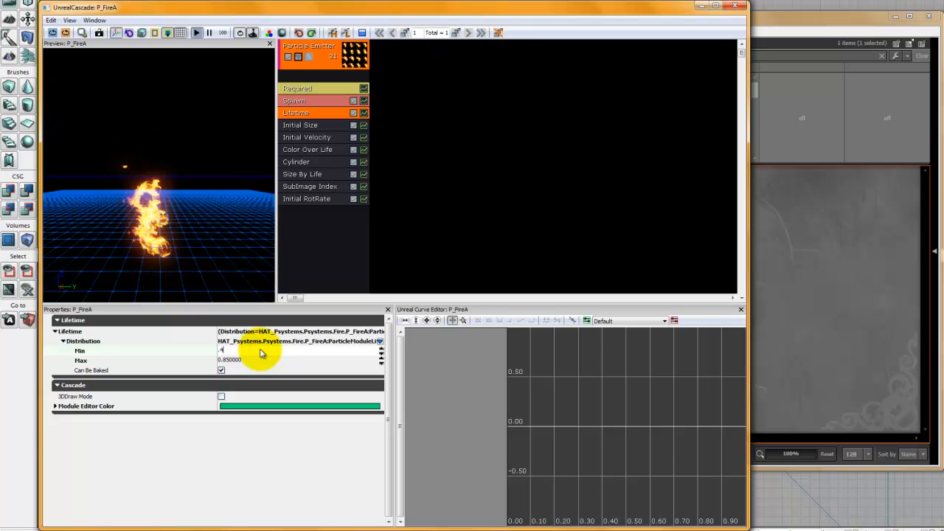
pyautogui.press('Return')
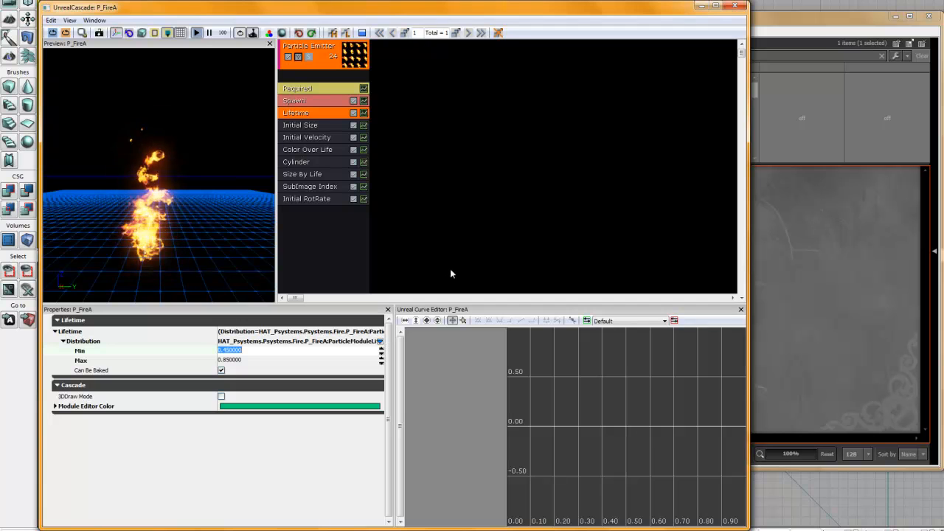
# Rename the particle emitter to Fire
pyautogui.rightClick(320, 49)
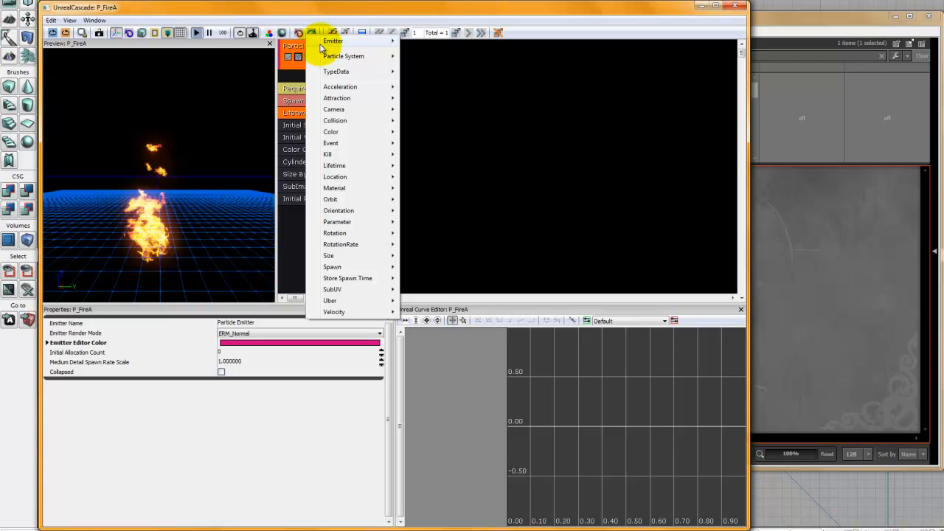
pyautogui.moveTo(330, 43)
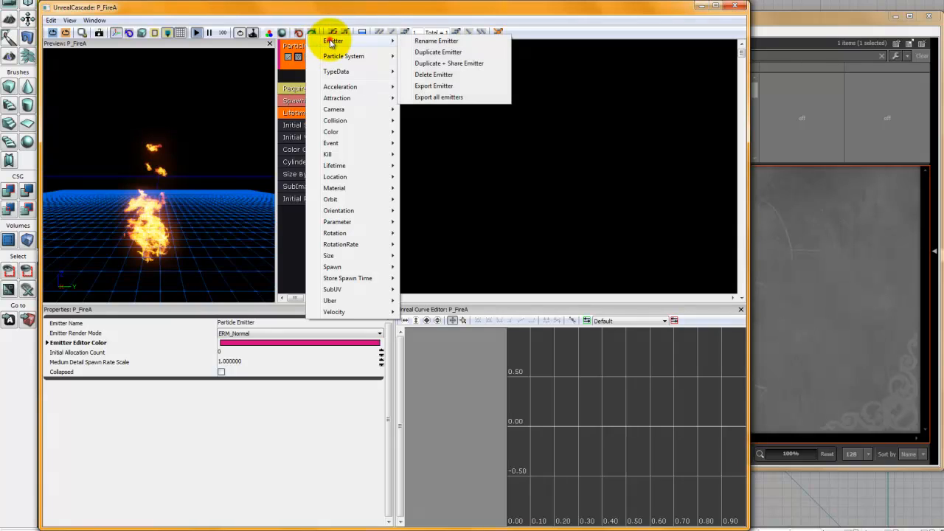
pyautogui.click(430, 41)
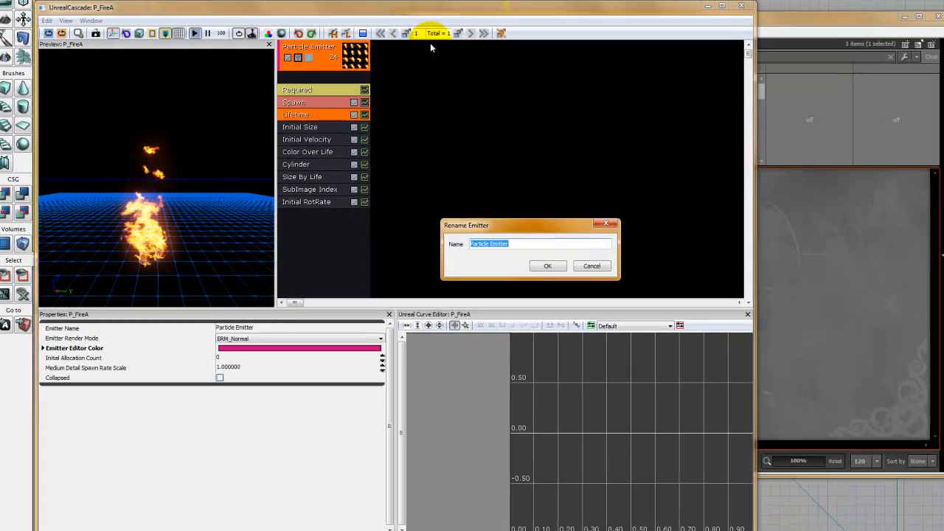
pyautogui.write('Fire')
pyautogui.press('Return')
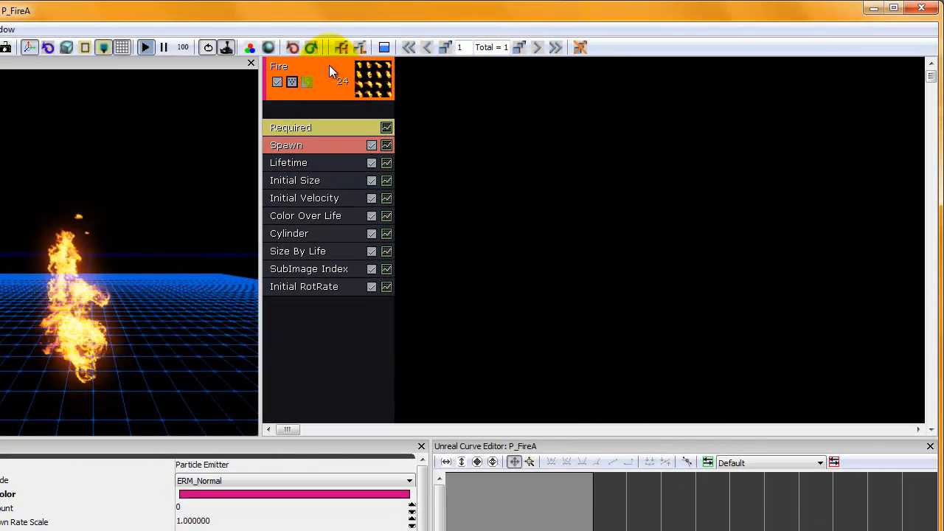
# Duplicate the Fire emitter within the particle system
pyautogui.rightClick(308, 72)
pyautogui.moveTo(352, 58)
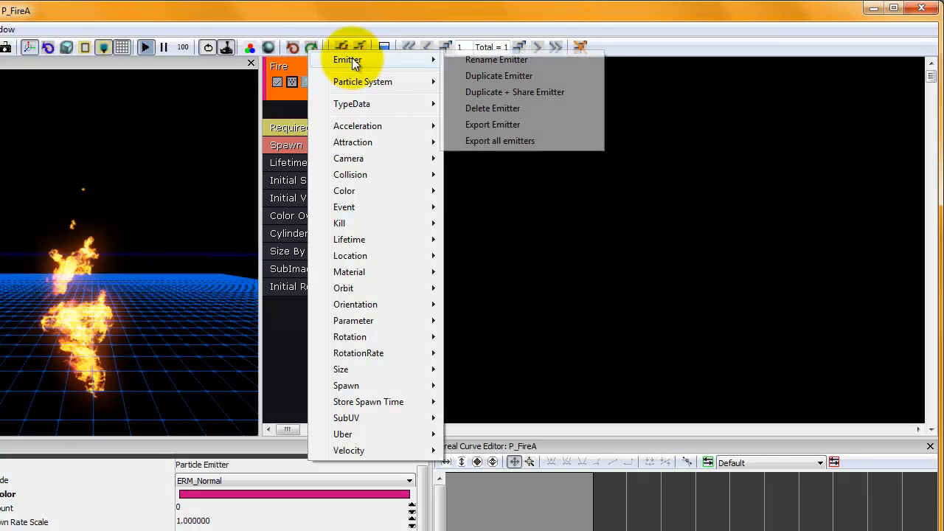
pyautogui.click(512, 75)
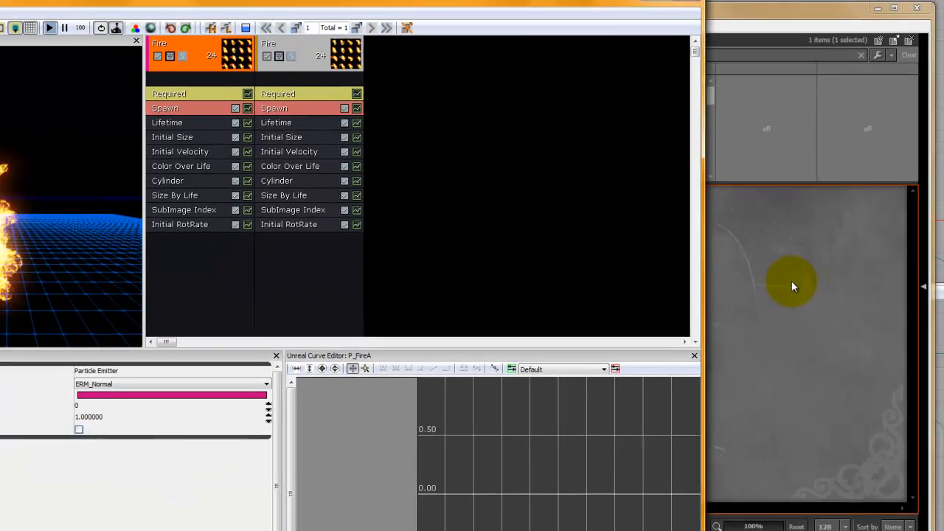
# Save the HAT_Psystems package in the Content Browser and select the M_HeatWave material in its Material group
pyautogui.click(760, 274)
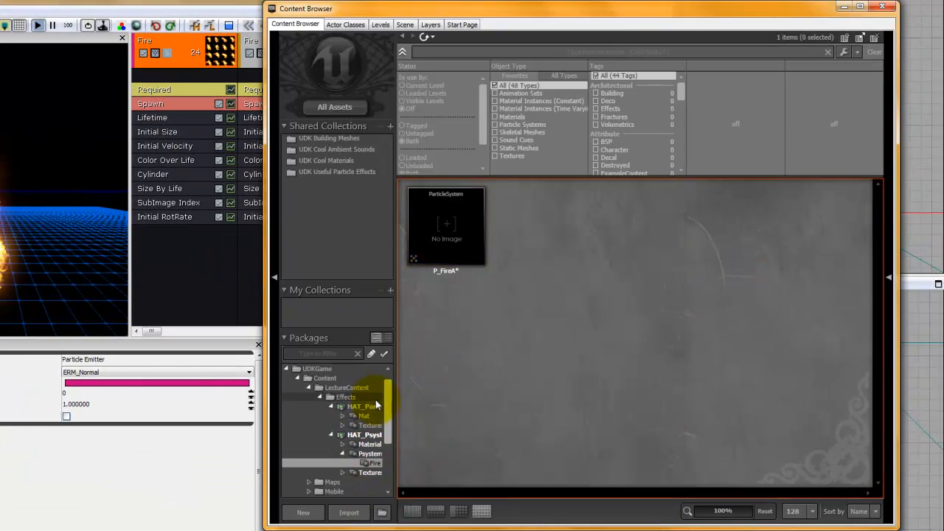
pyautogui.click(371, 453)
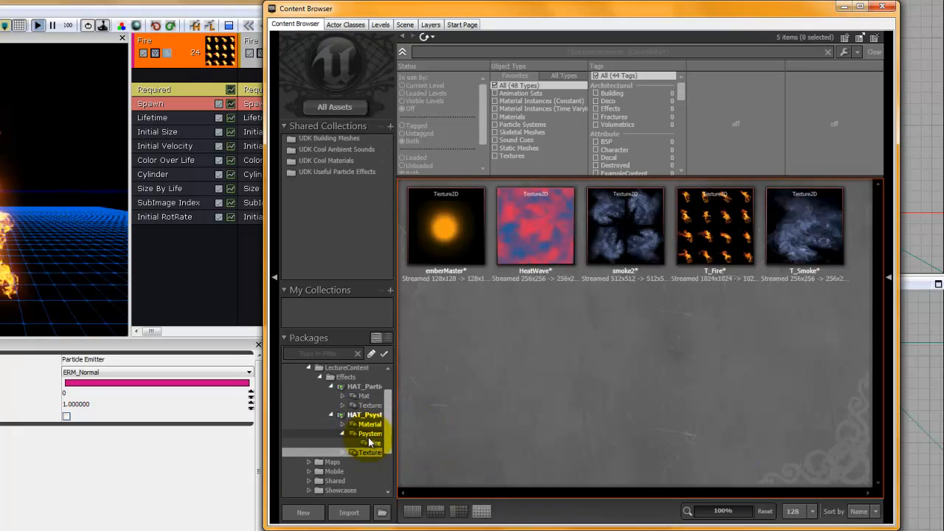
pyautogui.click(435, 234)
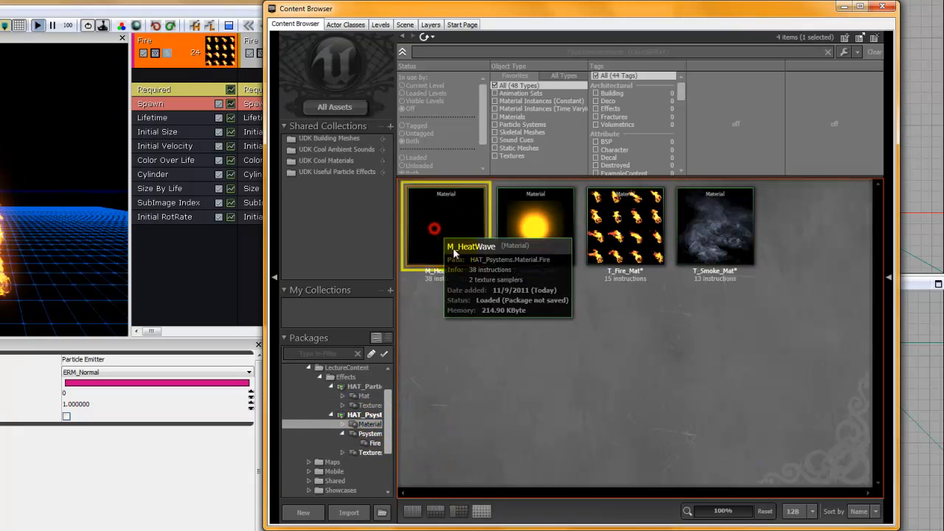
pyautogui.rightClick(354, 416)
pyautogui.click(376, 429)
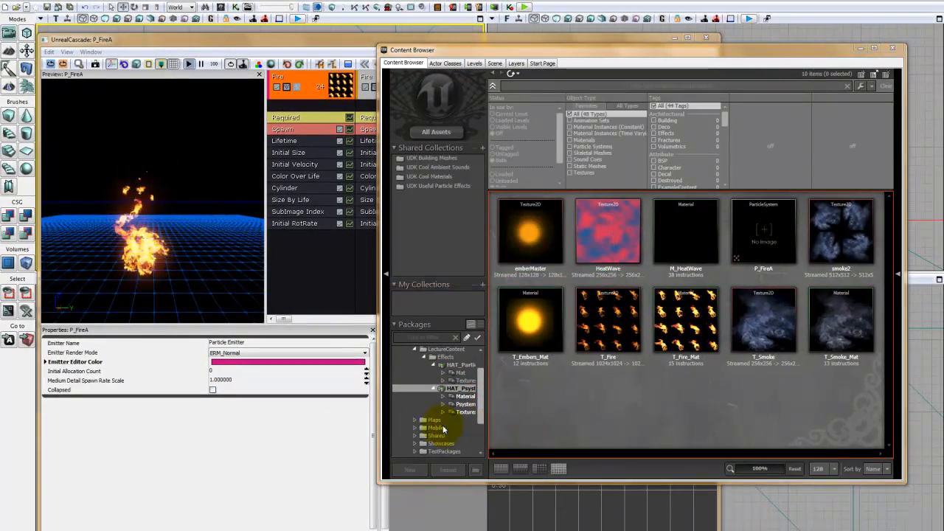
pyautogui.click(466, 397)
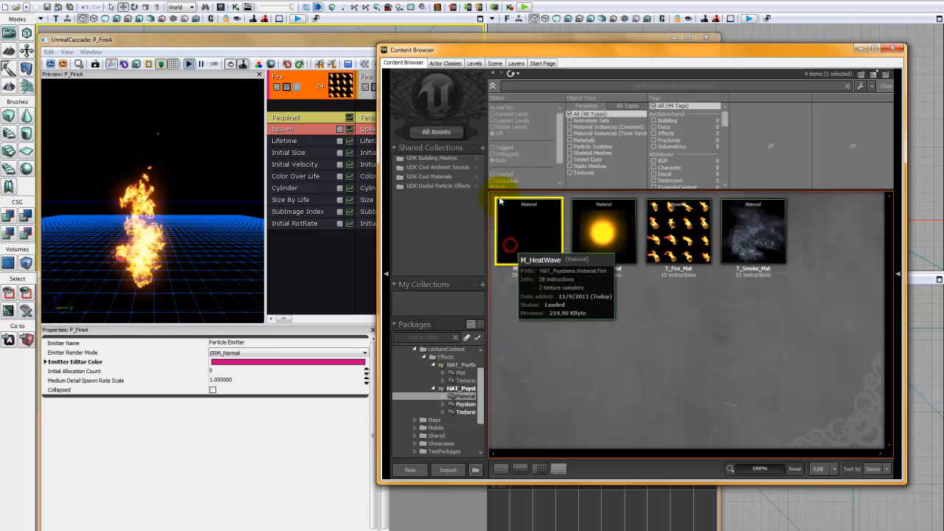
# Return to Cascade and rename the duplicated Fire emitter to HeatWave
pyautogui.click(346, 36)
pyautogui.click(391, 85)
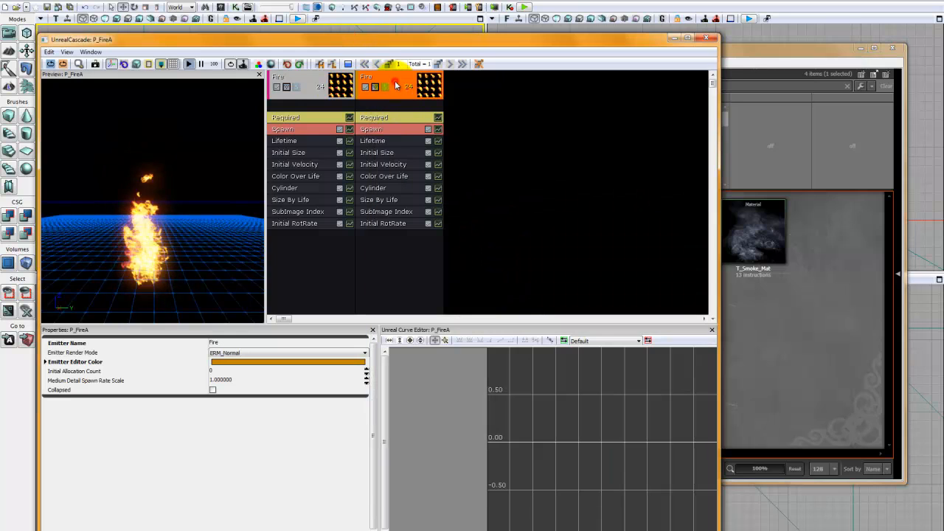
pyautogui.rightClick(374, 86)
pyautogui.moveTo(400, 80)
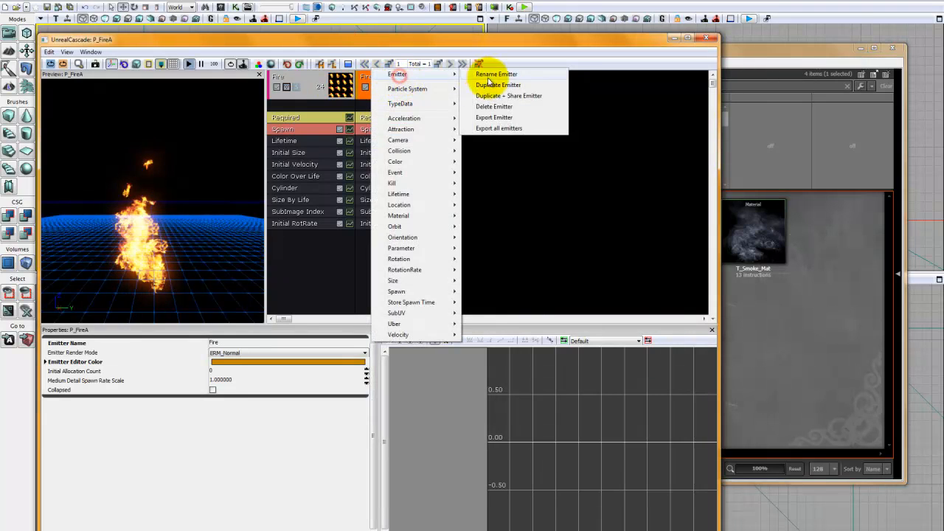
pyautogui.click(483, 75)
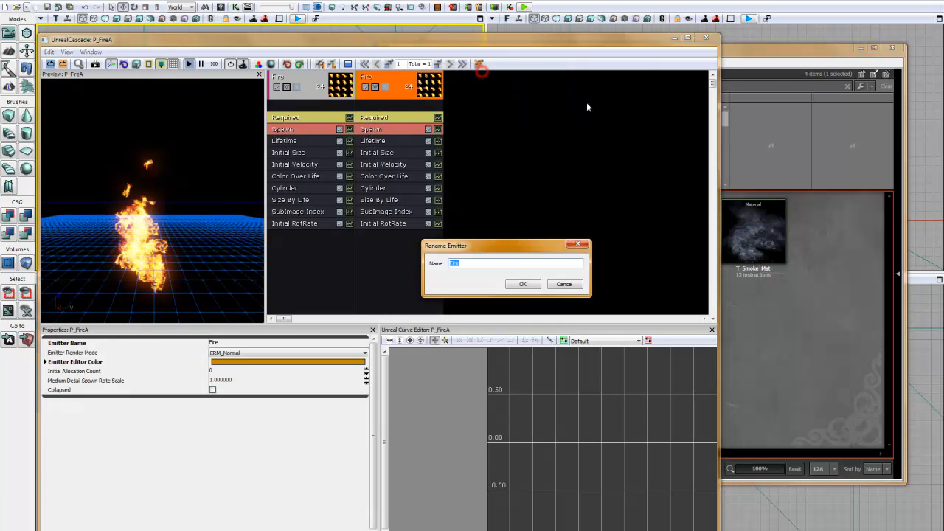
pyautogui.write('HeatWave')
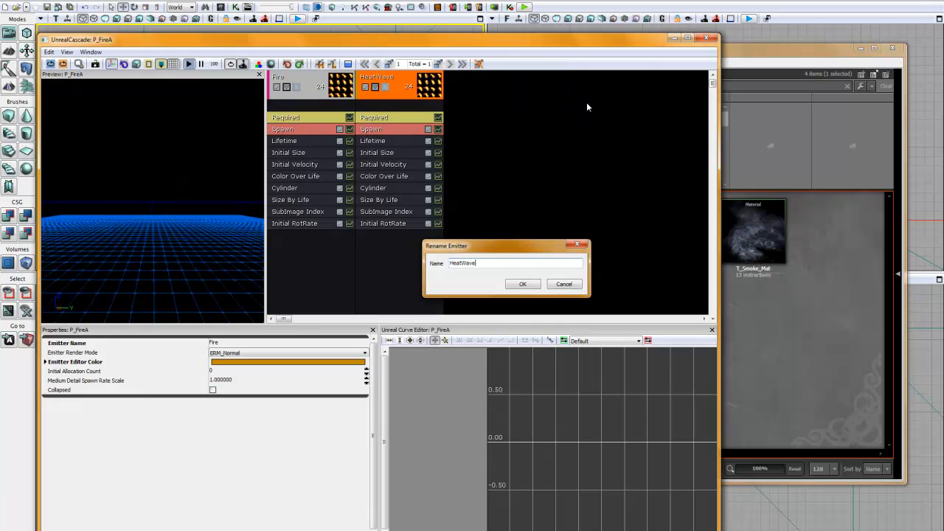
pyautogui.press('Return')
# Assign the selected M_HeatWave material to the HeatWave emitter's Required module and check the distortion in the preview
pyautogui.click(376, 118)
pyautogui.click(350, 351)
pyautogui.moveTo(196, 276); pyautogui.dragTo(195, 263)
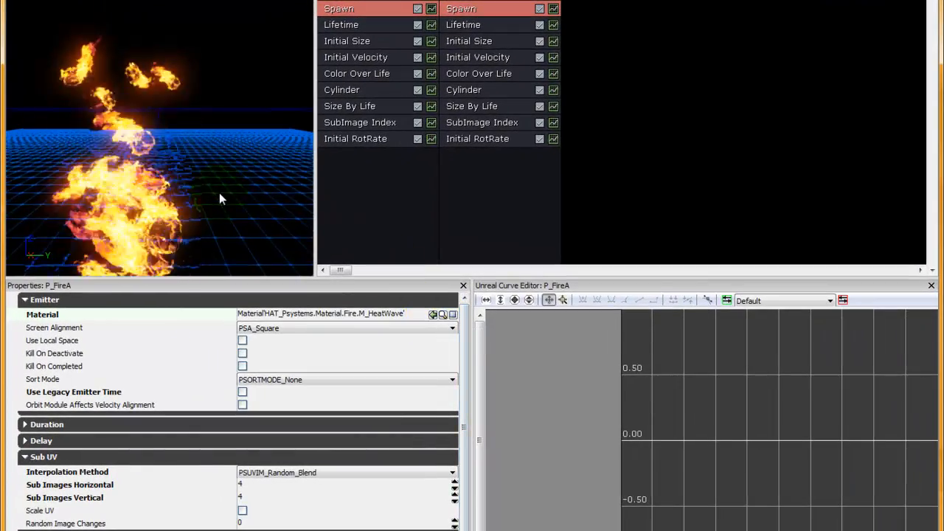
pyautogui.moveTo(219, 193); pyautogui.dragTo(192, 93, button='middle')
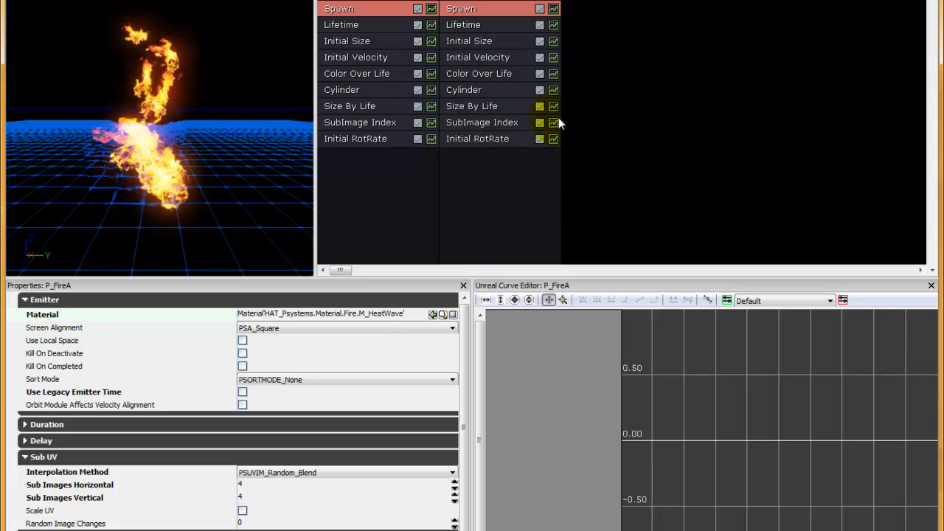
# Set the HeatWave emitter's Sub Images Horizontal and Sub Images Vertical both to 2
pyautogui.click(250, 487)
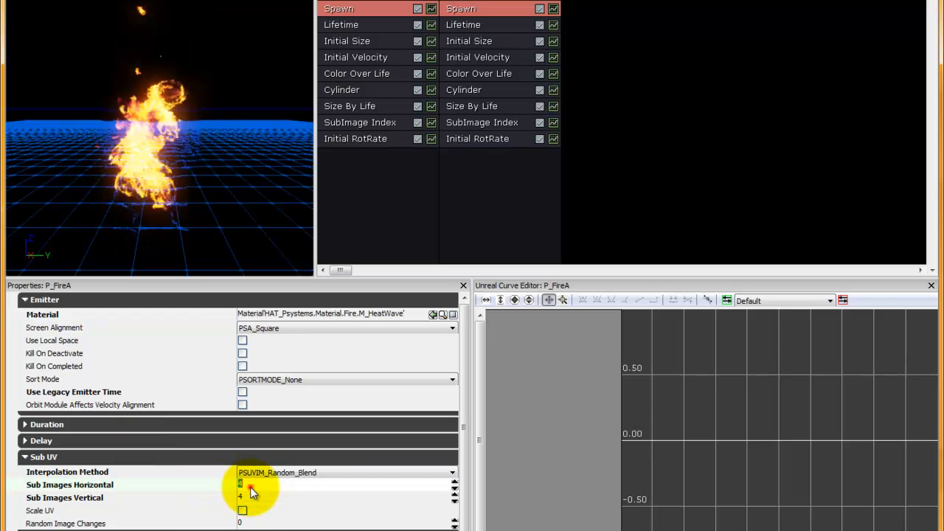
pyautogui.write('2')
pyautogui.click(250, 498)
pyautogui.write('2')
pyautogui.click(270, 483)
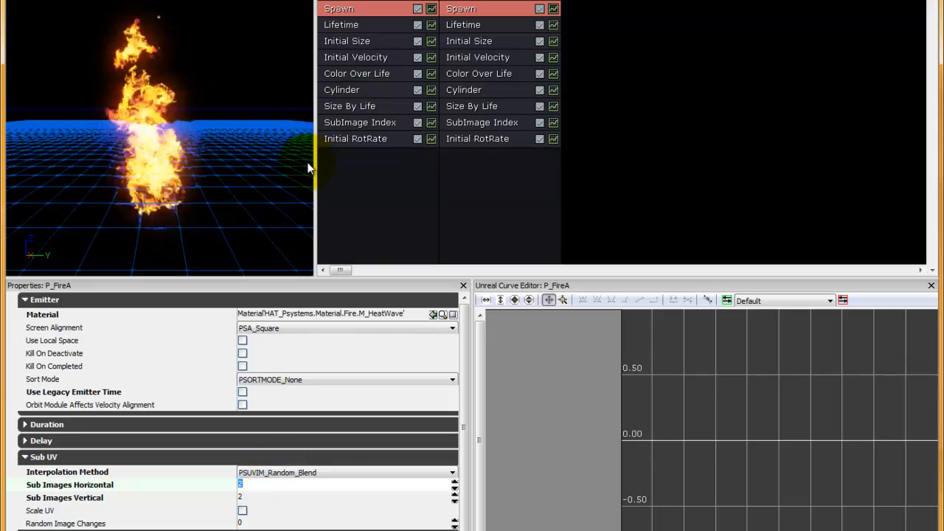
# Change the preview background to grey with a brightness value of about 0.26 to examine the heat wave
pyautogui.moveTo(210, 151); pyautogui.dragTo(133, 209)
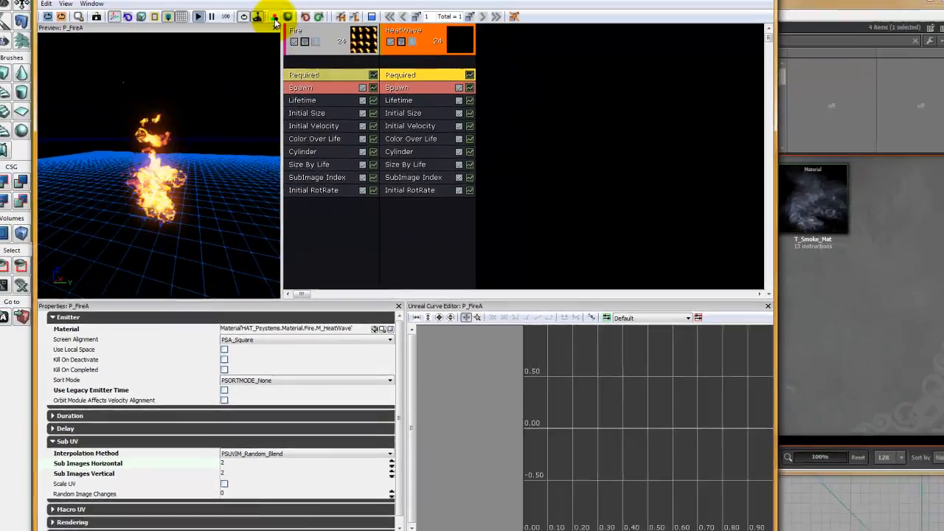
pyautogui.click(270, 32)
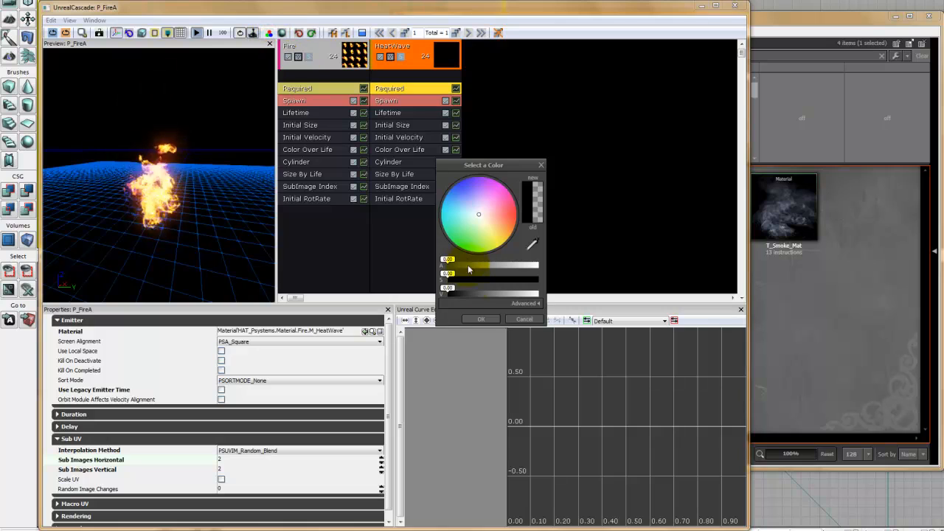
pyautogui.moveTo(449, 293); pyautogui.dragTo(472, 295)
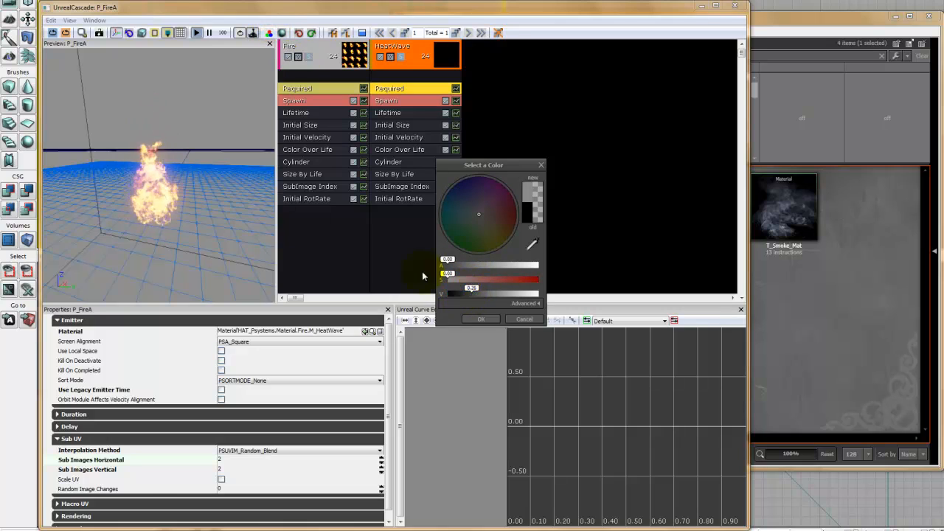
pyautogui.click(209, 211)
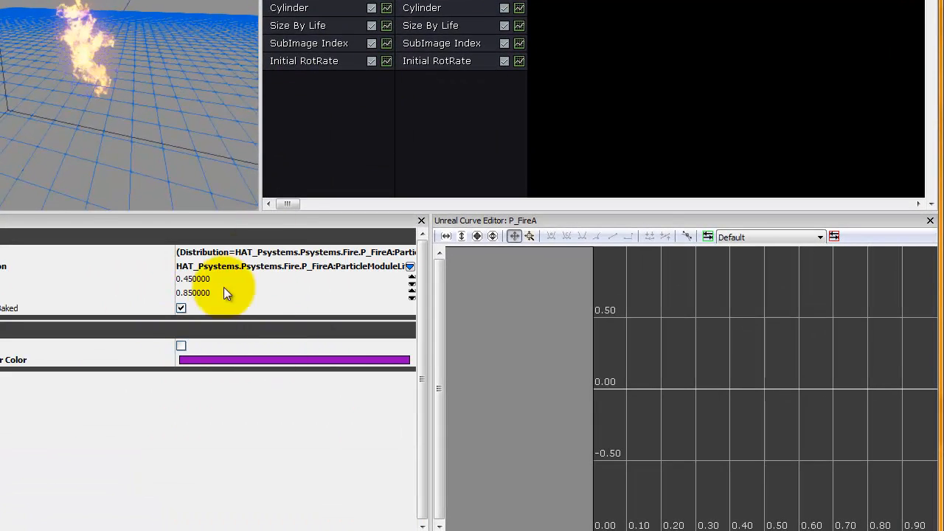
# Set the maximum of the HeatWave emitter's Lifetime module to 0.9
pyautogui.click(220, 299)
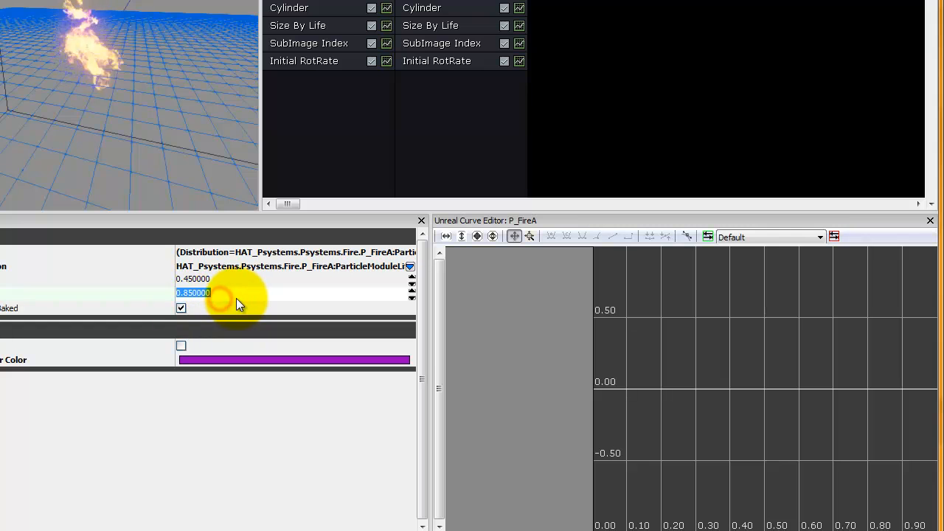
pyautogui.write('.9')
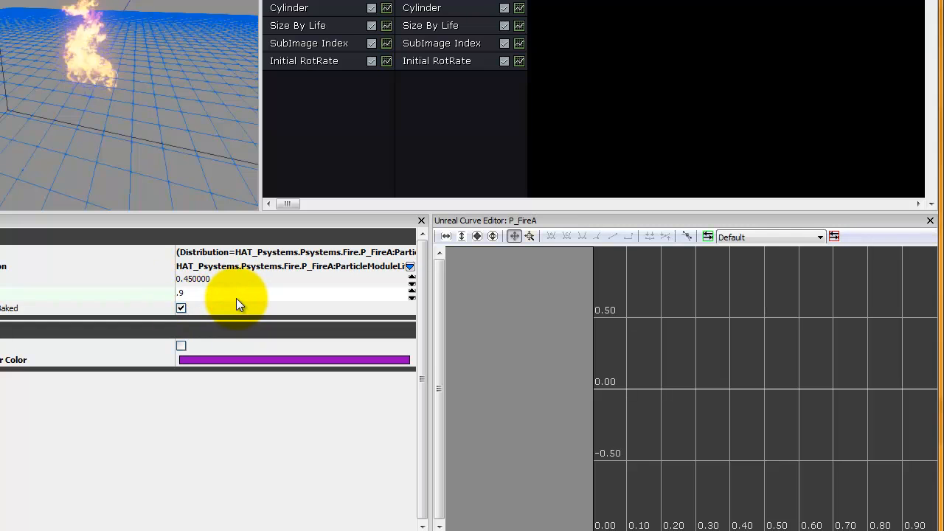
pyautogui.press('Return')
pyautogui.click(147, 82)
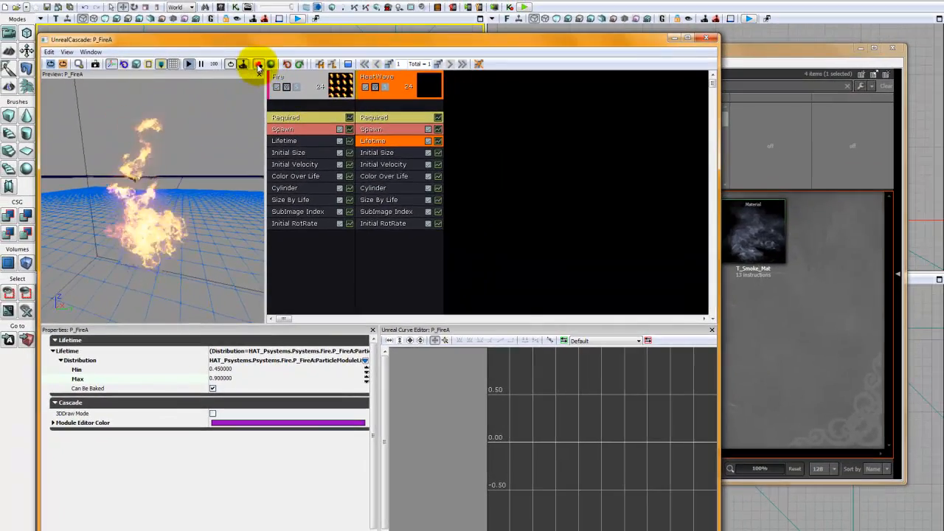
# Set the preview background back to black and inspect the combined fire and heat wave effect
pyautogui.click(258, 65)
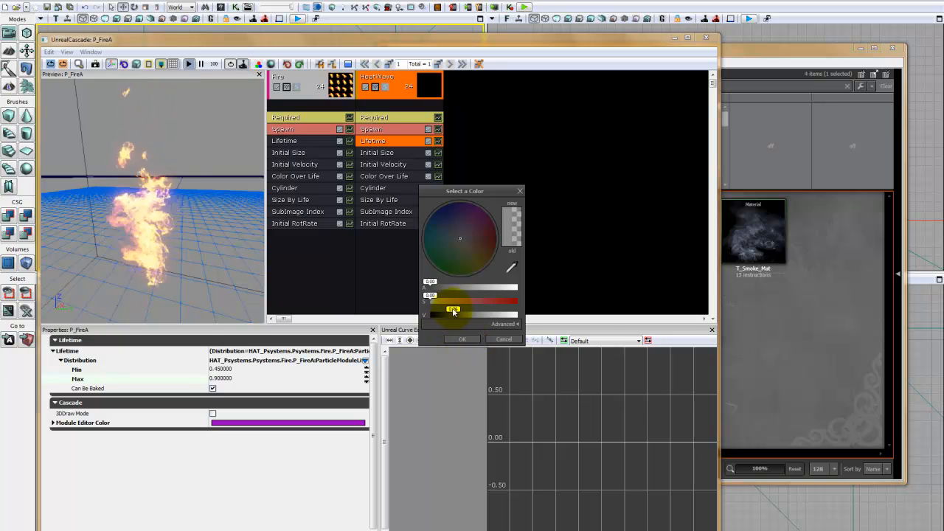
pyautogui.moveTo(453, 312); pyautogui.dragTo(429, 312)
pyautogui.click(462, 339)
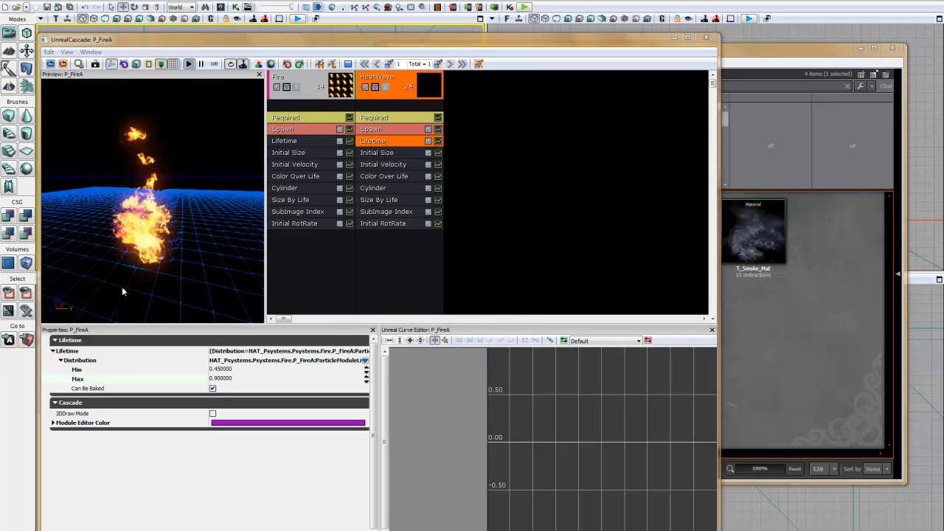
pyautogui.moveTo(114, 247); pyautogui.dragTo(147, 209)
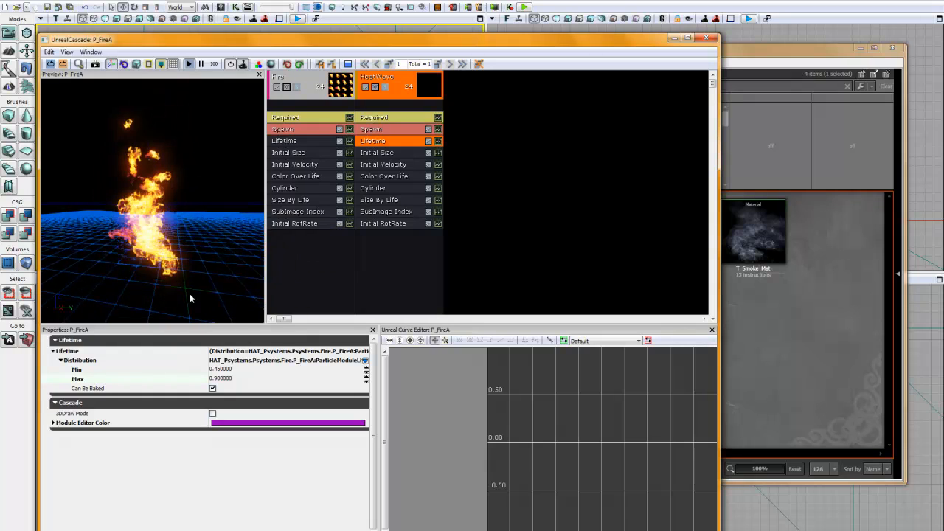
pyautogui.moveTo(186, 290)
pyautogui.mouseDown()
pyautogui.moveTo(185, 280)
pyautogui.moveTo(185, 290)
pyautogui.mouseUp()
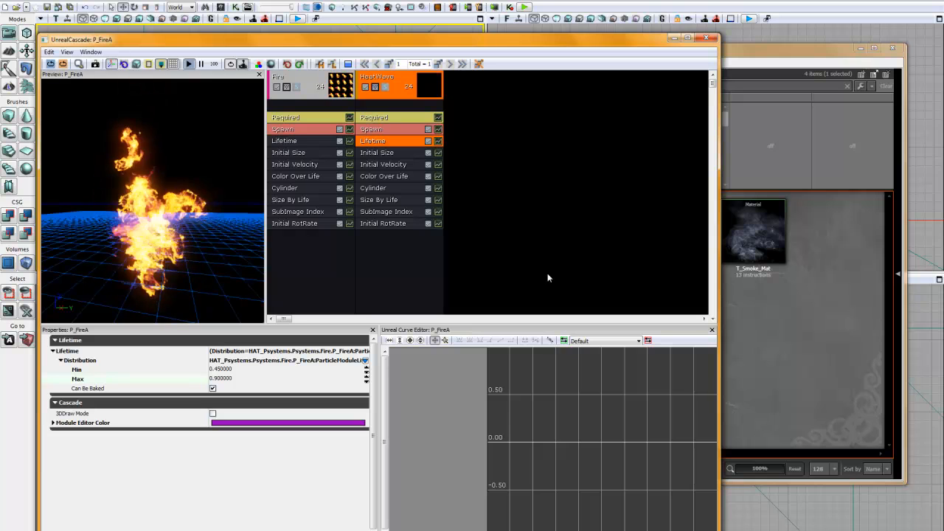
# Add a new sprite emitter after the HeatWave emitter
pyautogui.click(570, 174)
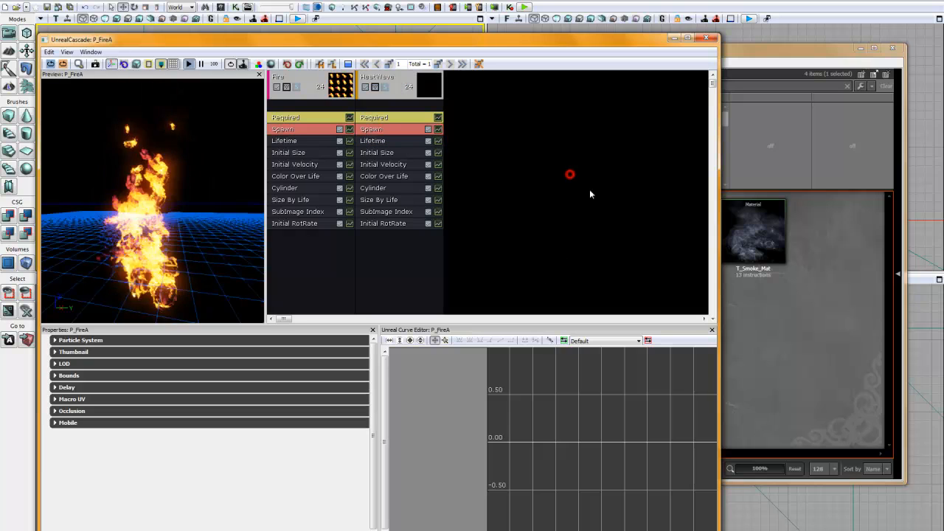
pyautogui.rightClick(487, 89)
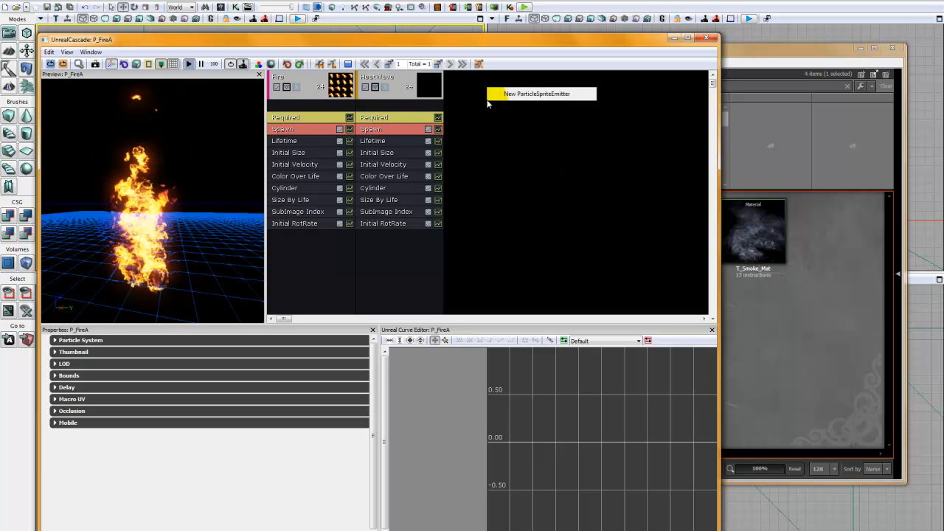
pyautogui.click(548, 95)
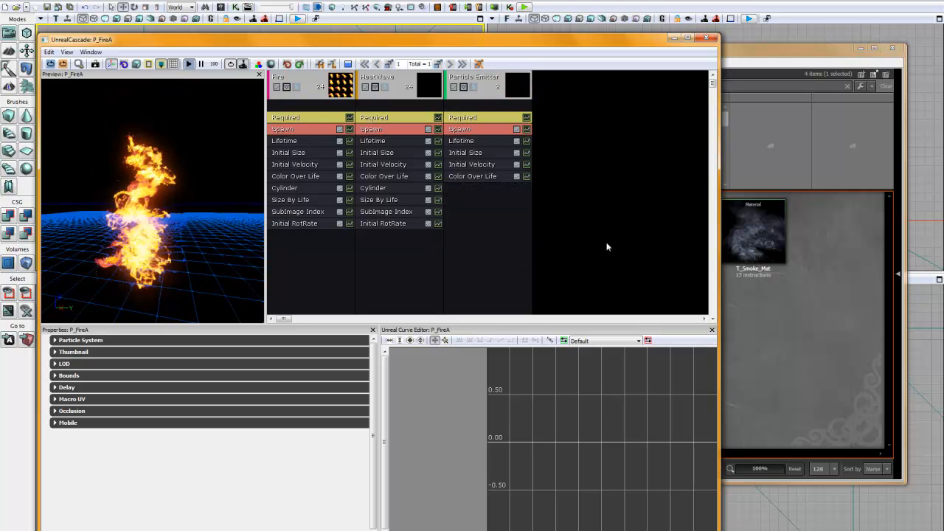
# Assign the T_Embers_Mat material from the Content Browser to the Required module of the new third emitter
pyautogui.click(815, 390)
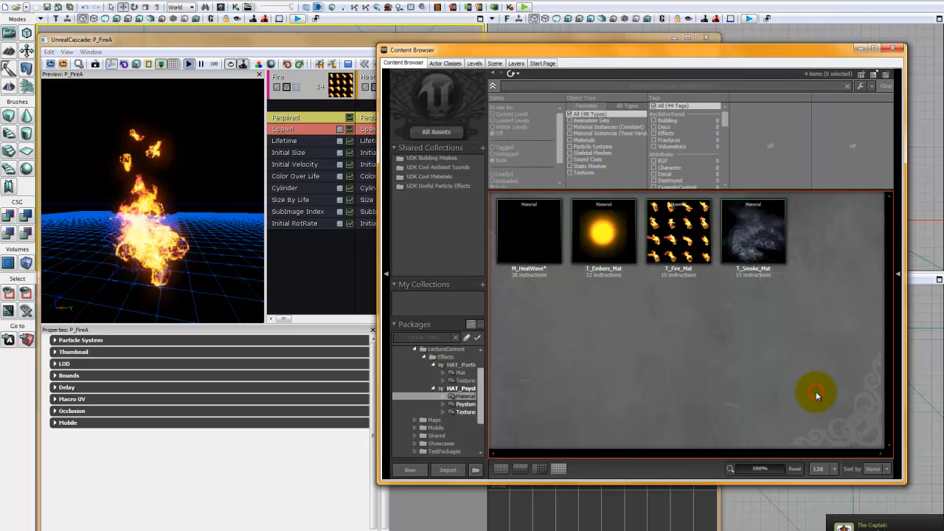
pyautogui.click(603, 225)
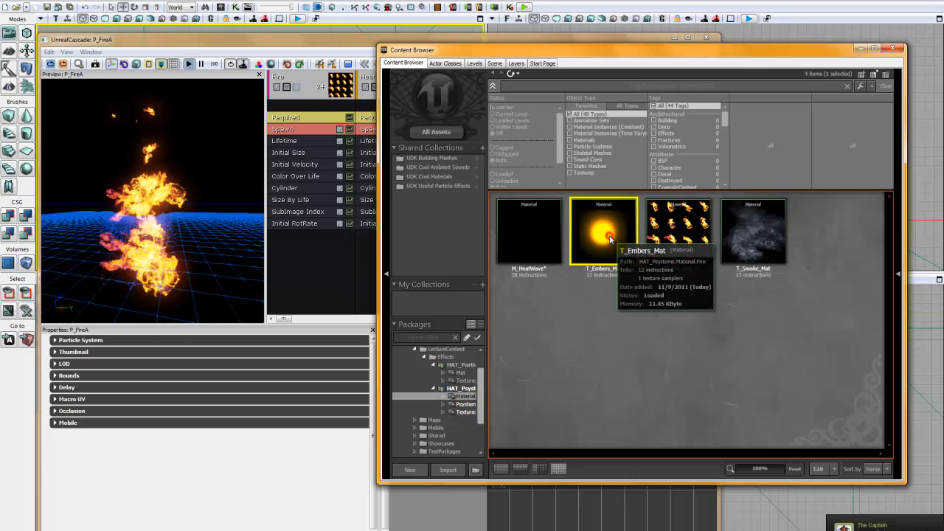
pyautogui.click(379, 41)
pyautogui.click(799, 347)
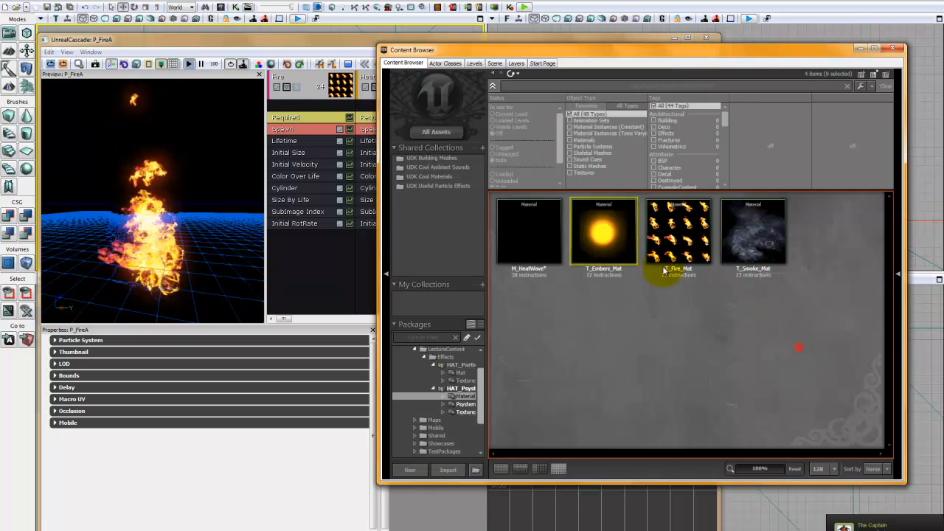
pyautogui.click(625, 237)
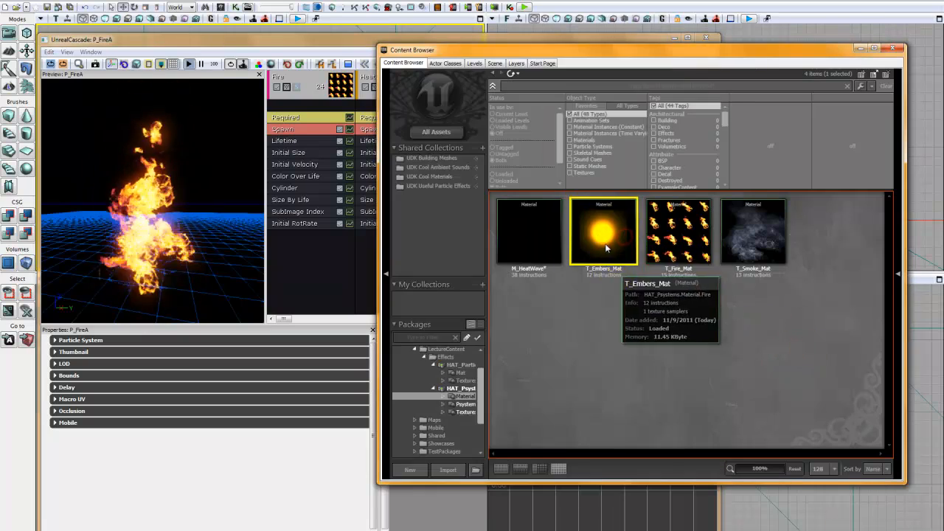
pyautogui.click(337, 37)
pyautogui.click(472, 117)
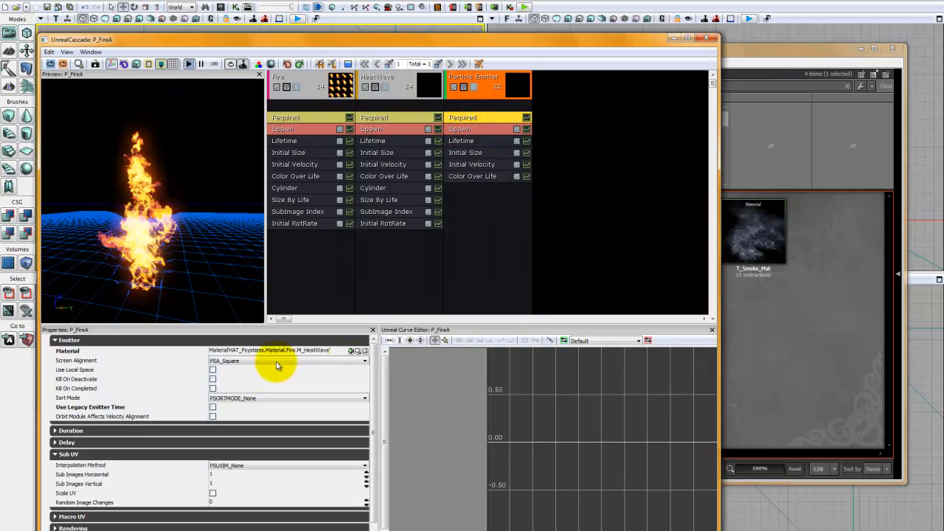
pyautogui.click(351, 351)
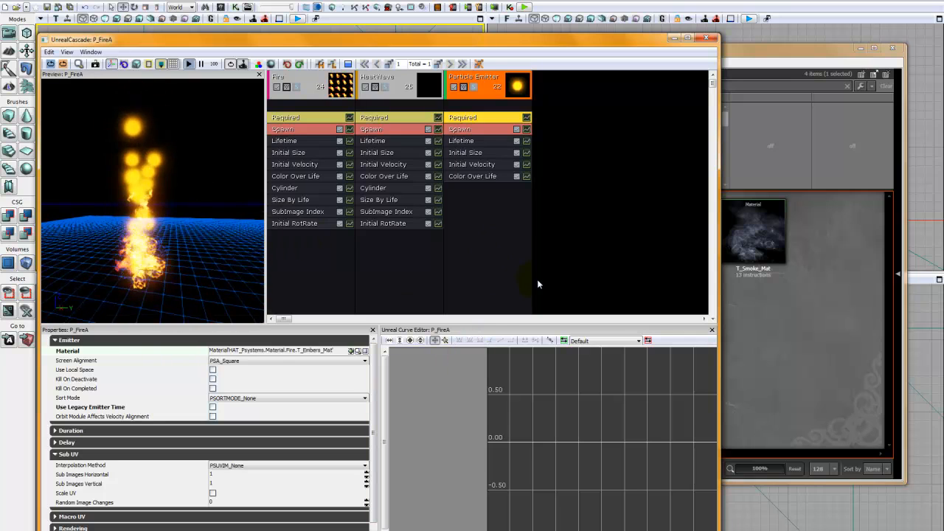
# Set the ember emitter's constant spawn rate to 5 and its lifetime to a minimum of 0.5 and maximum of 1.2
pyautogui.click(459, 129)
pyautogui.click(258, 369)
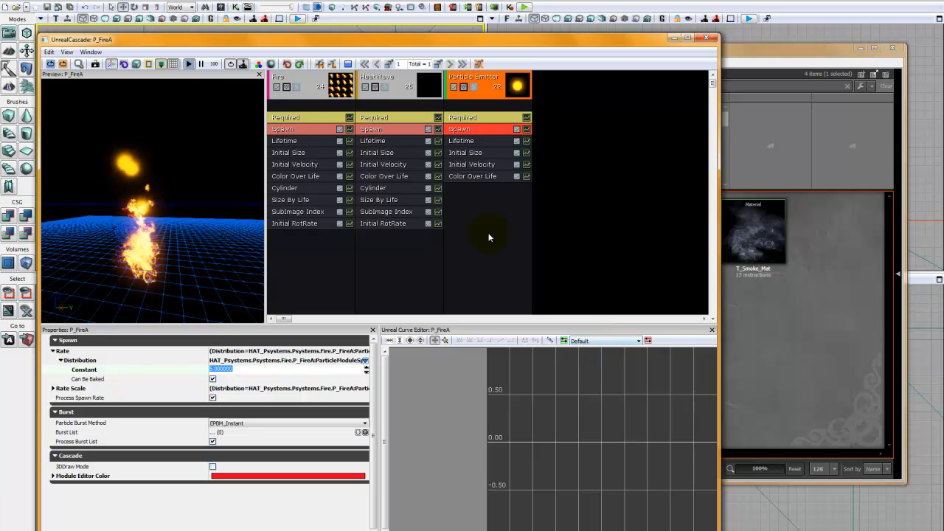
pyautogui.click(461, 143)
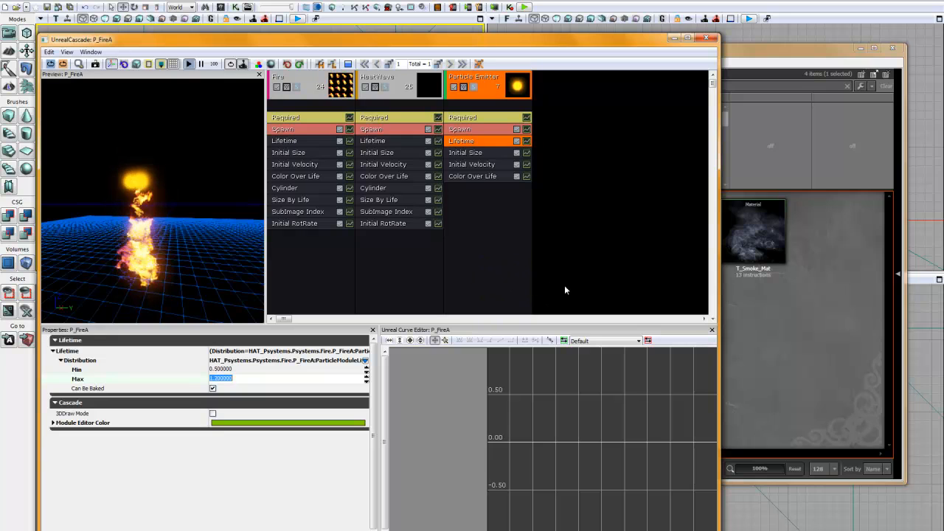
pyautogui.click(221, 234)
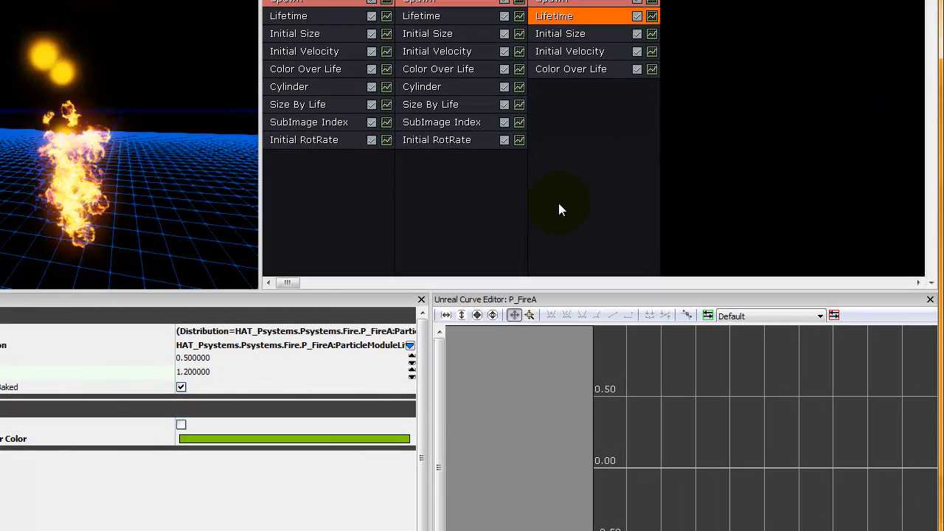
# Set the ember emitter's Initial Size to a maximum of 5 and a minimum of 3 on all axes
pyautogui.click(576, 35)
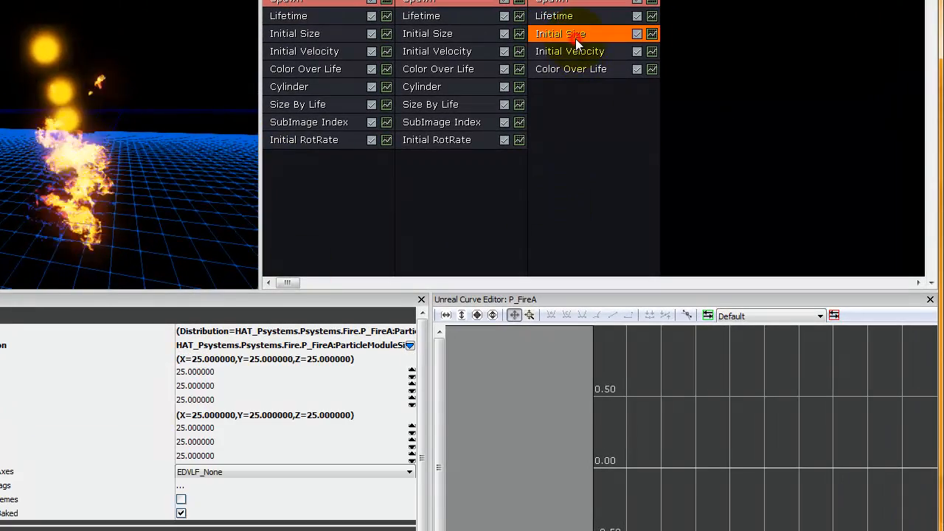
pyautogui.click(252, 374)
pyautogui.write('5')
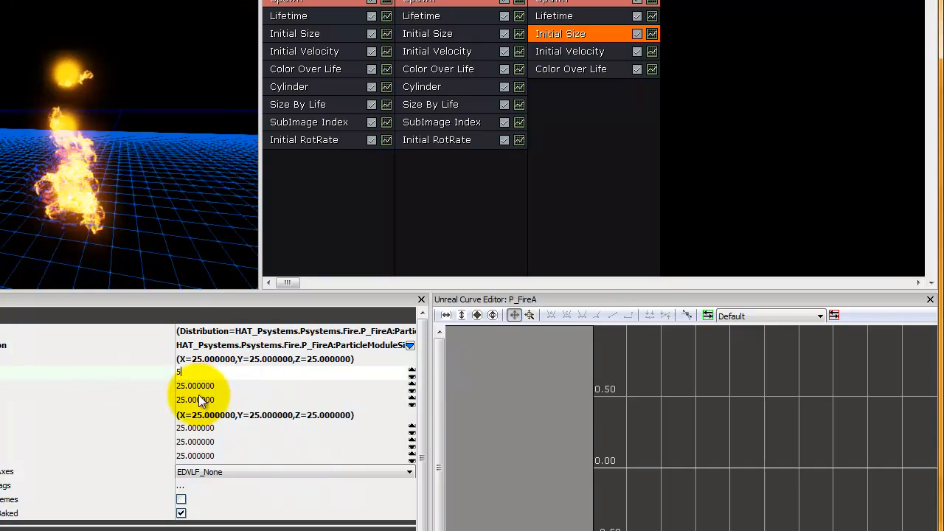
pyautogui.click(200, 387)
pyautogui.write('5')
pyautogui.click(202, 399)
pyautogui.write('5')
pyautogui.click(216, 429)
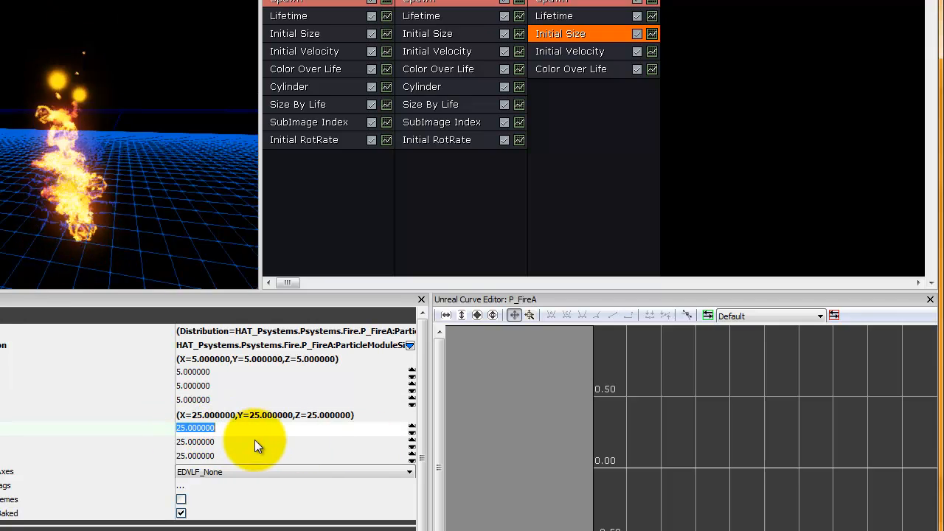
pyautogui.write('3')
pyautogui.click(219, 441)
pyautogui.write('3')
pyautogui.click(217, 454)
pyautogui.write('3')
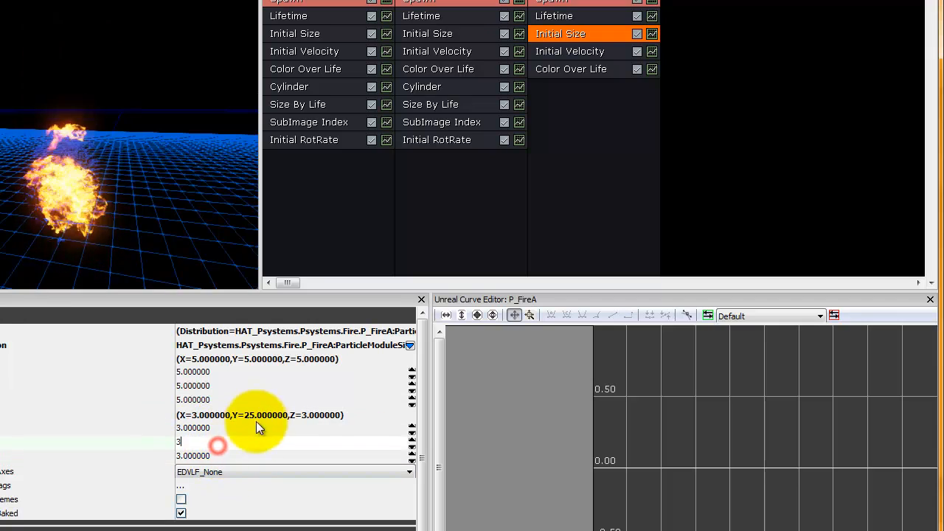
pyautogui.click(260, 399)
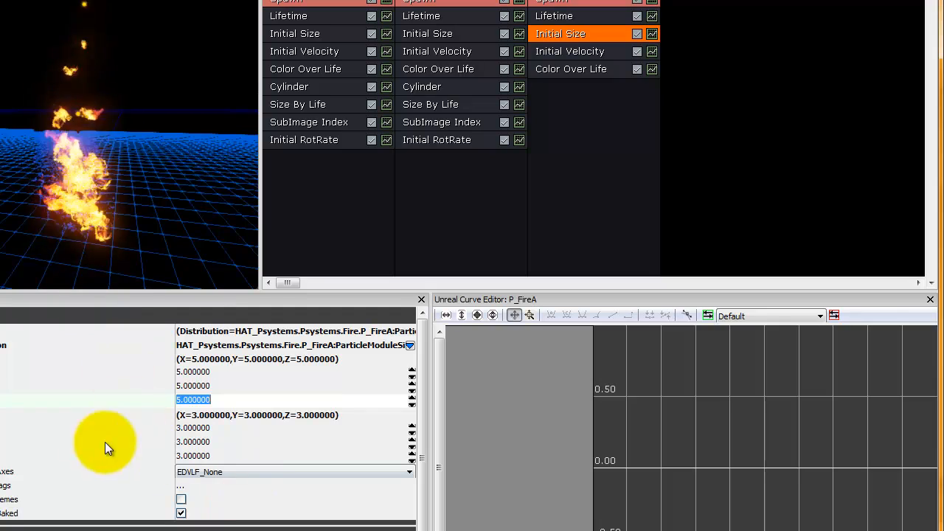
# Set the ember emitter's Initial Size minimum to 4 and its maximum to 6 on all three axes
pyautogui.click(208, 431)
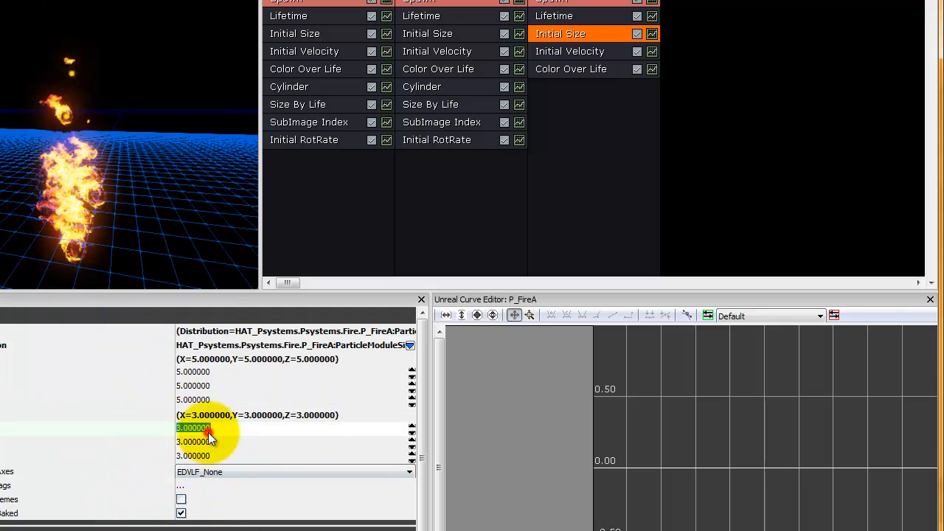
pyautogui.write('4')
pyautogui.click(208, 445)
pyautogui.write('4')
pyautogui.click(209, 460)
pyautogui.write('4')
pyautogui.click(214, 382)
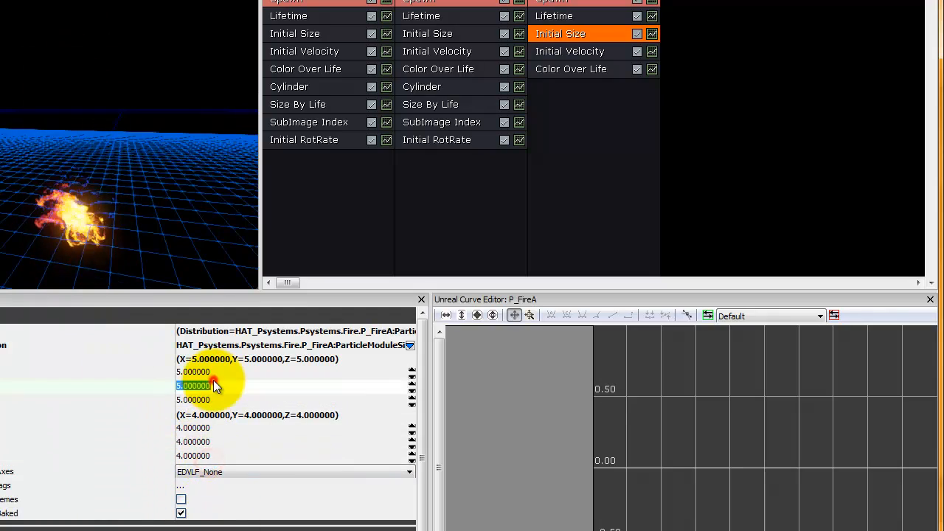
pyautogui.click(211, 372)
pyautogui.write('6')
pyautogui.click(206, 385)
pyautogui.write('6')
pyautogui.click(203, 403)
pyautogui.write('6')
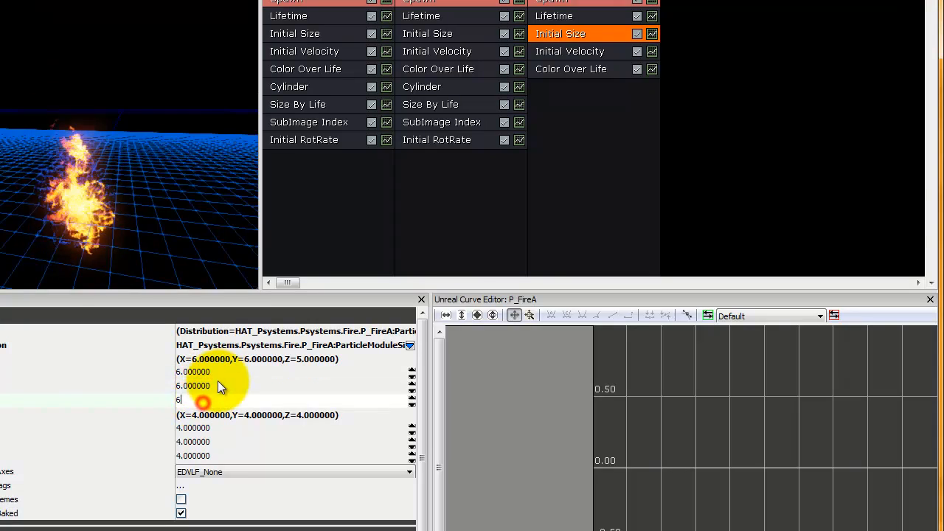
pyautogui.click(218, 380)
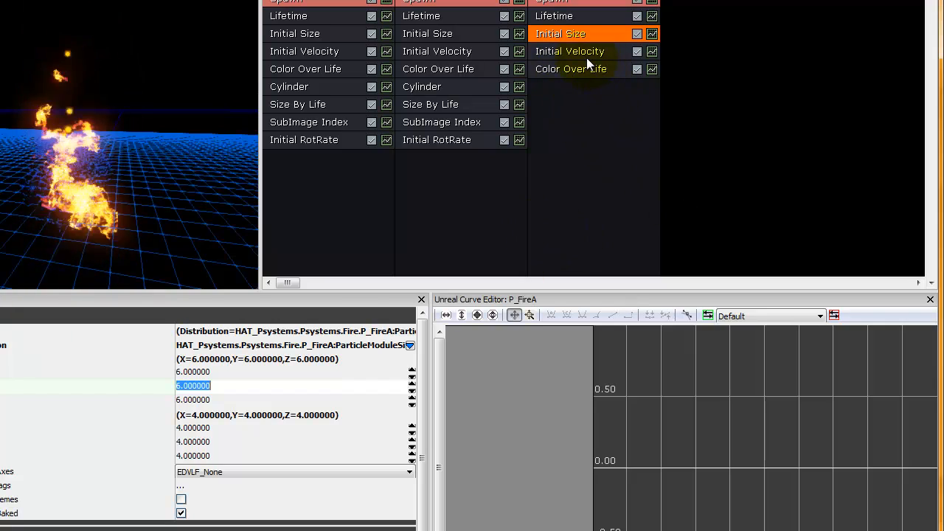
# Add an Orbit module to the ember emitter below Color Over Life
pyautogui.click(566, 52)
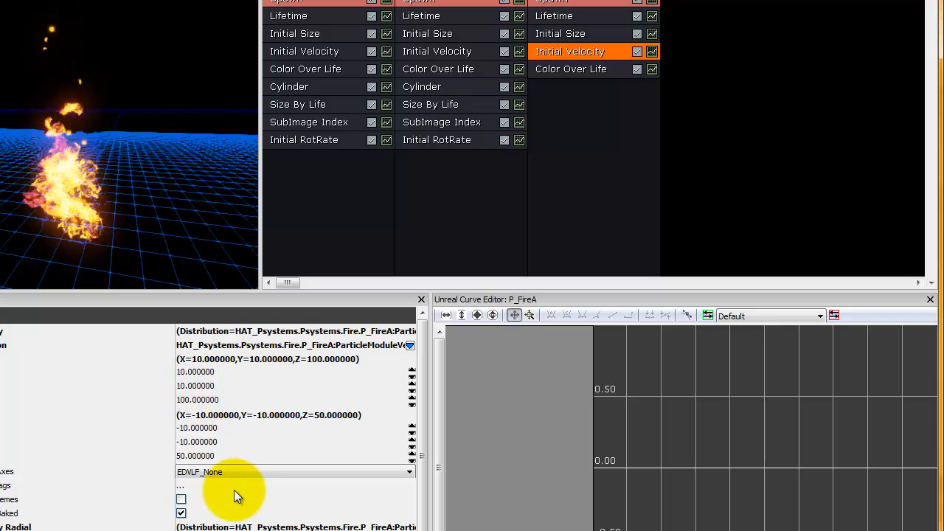
pyautogui.click(619, 127)
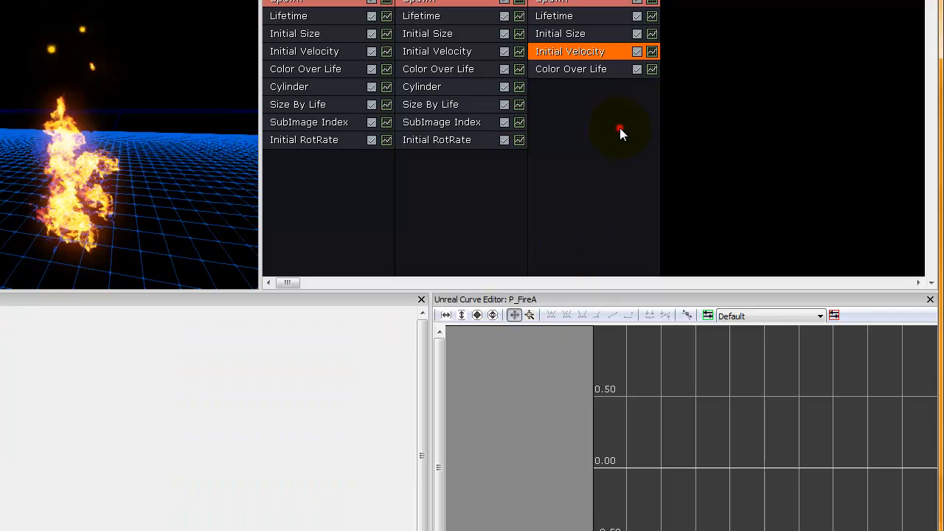
pyautogui.rightClick(574, 121)
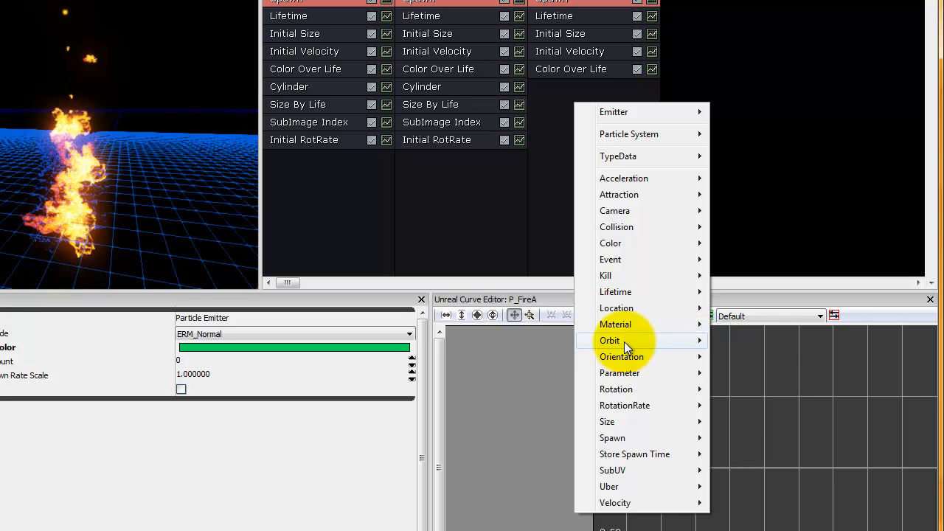
pyautogui.moveTo(624, 341)
pyautogui.click(730, 340)
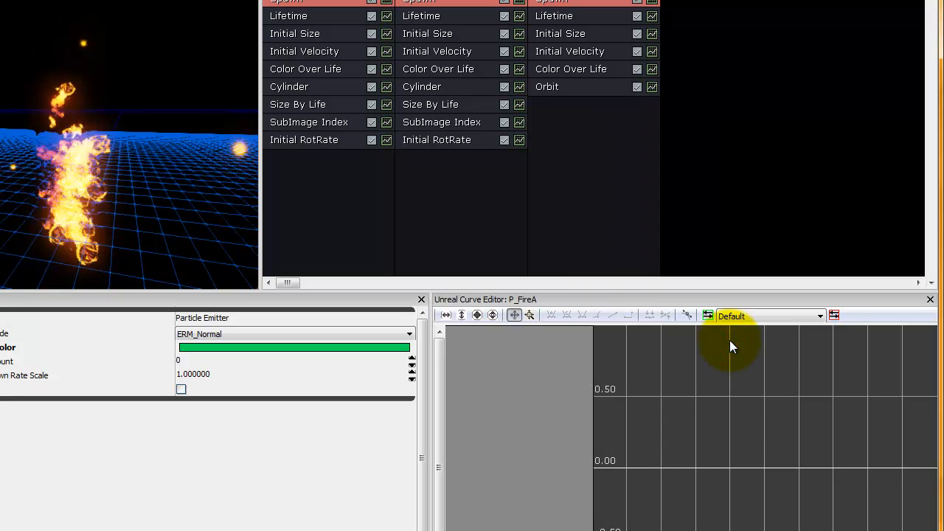
# Set the maximum Y of the Orbit module's Offset Amount to 20
pyautogui.scroll(-4, 112, 155)
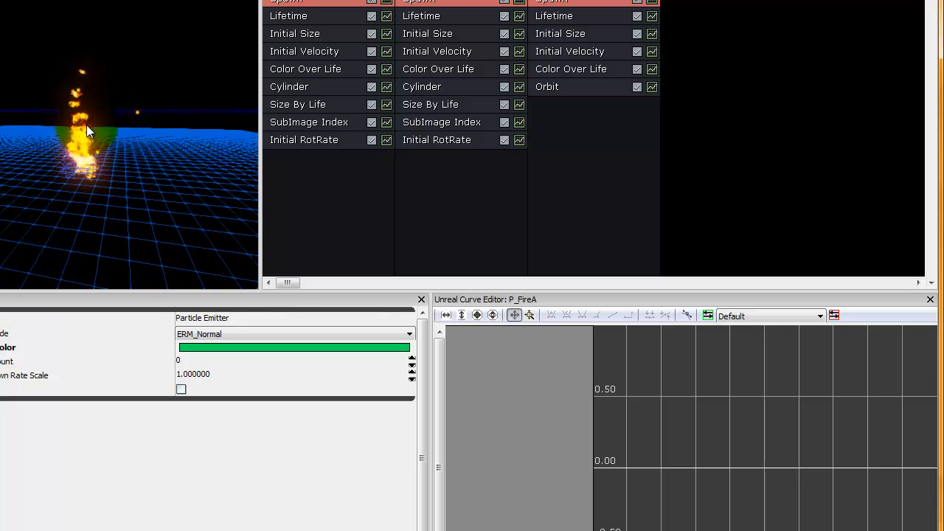
pyautogui.click(566, 90)
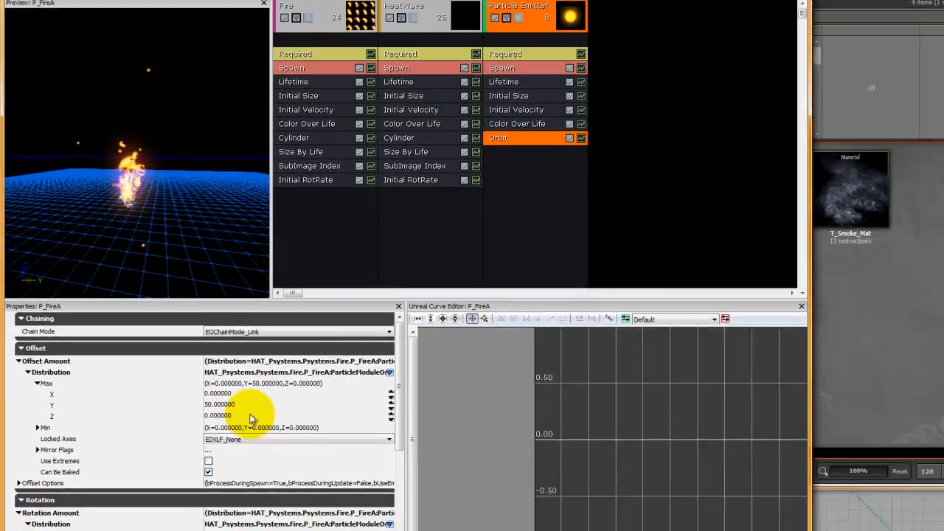
pyautogui.click(236, 406)
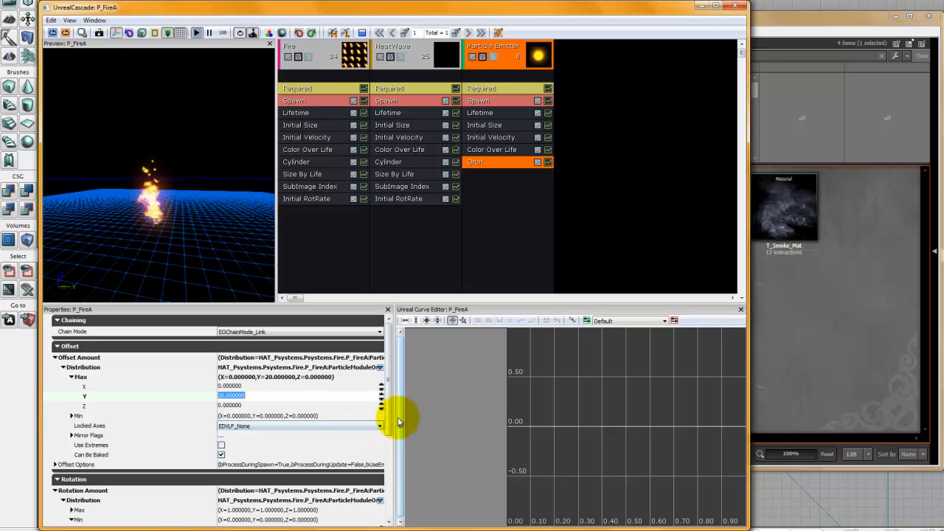
# Set the minimum X and Z of the Orbit module's Rotation Amount to -1 and inspect the embers in the preview
pyautogui.moveTo(387, 419); pyautogui.dragTo(385, 453)
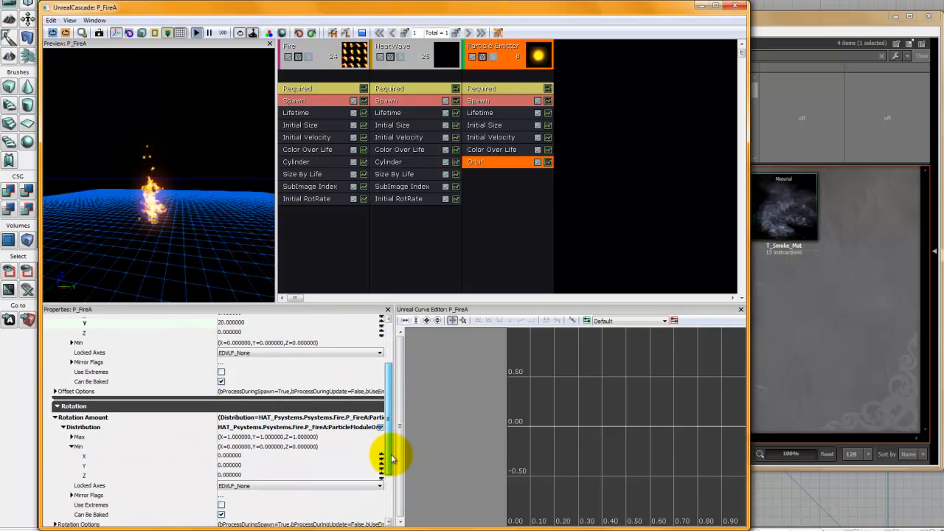
pyautogui.click(258, 453)
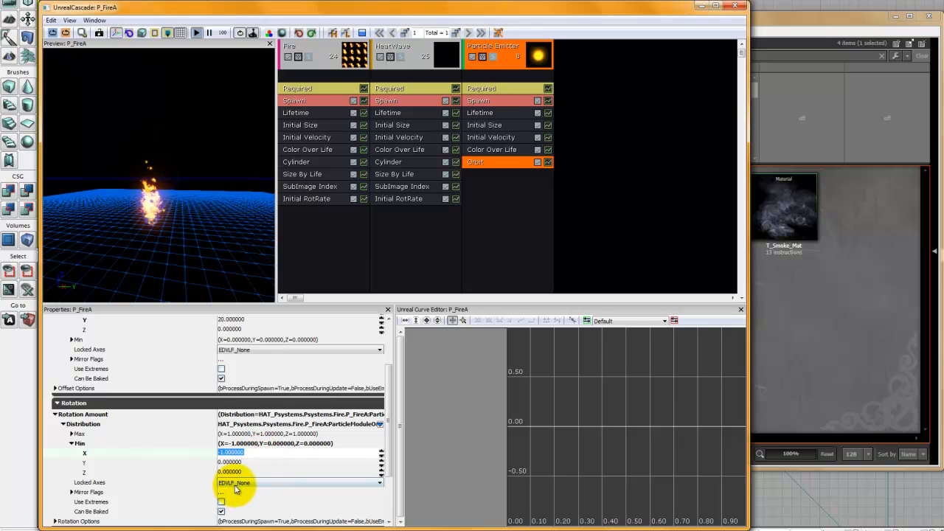
pyautogui.click(231, 473)
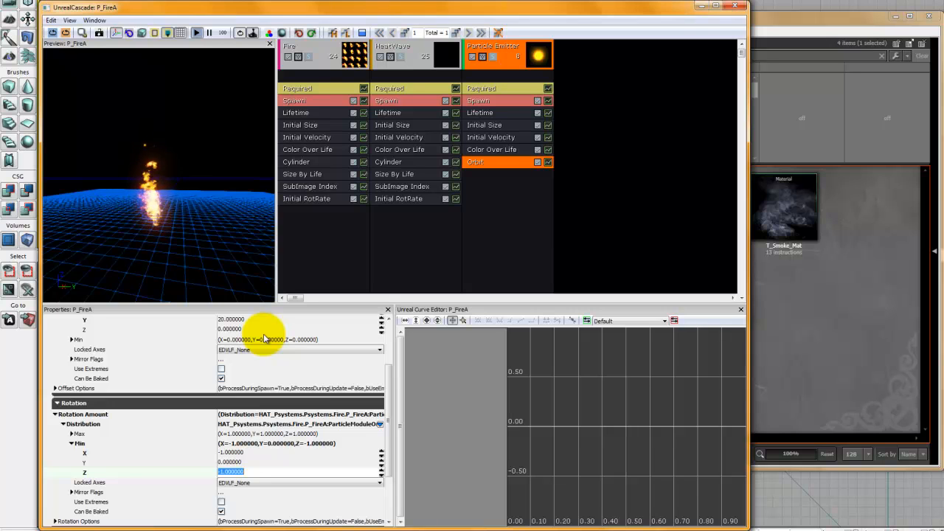
pyautogui.moveTo(168, 228); pyautogui.dragTo(159, 207, button='right')
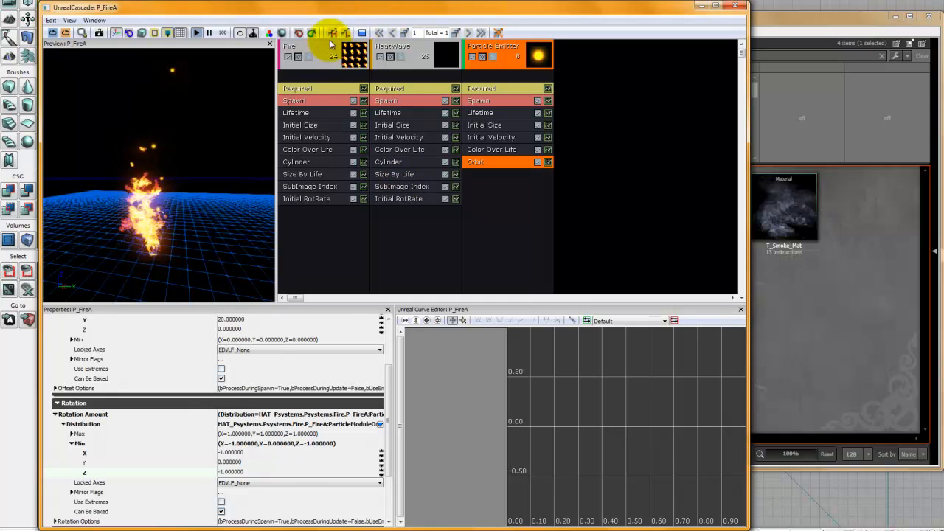
pyautogui.moveTo(204, 150); pyautogui.dragTo(182, 168, button='right')
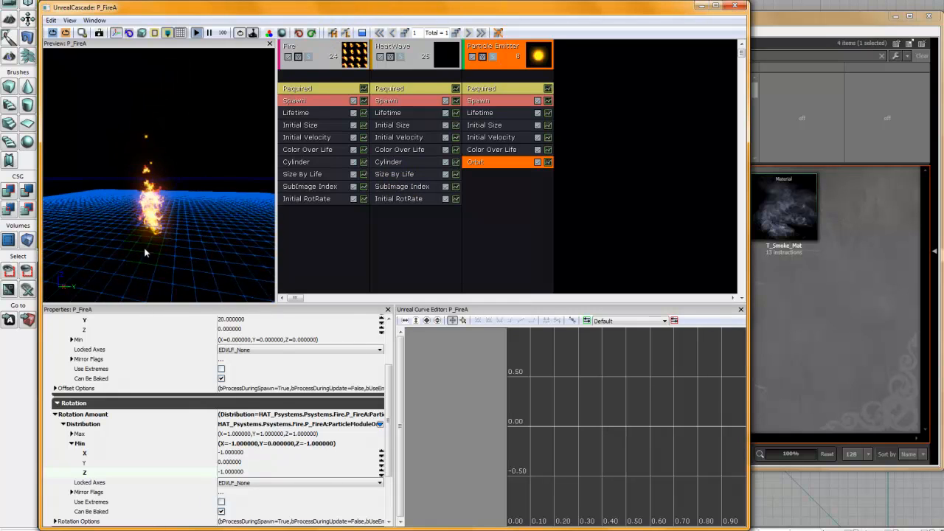
# Add a fourth sprite emitter after the ember emitter and give it the T_Smoke_Mat material
pyautogui.click(778, 348)
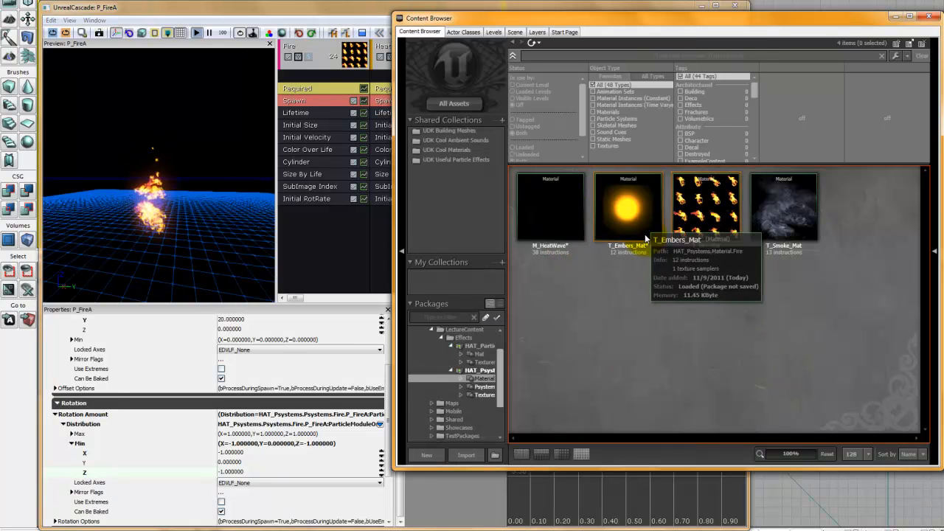
pyautogui.click(780, 211)
pyautogui.click(336, 10)
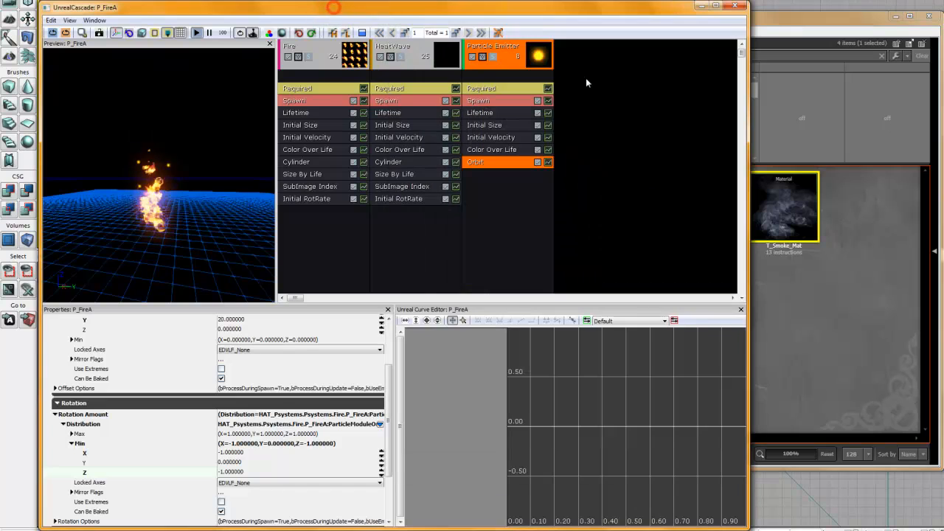
pyautogui.rightClick(587, 78)
pyautogui.click(603, 74)
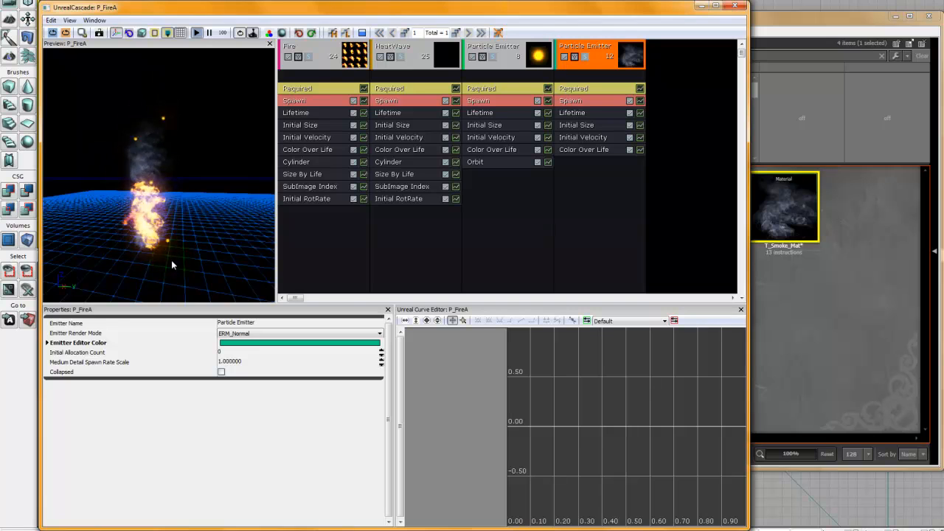
# Set the smoke emitter's constant spawn rate to 15
pyautogui.click(577, 101)
pyautogui.click(293, 351)
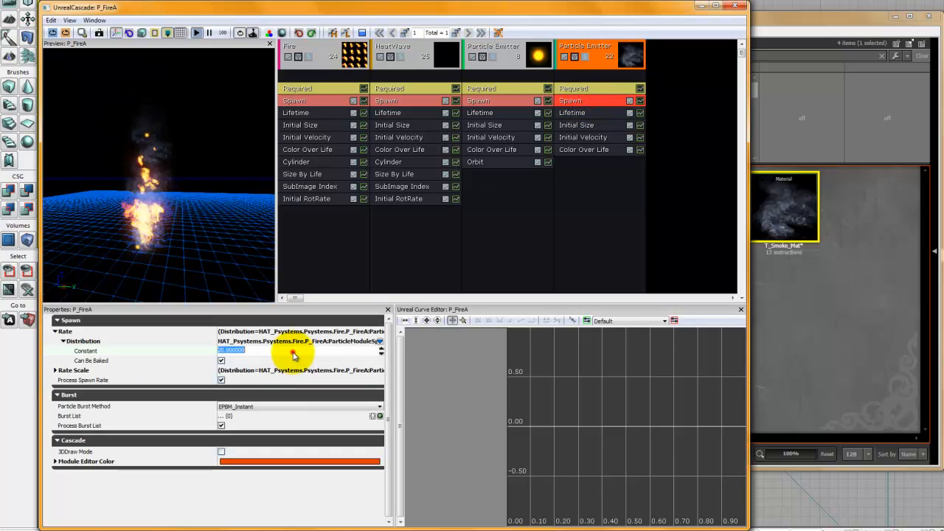
pyautogui.write('15')
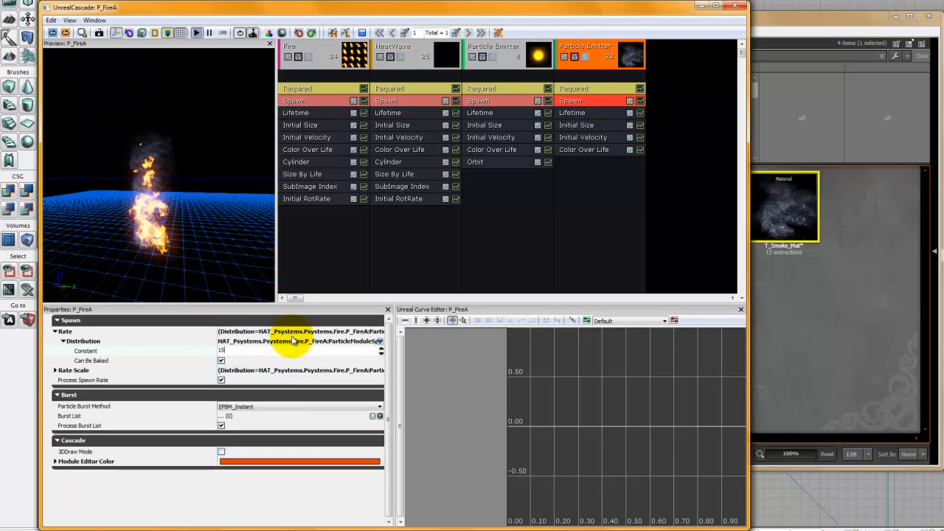
# Set the minimum of the smoke emitter's Lifetime distribution to 0.25
pyautogui.press('Return')
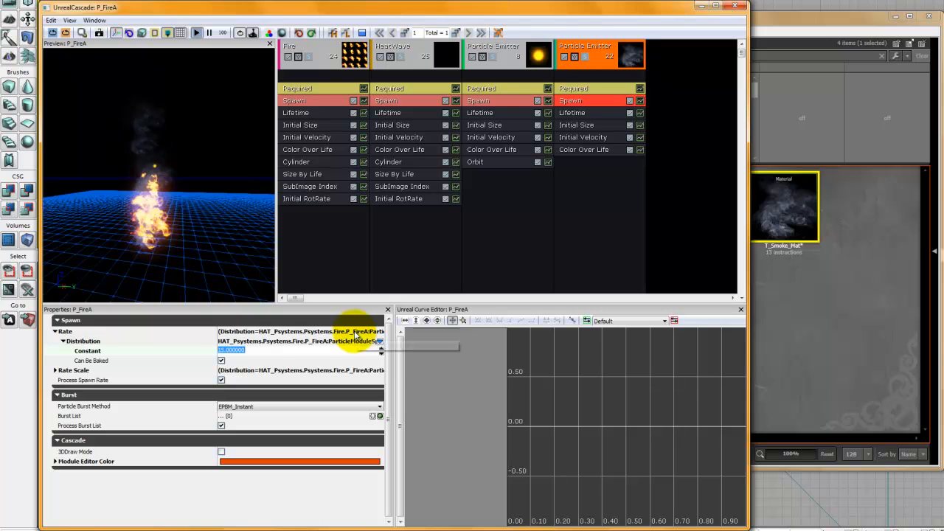
pyautogui.click(578, 115)
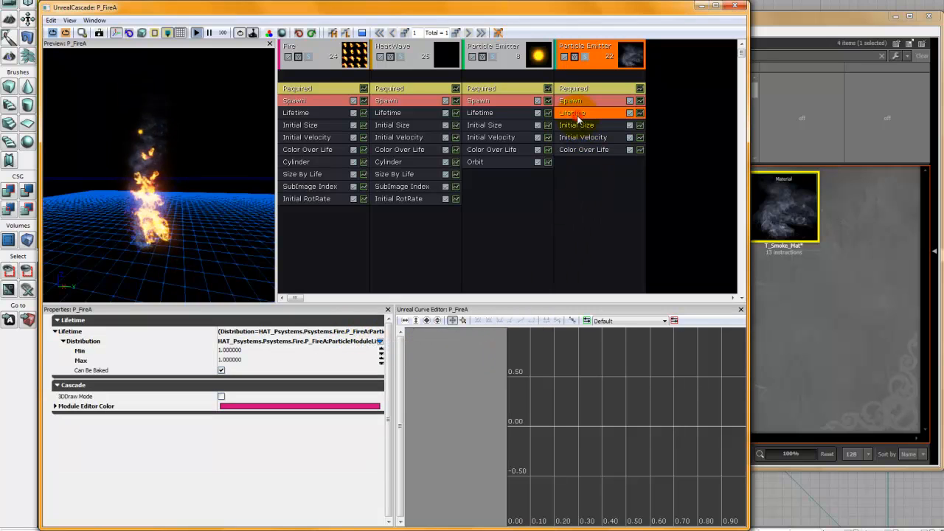
pyautogui.click(246, 352)
pyautogui.write('.2')
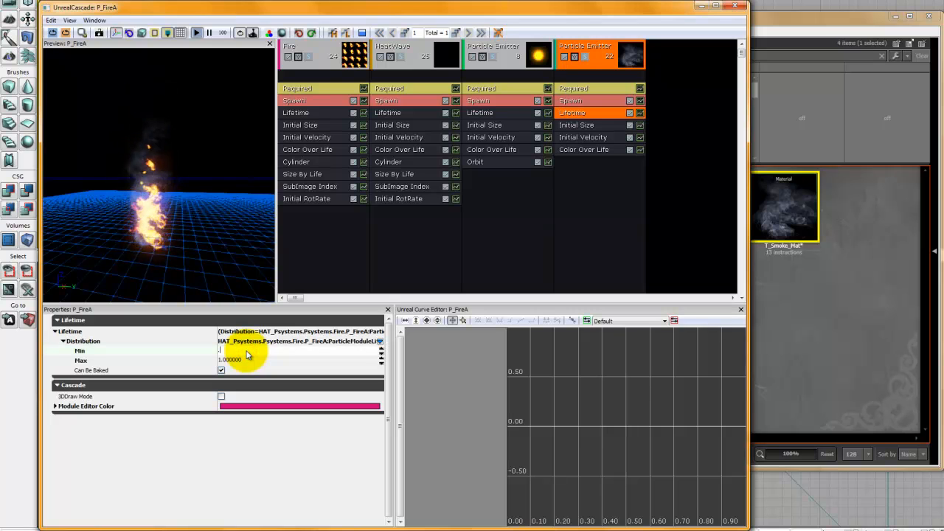
pyautogui.write('50000')
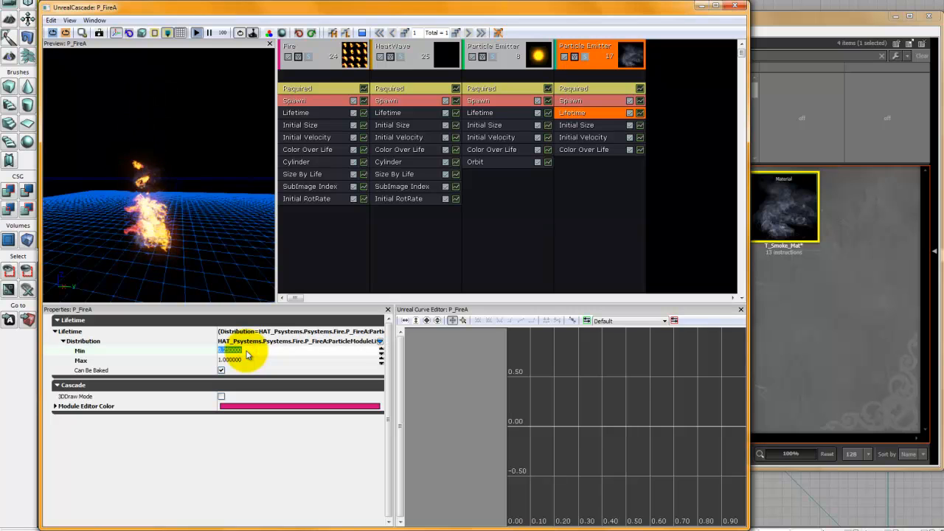
# Try a maximum lifetime of 4.5 for the smoke emitter and inspect the smoke column in the preview
pyautogui.click(247, 361)
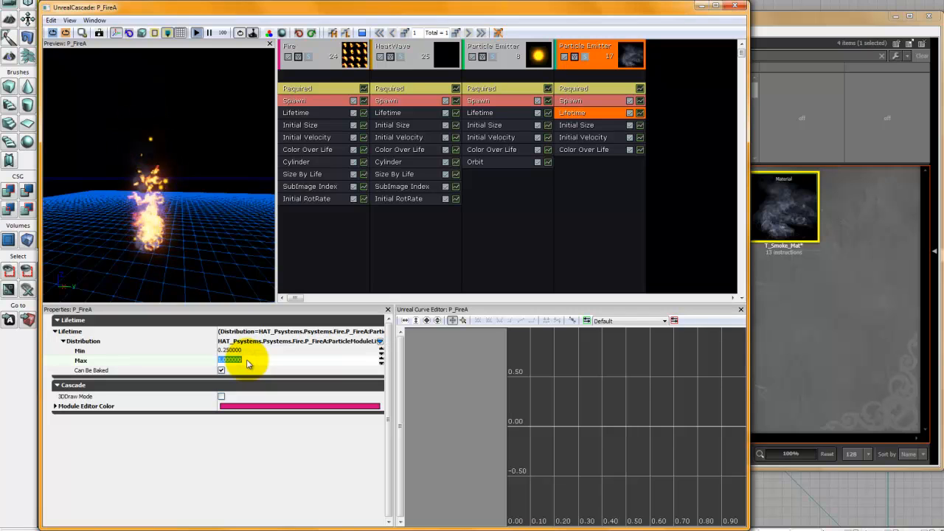
pyautogui.write('.5')
pyautogui.press('Return')
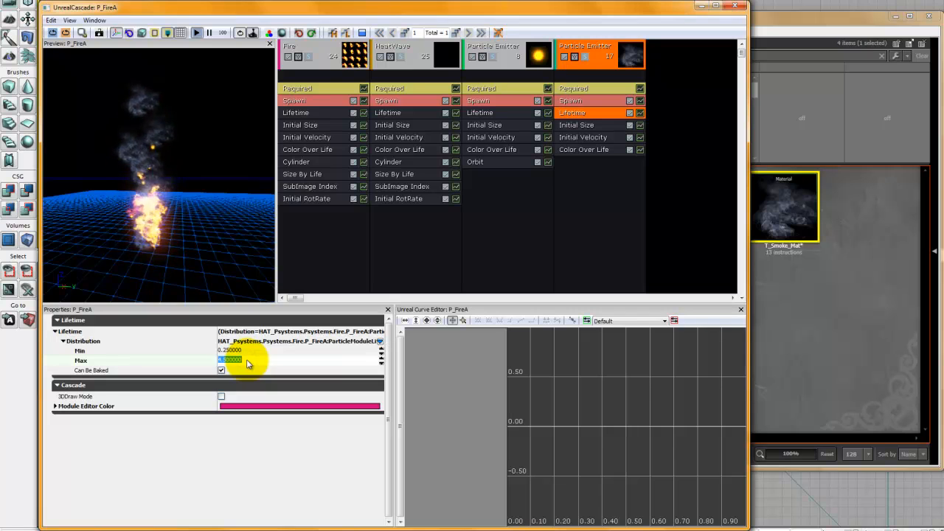
pyautogui.moveTo(189, 212); pyautogui.dragTo(148, 148)
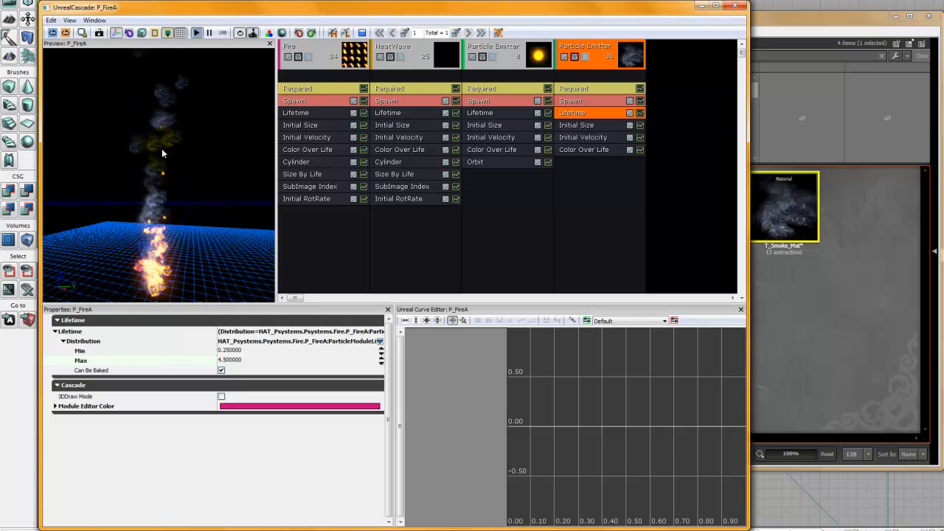
pyautogui.moveTo(157, 153); pyautogui.dragTo(196, 175, button='right')
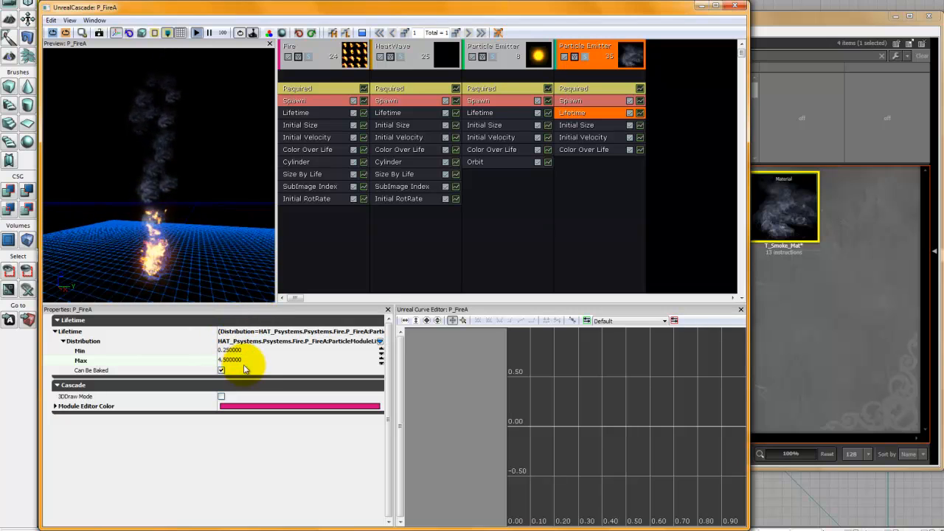
# Set the maximum of the smoke emitter's Lifetime distribution to 3
pyautogui.click(244, 360)
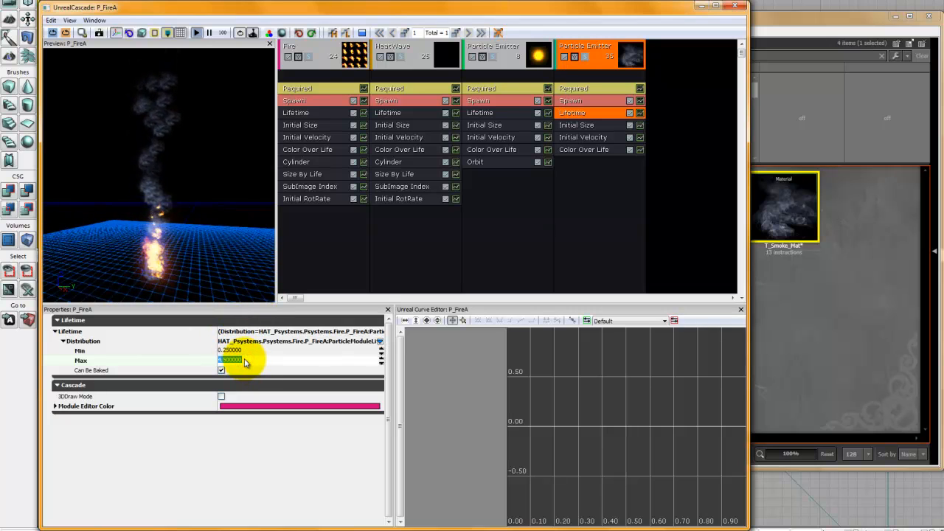
pyautogui.write('1')
pyautogui.press('Return')
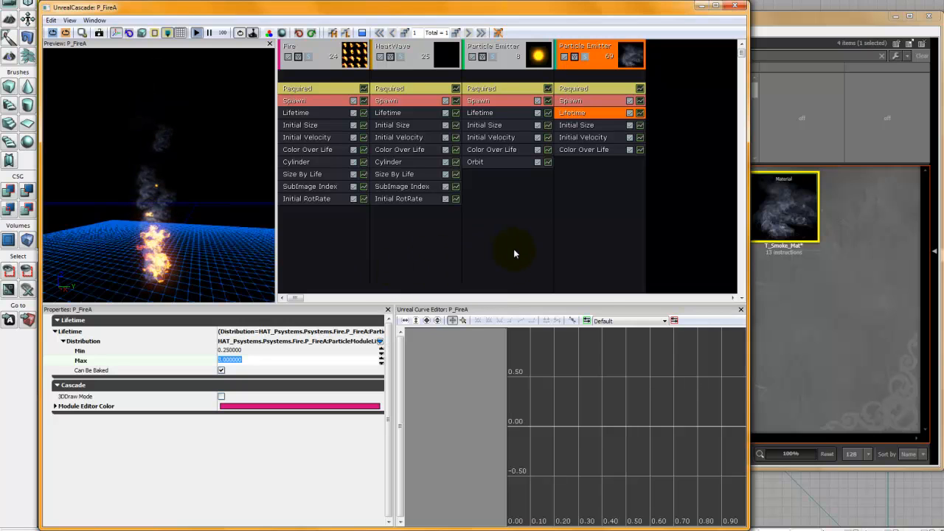
# Add a Size By Life module to the smoke emitter and open its properties
pyautogui.rightClick(586, 193)
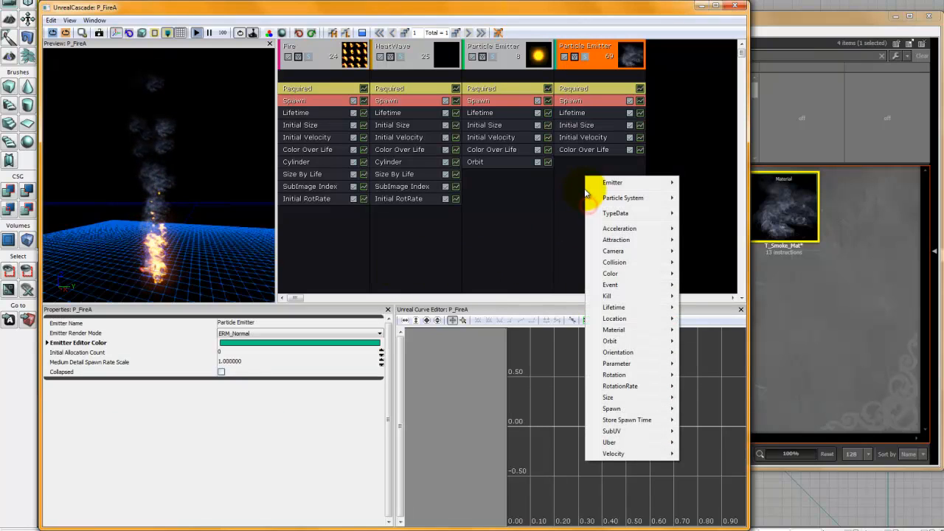
pyautogui.moveTo(652, 399)
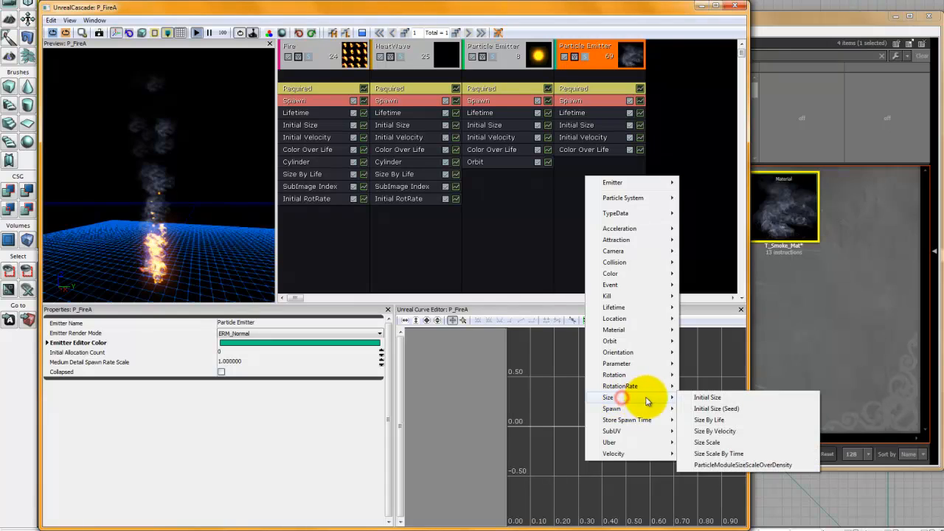
pyautogui.click(709, 420)
pyautogui.click(585, 163)
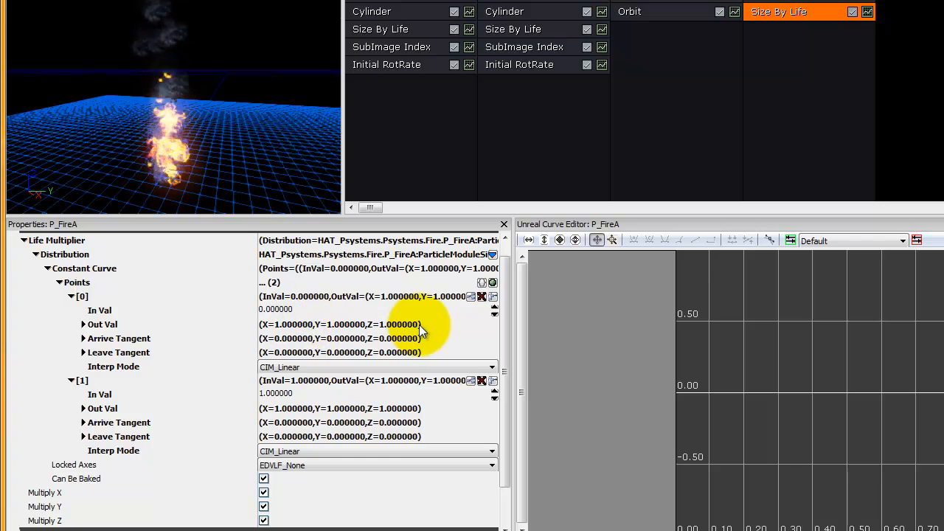
# Set the X, Y and Z Out Val of point [0] in the Life Multiplier curve to 0
pyautogui.click(83, 325)
pyautogui.click(279, 337)
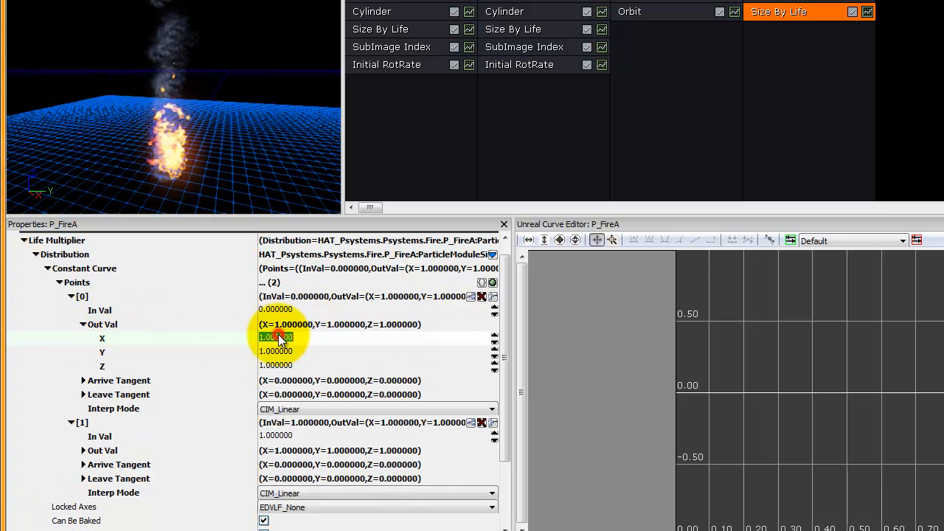
pyautogui.write('0')
pyautogui.press('Tab')
pyautogui.write('0')
pyautogui.press('Tab')
pyautogui.write('0')
pyautogui.press('Return')
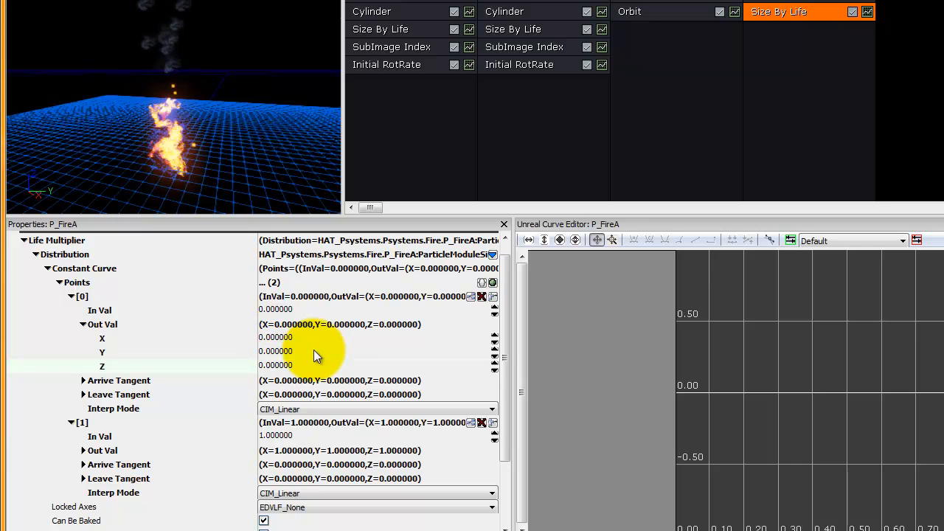
pyautogui.click(79, 325)
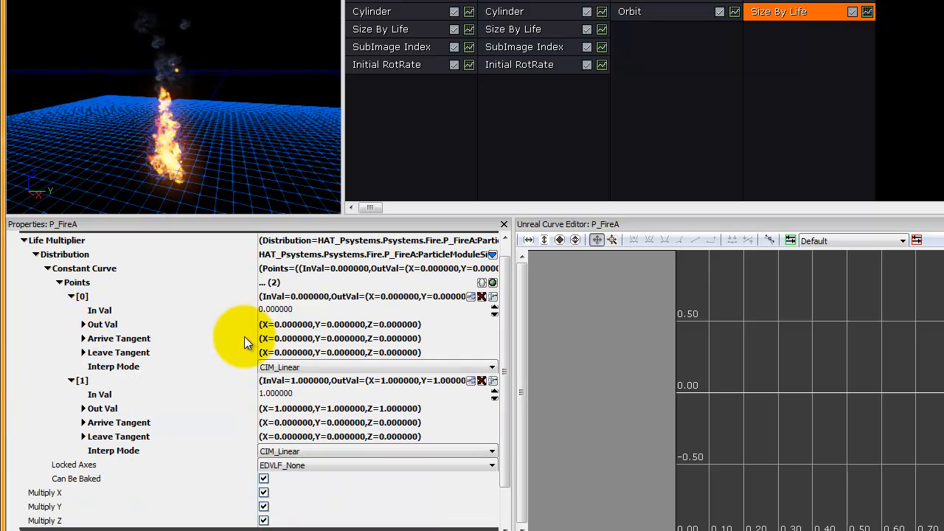
# Set the In Val of point [1] in the Life Multiplier curve to 0.35
pyautogui.click(316, 393)
pyautogui.write('.')
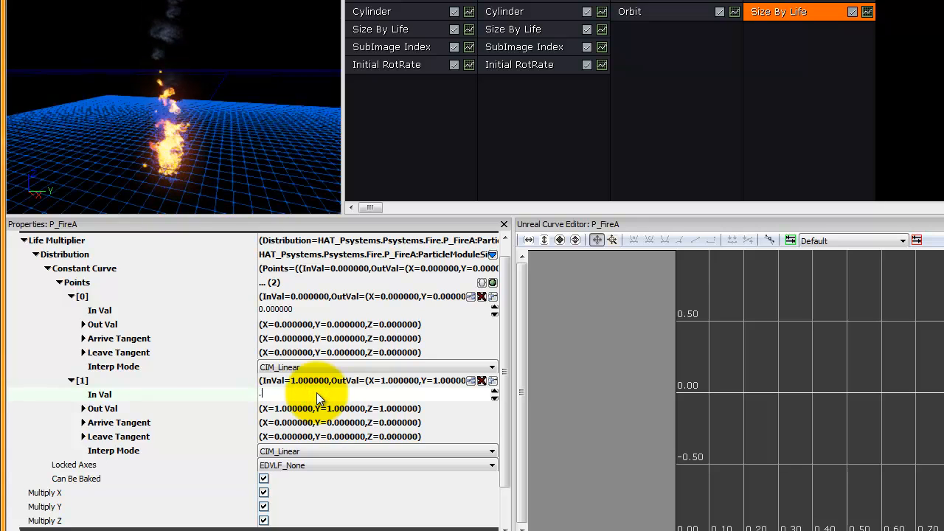
pyautogui.write('35')
pyautogui.press('Return')
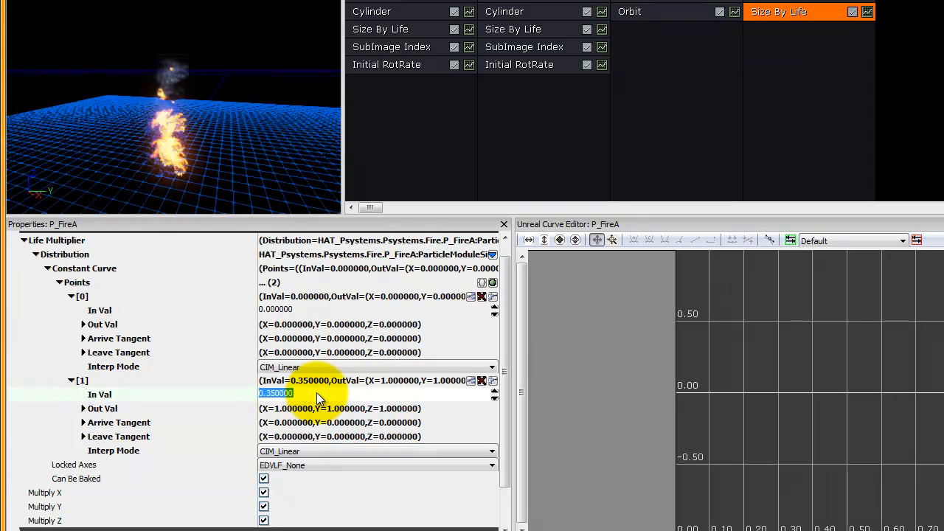
# Set the X, Y and Z Out Val of point [1] to 2.5 and inspect the smoke in the preview
pyautogui.click(84, 409)
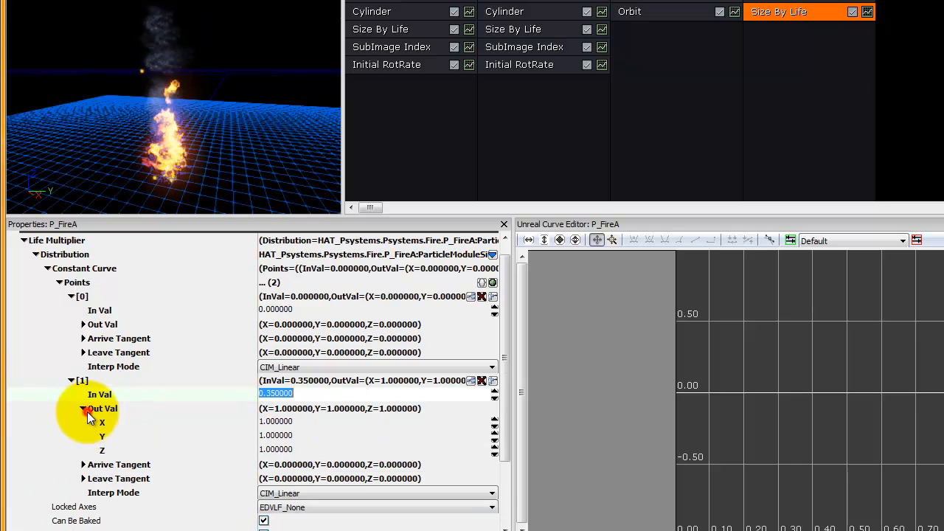
pyautogui.click(277, 422)
pyautogui.write('2.5')
pyautogui.press('Tab')
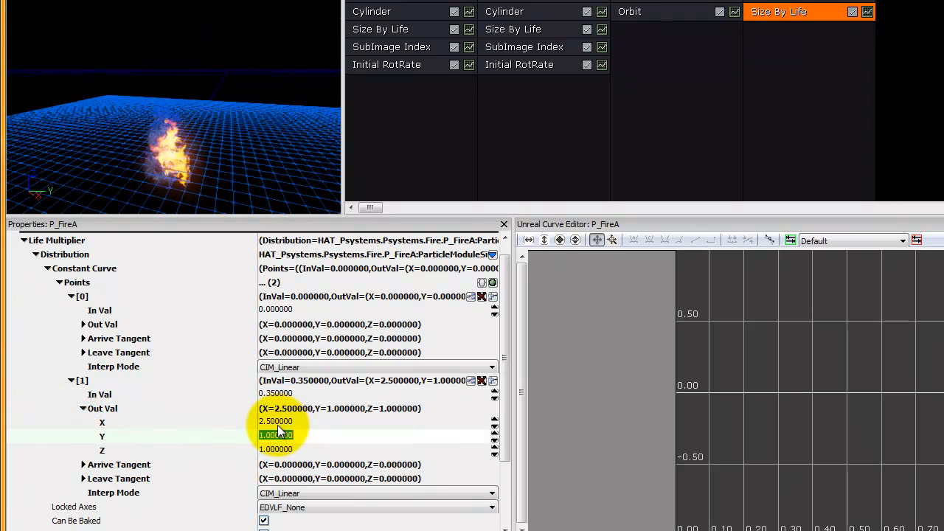
pyautogui.write('2.5')
pyautogui.press('Tab')
pyautogui.write('2.5')
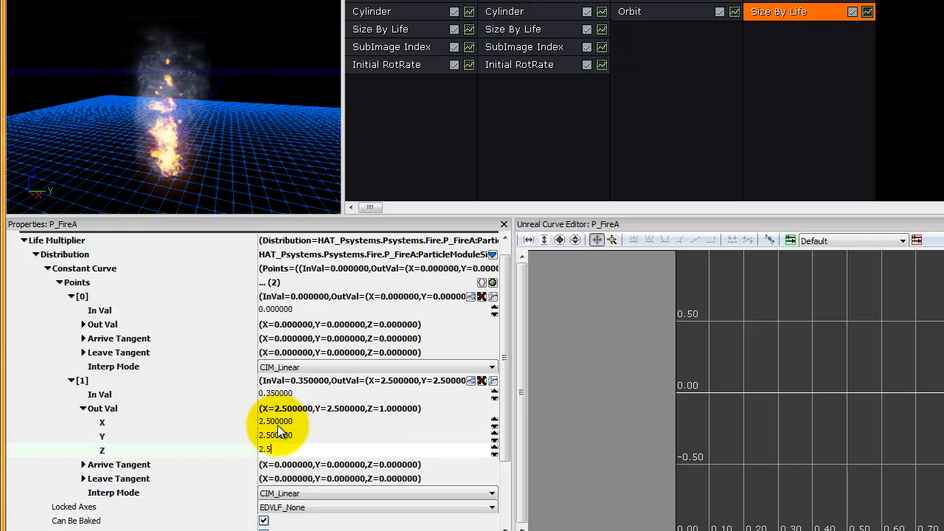
pyautogui.press('Return')
pyautogui.click(229, 79)
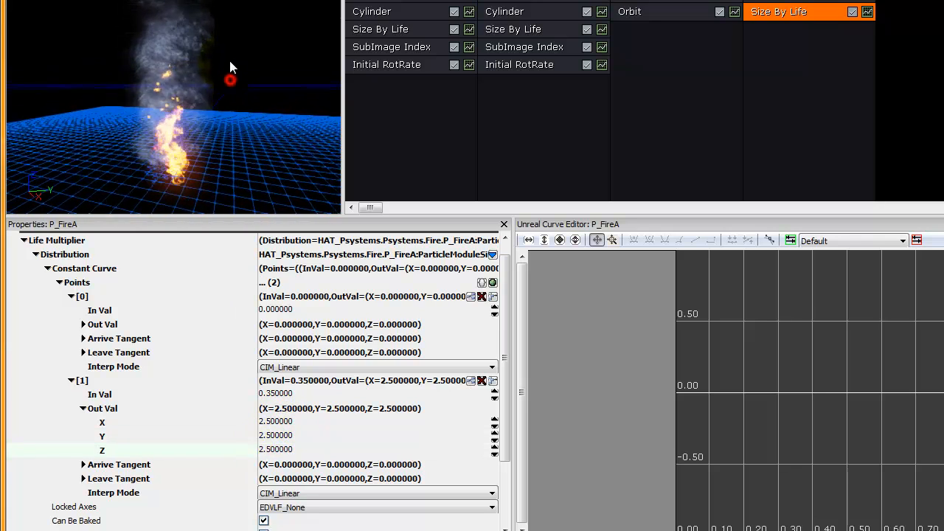
pyautogui.moveTo(229, 62); pyautogui.dragTo(249, 45)
pyautogui.moveTo(211, 113); pyautogui.dragTo(211, 111)
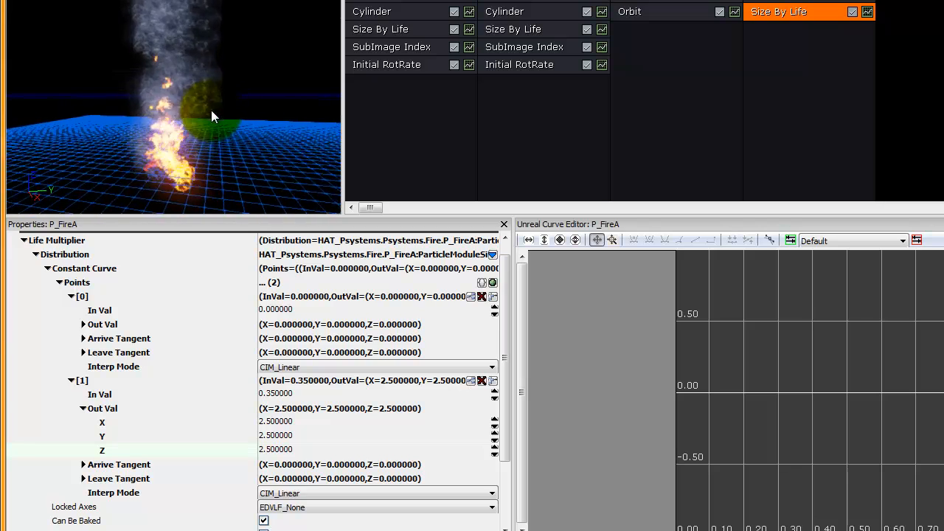
# Add a third point to the Life Multiplier curve and set its In Val to 1
pyautogui.moveTo(503, 384); pyautogui.dragTo(507, 450)
pyautogui.click(493, 298)
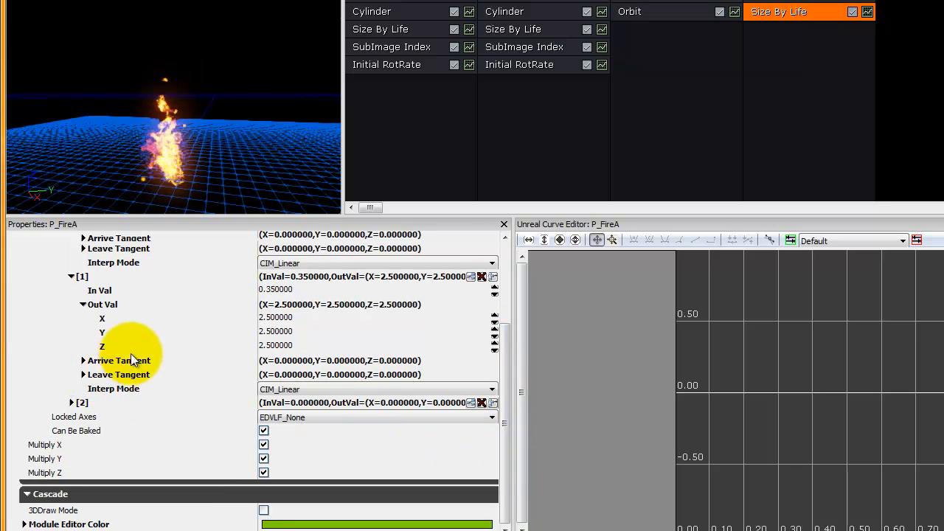
pyautogui.click(72, 402)
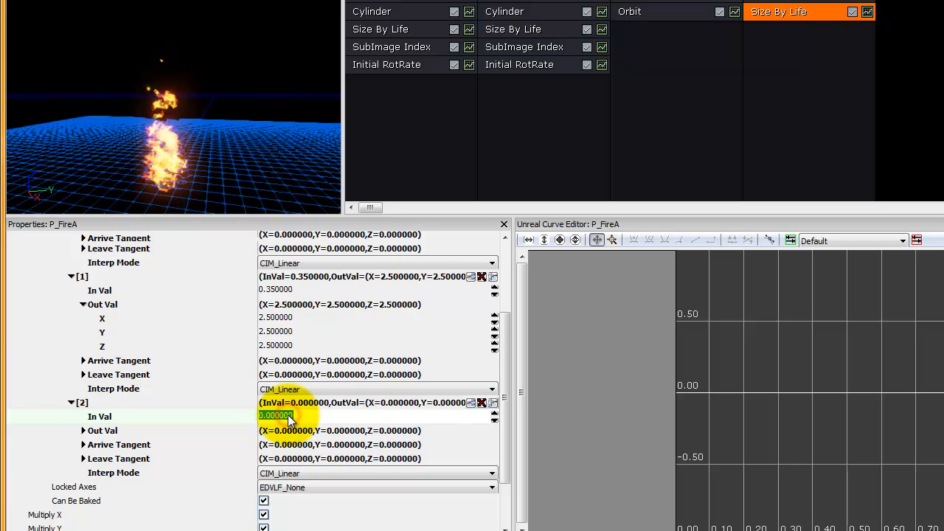
pyautogui.write('1')
pyautogui.press('Return')
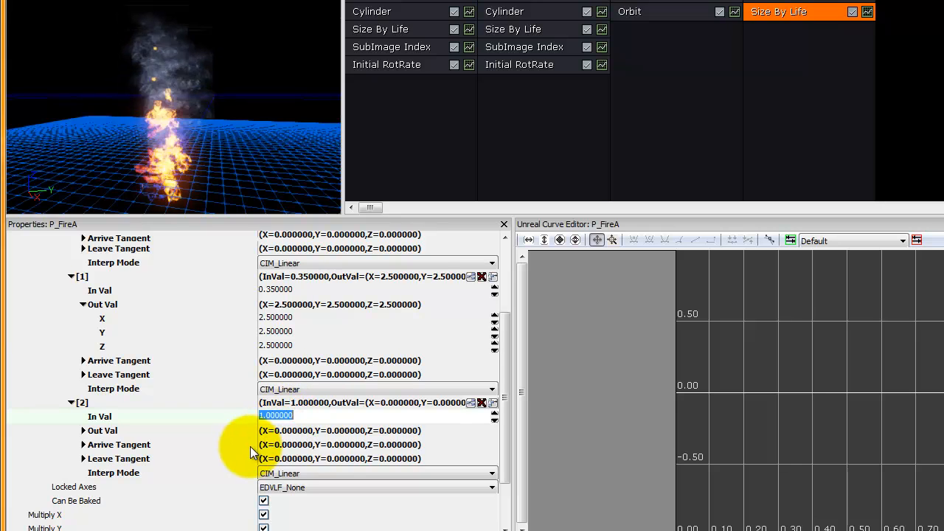
# Set the X, Y and Z Out Val of point [2] to 8 and review the curve's points
pyautogui.click(82, 430)
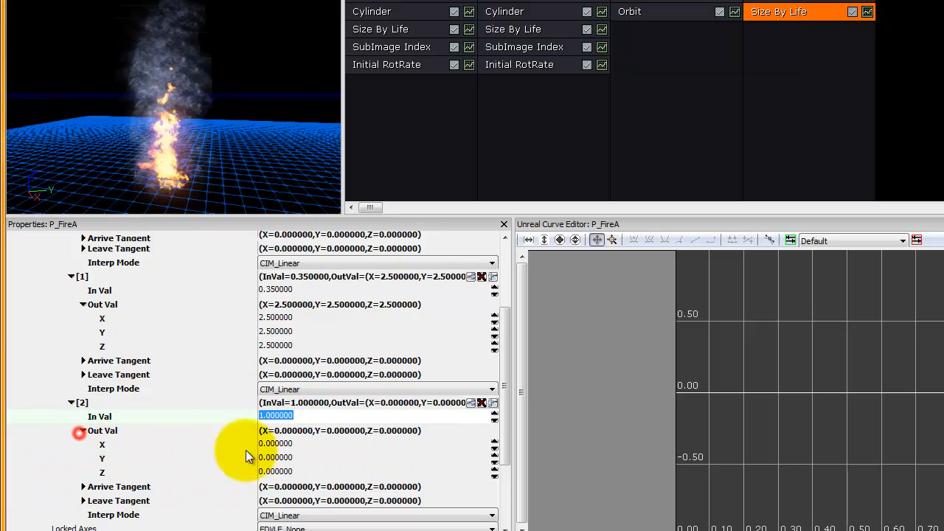
pyautogui.click(311, 443)
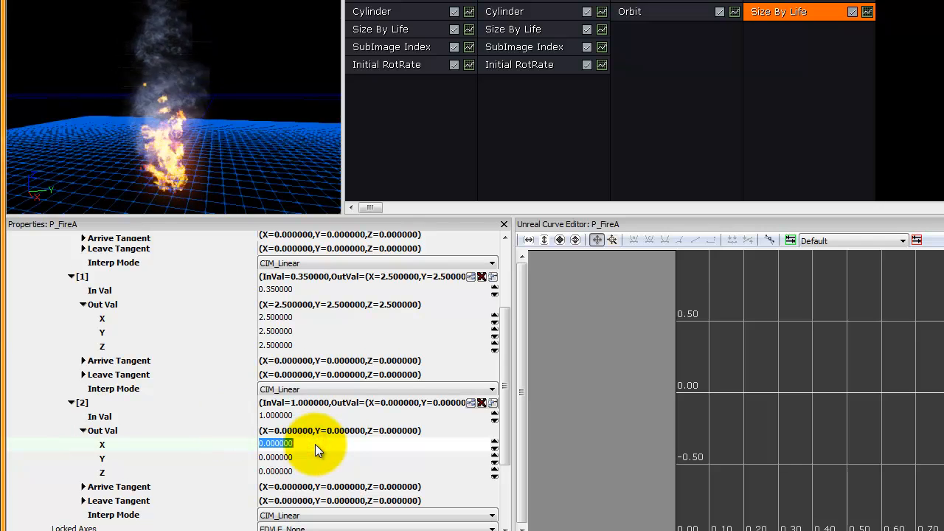
pyautogui.write('8')
pyautogui.press('Tab')
pyautogui.write('8')
pyautogui.press('Tab')
pyautogui.write('8')
pyautogui.press('Return')
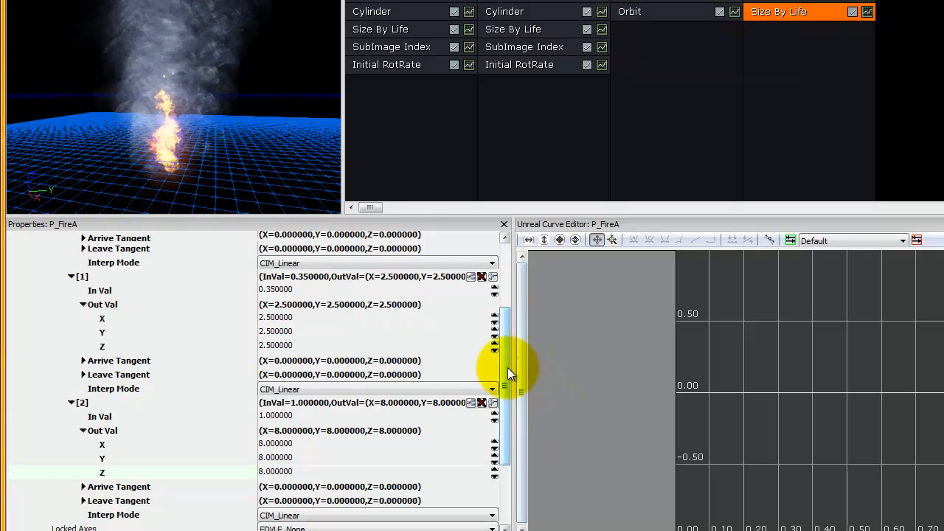
pyautogui.moveTo(507, 367); pyautogui.dragTo(505, 348)
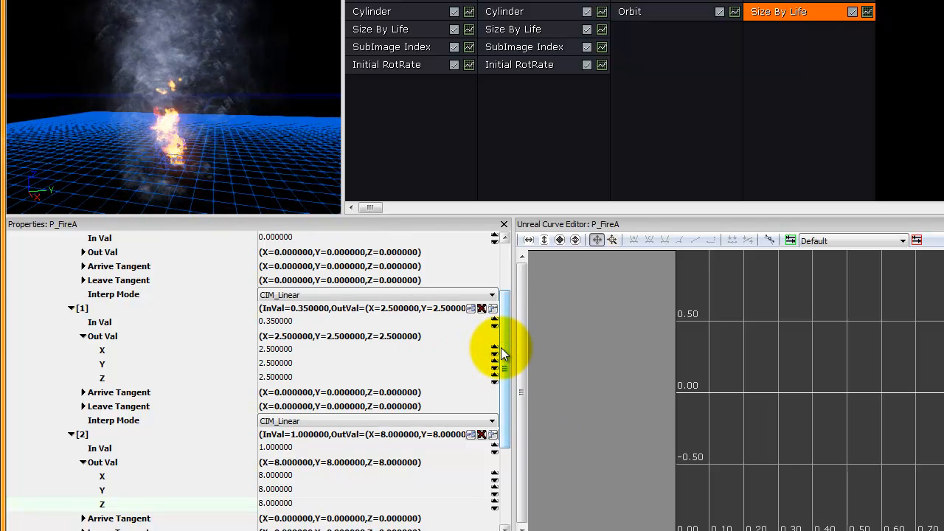
pyautogui.moveTo(501, 351)
pyautogui.mouseDown()
pyautogui.moveTo(492, 309)
pyautogui.moveTo(506, 315)
pyautogui.moveTo(504, 337)
pyautogui.mouseUp()
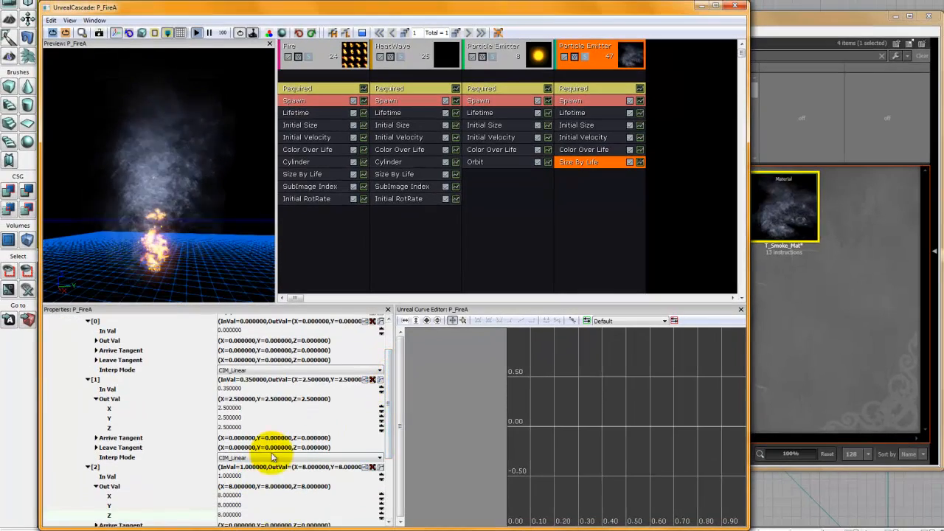
pyautogui.scroll(-1, 273, 458)
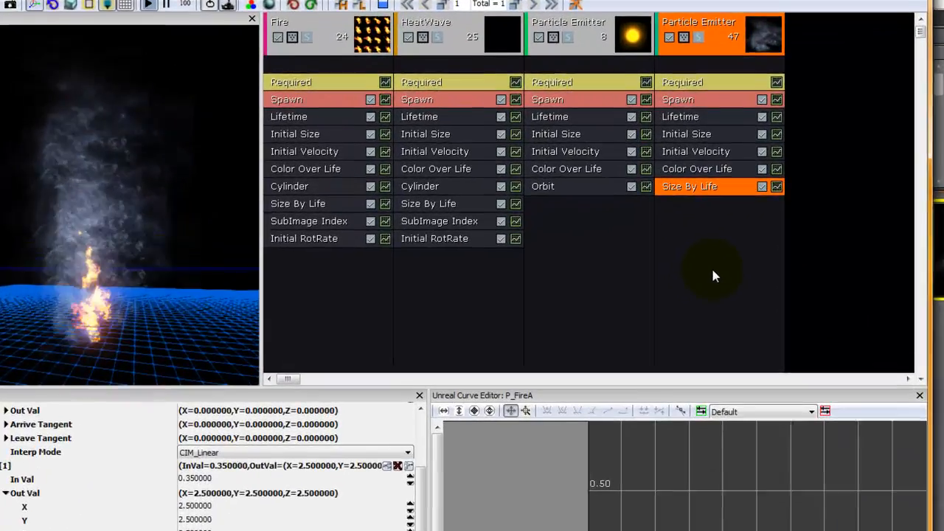
# Add an Initial Rotation module to the smoke emitter
pyautogui.click(593, 219)
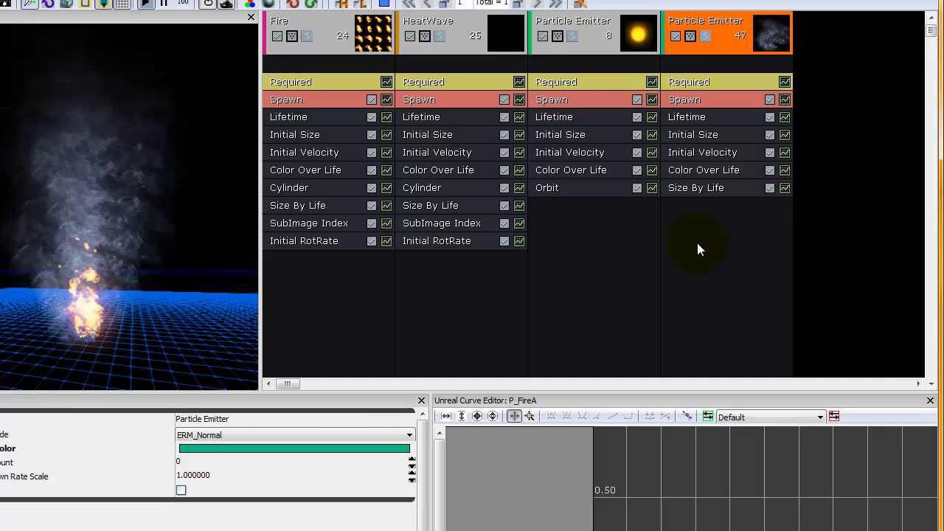
pyautogui.rightClick(697, 244)
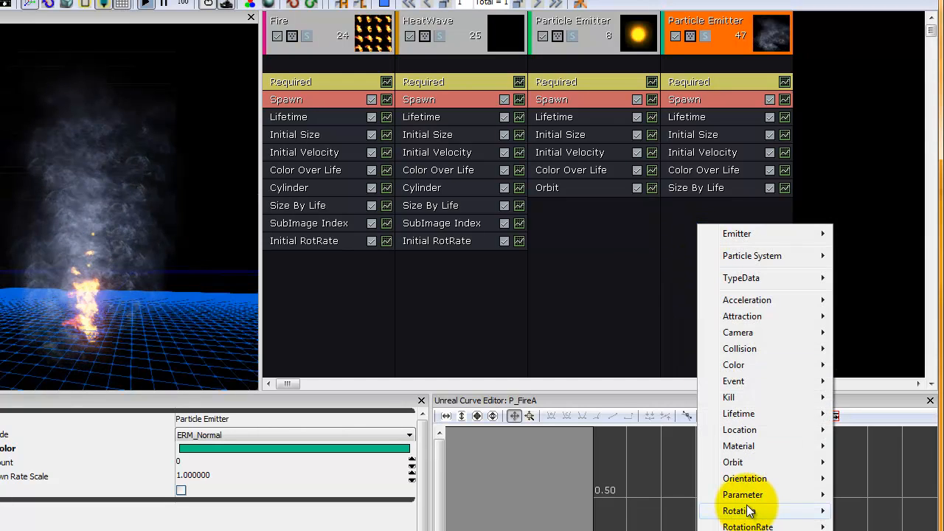
pyautogui.moveTo(749, 511)
pyautogui.click(910, 513)
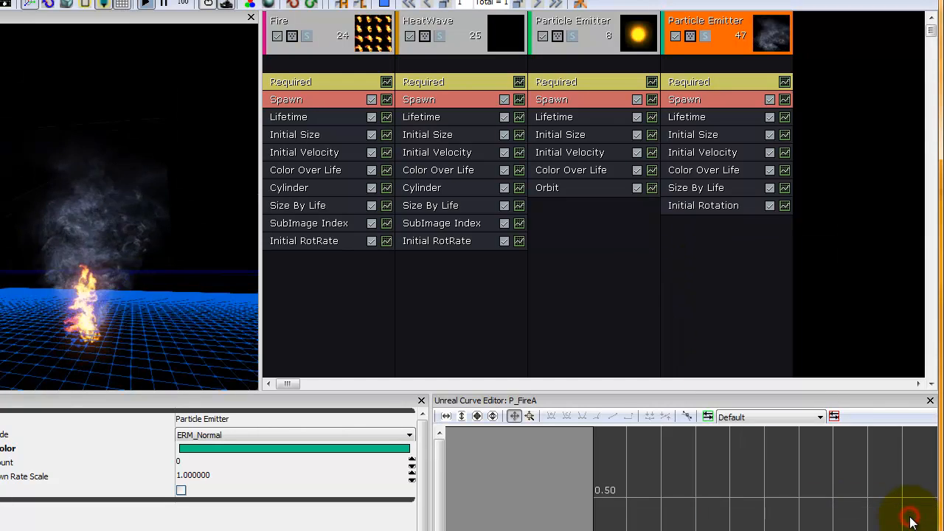
# Set the smoke emitter's Initial Rotation range to a minimum of -0.2 and a maximum of 0.2
pyautogui.click(705, 208)
pyautogui.click(194, 461)
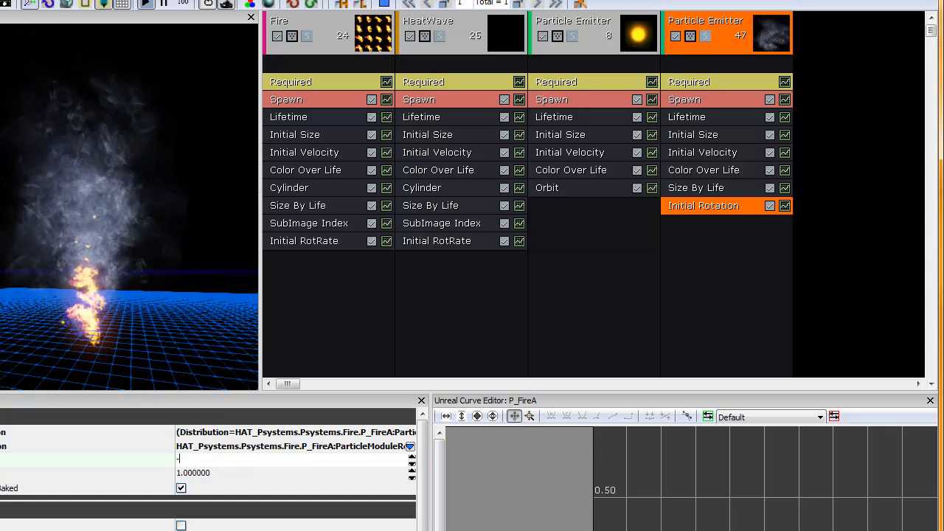
pyautogui.press('Tab')
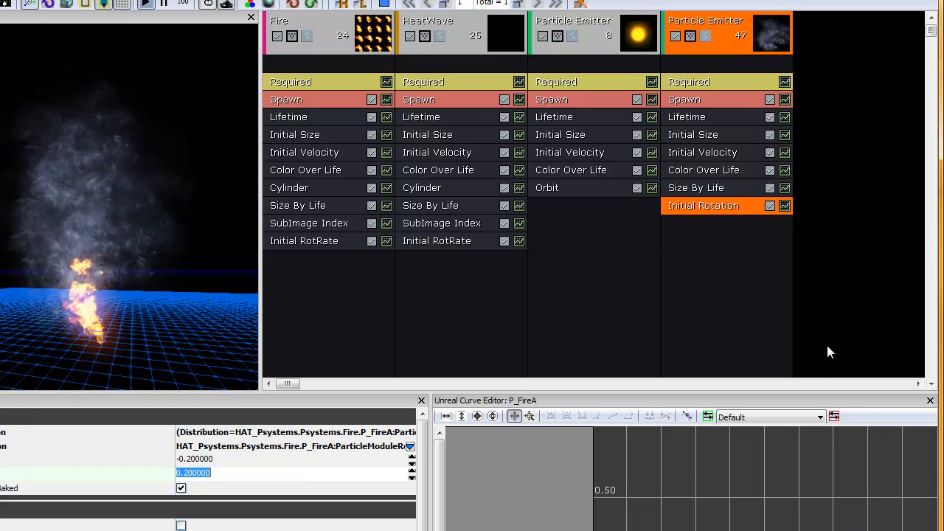
# Add an Initial Color module to the smoke emitter and show its properties
pyautogui.rightClick(708, 272)
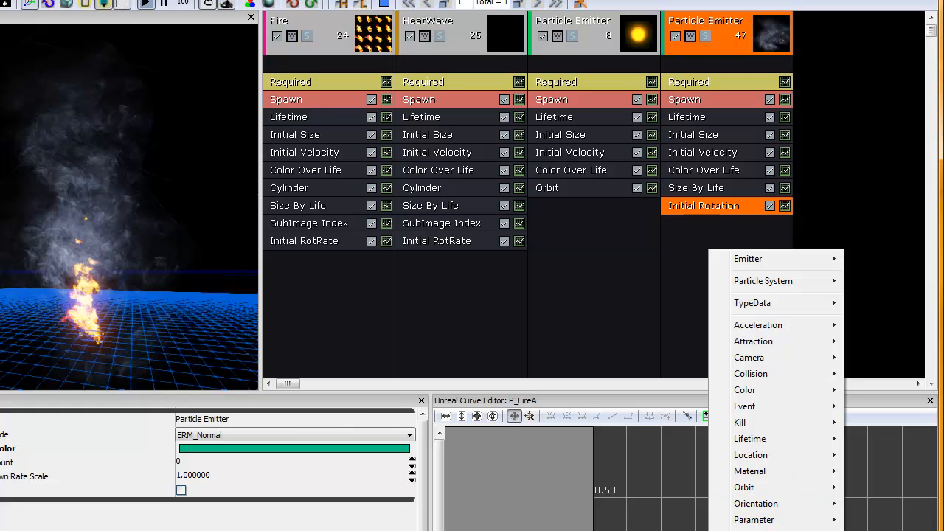
pyautogui.moveTo(769, 392)
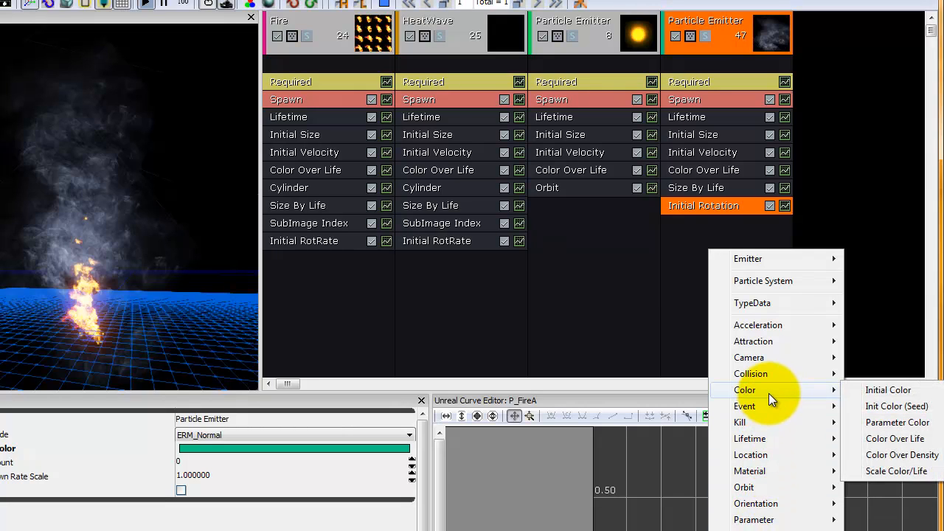
pyautogui.click(905, 389)
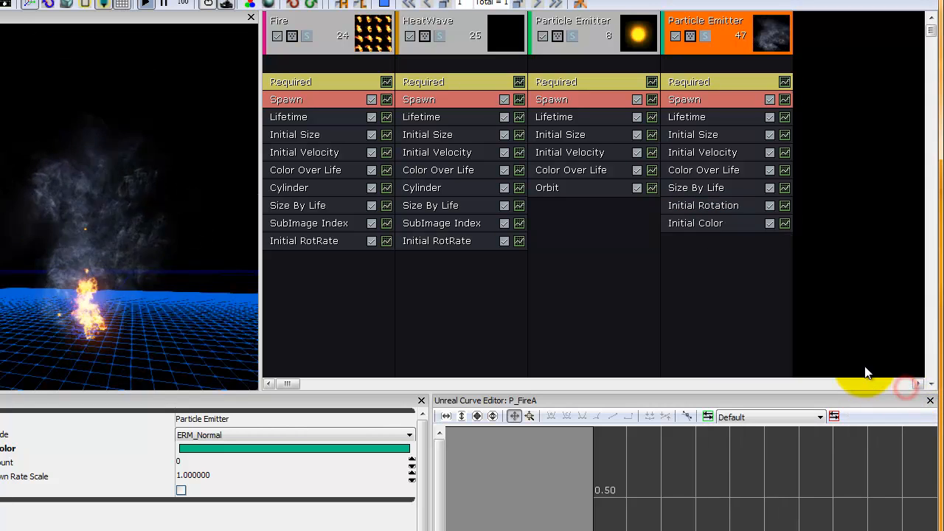
pyautogui.click(697, 226)
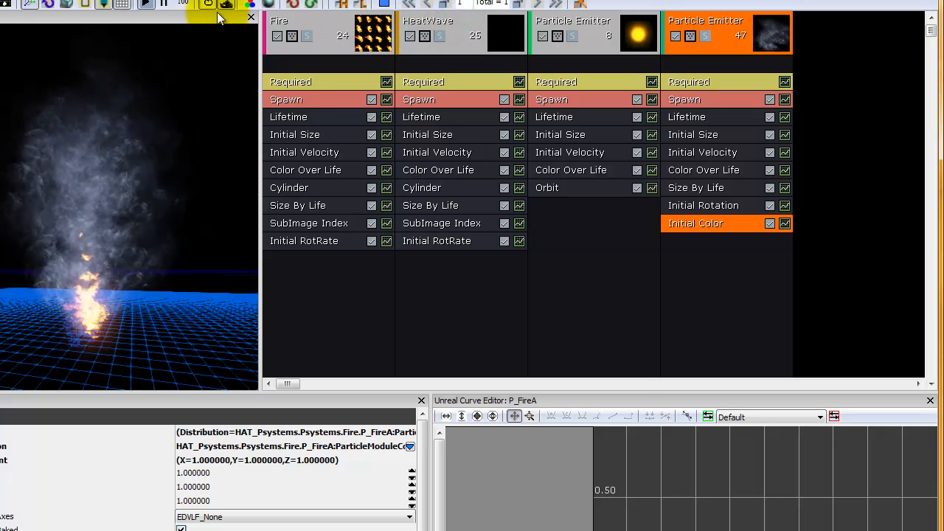
# Change the preview background to a grey with brightness 0.25 and inspect the smoke from different angles
pyautogui.click(250, 4)
pyautogui.moveTo(501, 376); pyautogui.dragTo(542, 372)
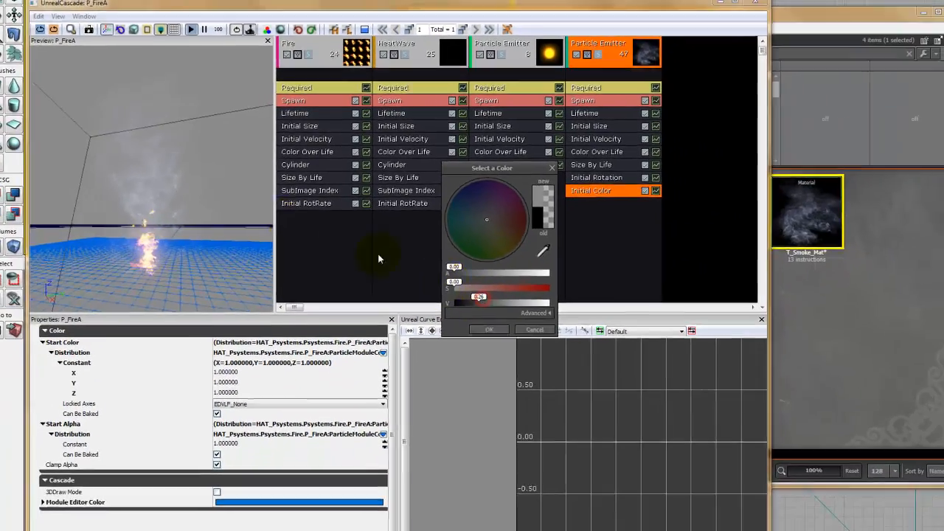
pyautogui.moveTo(145, 189); pyautogui.dragTo(166, 146, button='right')
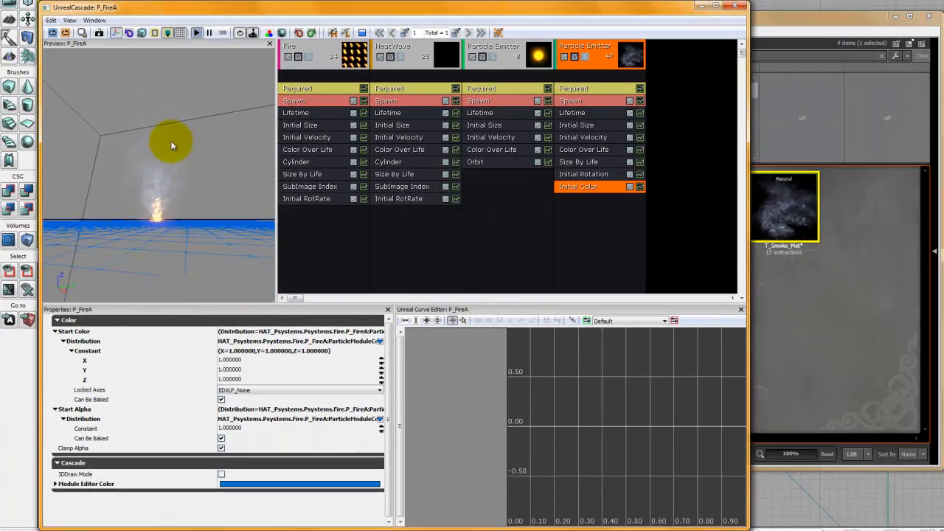
pyautogui.moveTo(167, 140); pyautogui.dragTo(157, 165)
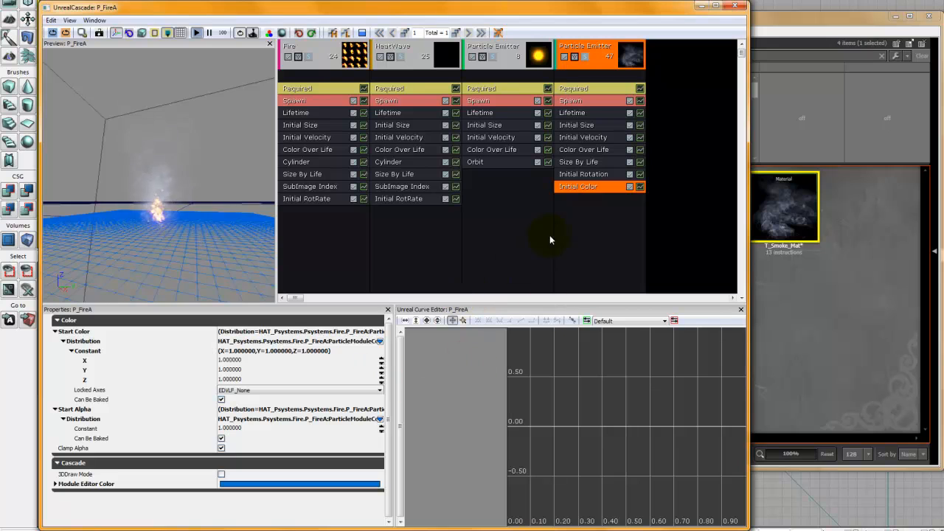
# Set the preview background colour back to black
pyautogui.click(268, 34)
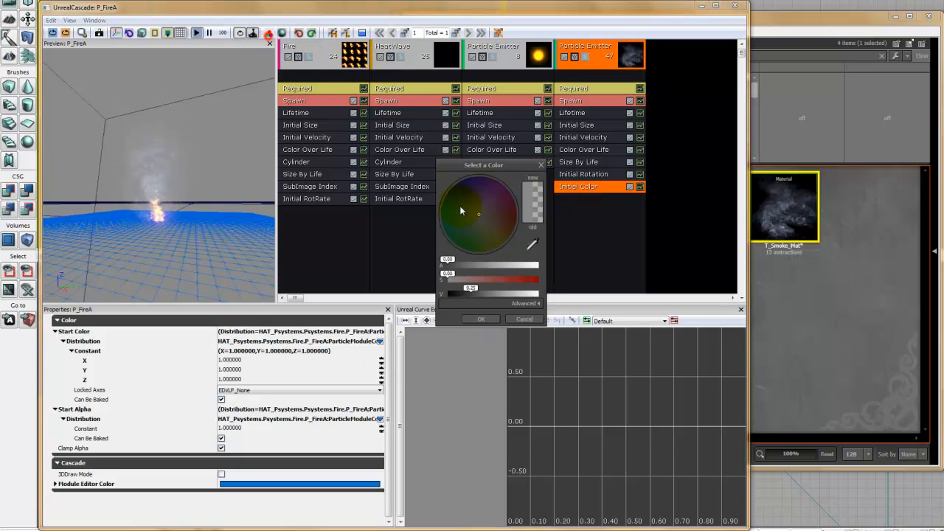
pyautogui.moveTo(469, 289); pyautogui.dragTo(448, 291)
pyautogui.click(480, 318)
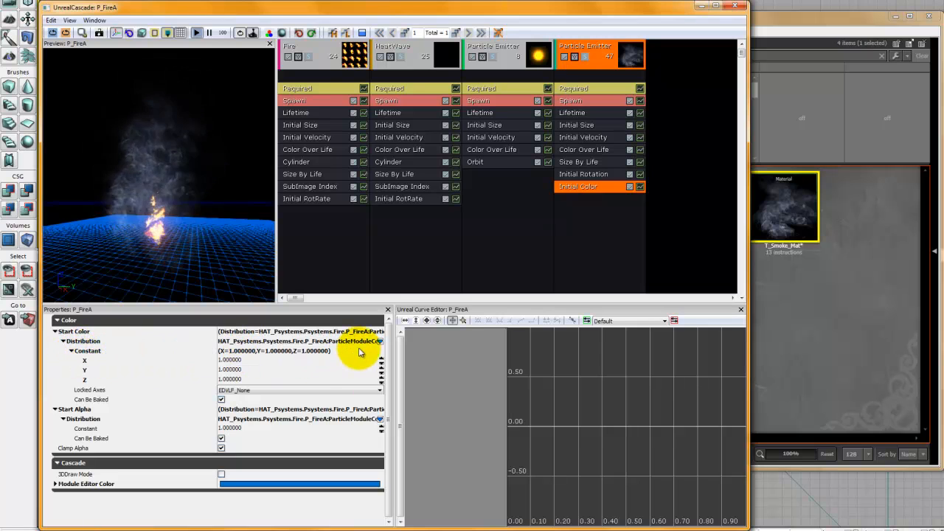
# Change the Start Color distribution to DistributionVectorConstantCurve and add two points to its Constant Curve
pyautogui.click(380, 342)
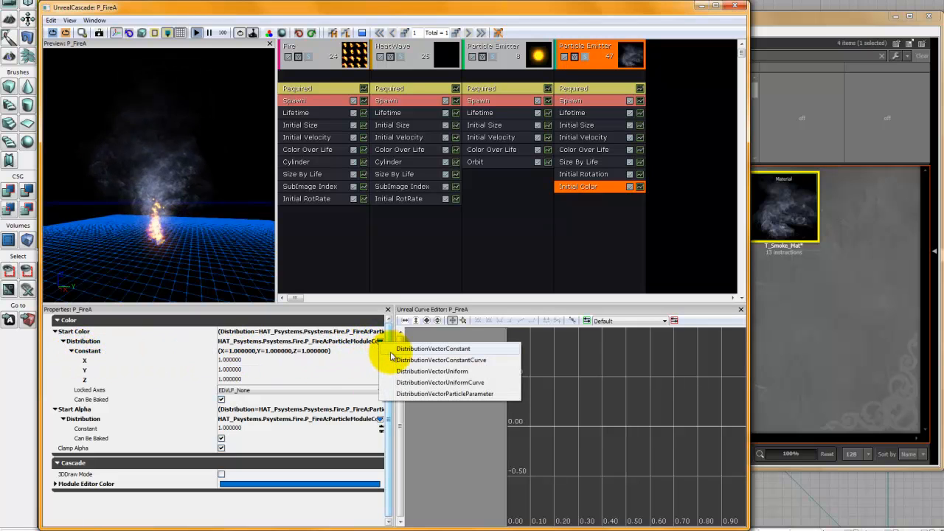
pyautogui.click(432, 350)
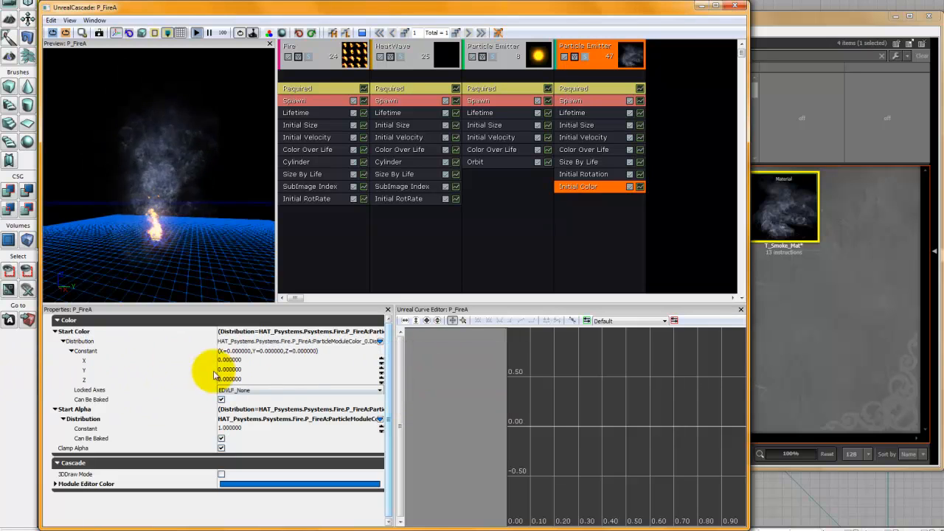
pyautogui.click(380, 342)
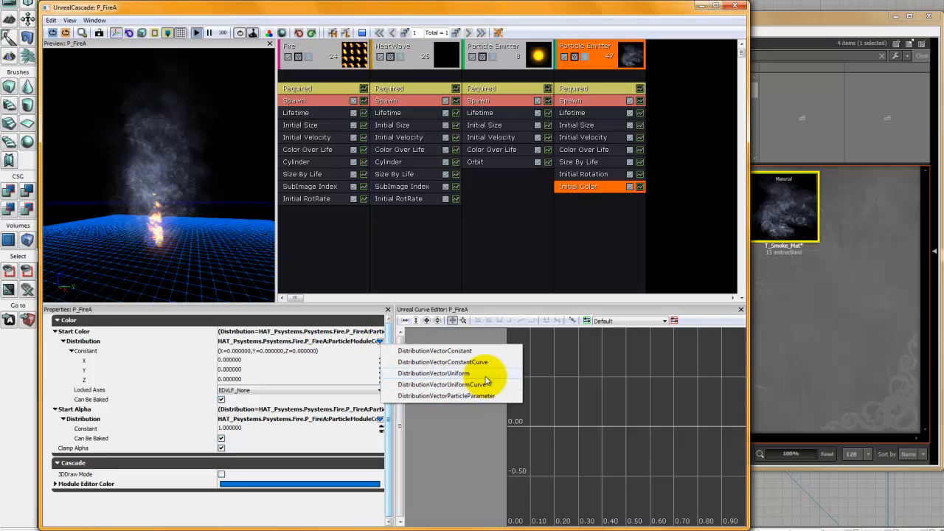
pyautogui.click(468, 362)
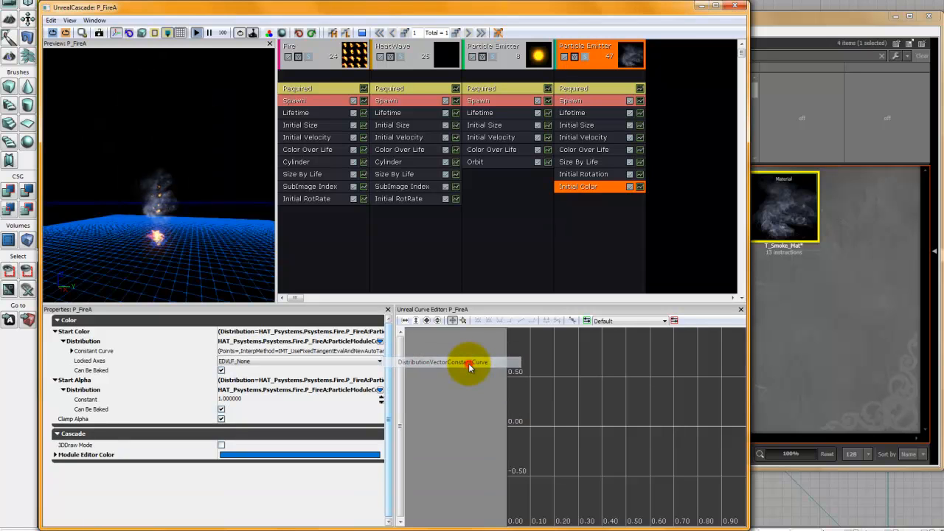
pyautogui.click(73, 351)
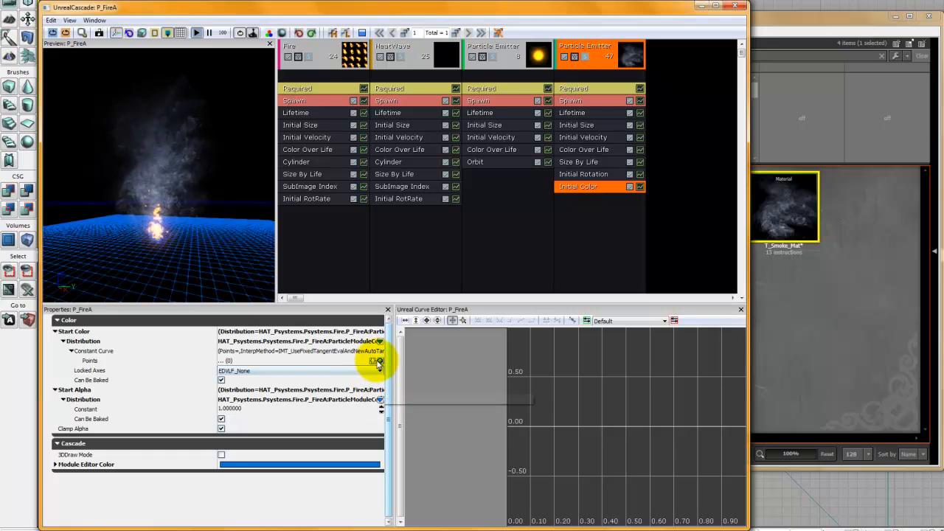
pyautogui.click(380, 361)
pyautogui.click(381, 362)
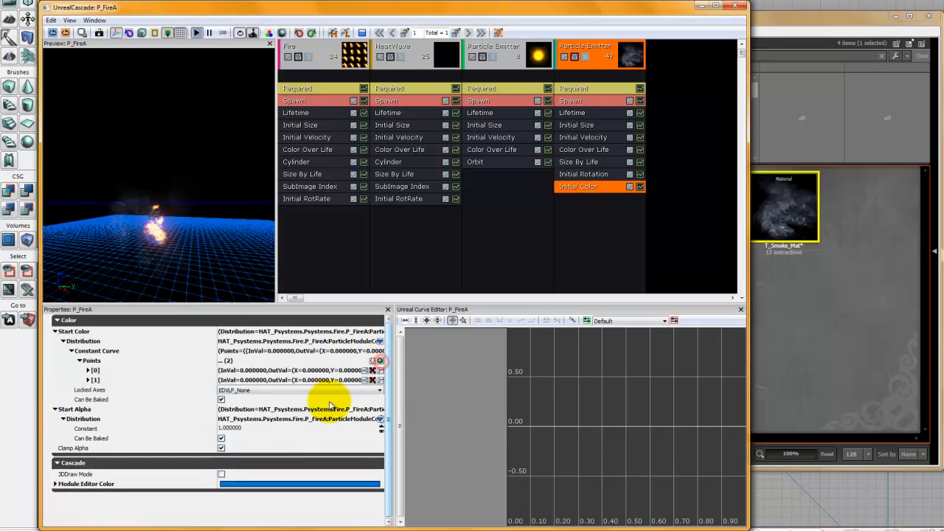
# Check point [0] of the Start Color curve and set the In Val of point [1] to 1
pyautogui.click(87, 371)
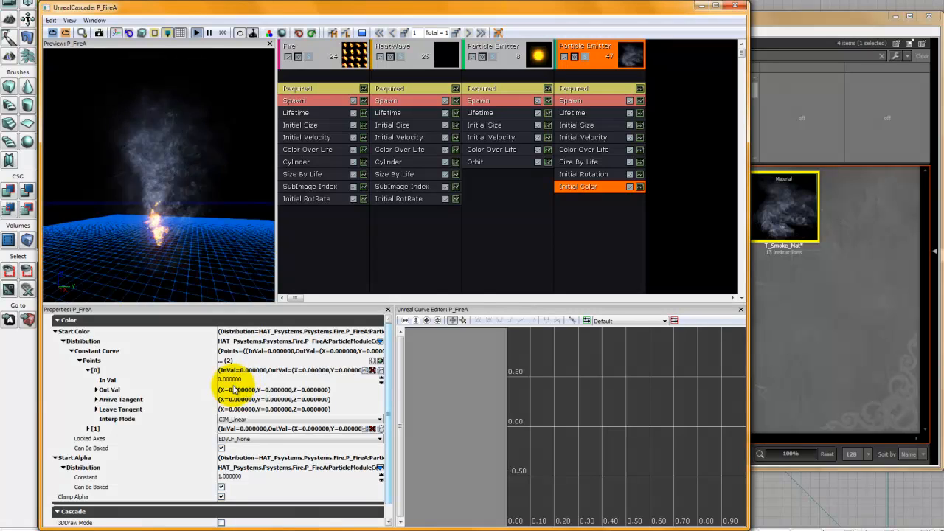
pyautogui.click(87, 371)
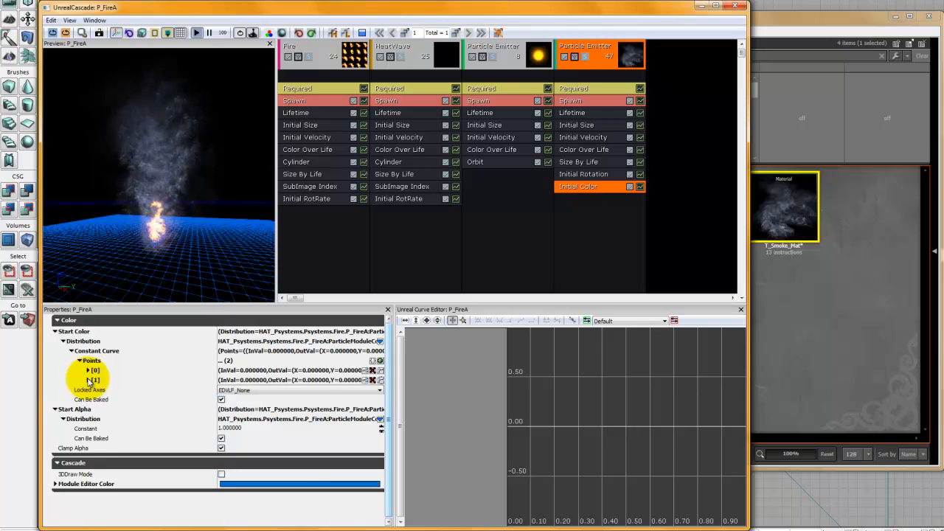
pyautogui.click(88, 380)
pyautogui.click(235, 390)
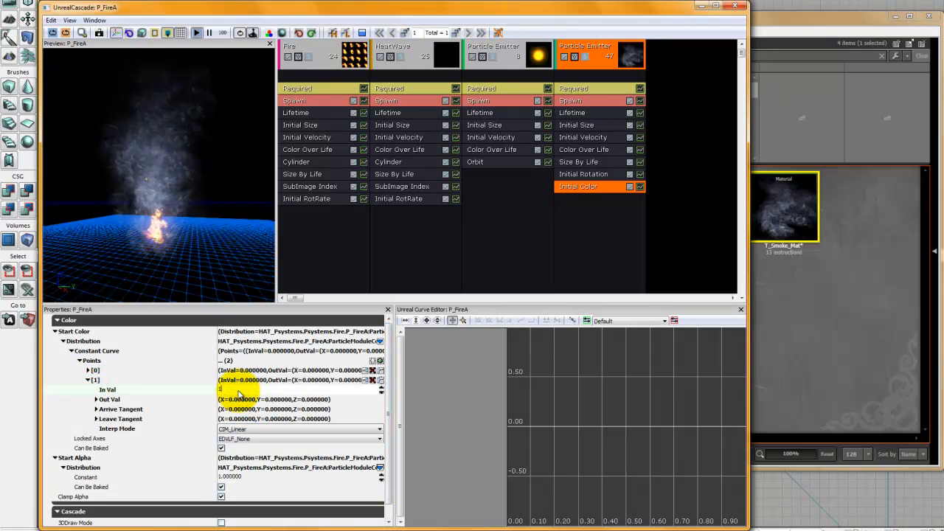
# Set the X, Y and Z Out Val of the Start Color curve's point [1] to 0.5 and review the Start Alpha settings
pyautogui.click(96, 398)
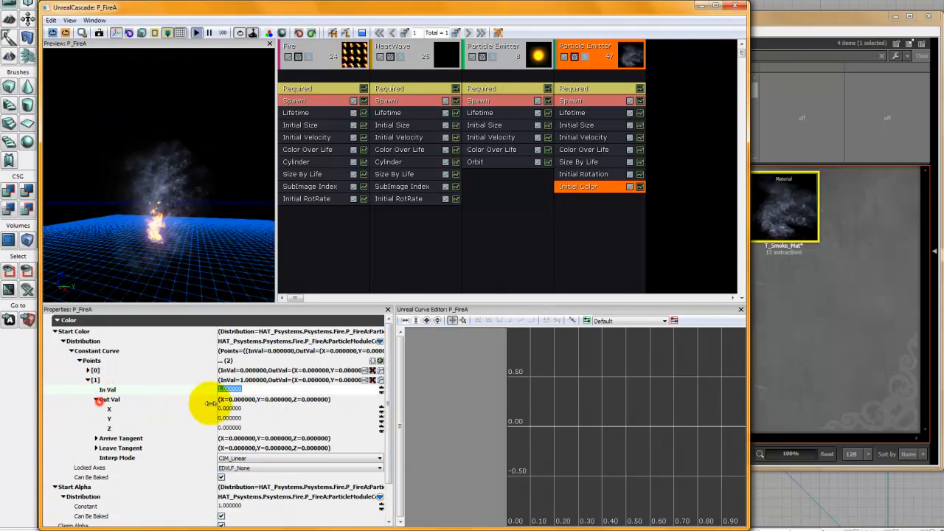
pyautogui.click(230, 408)
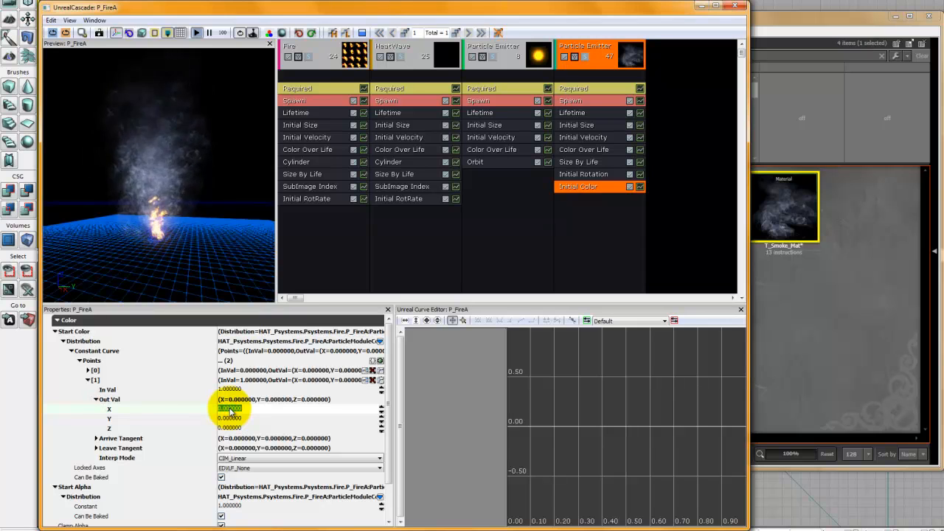
pyautogui.press('Tab')
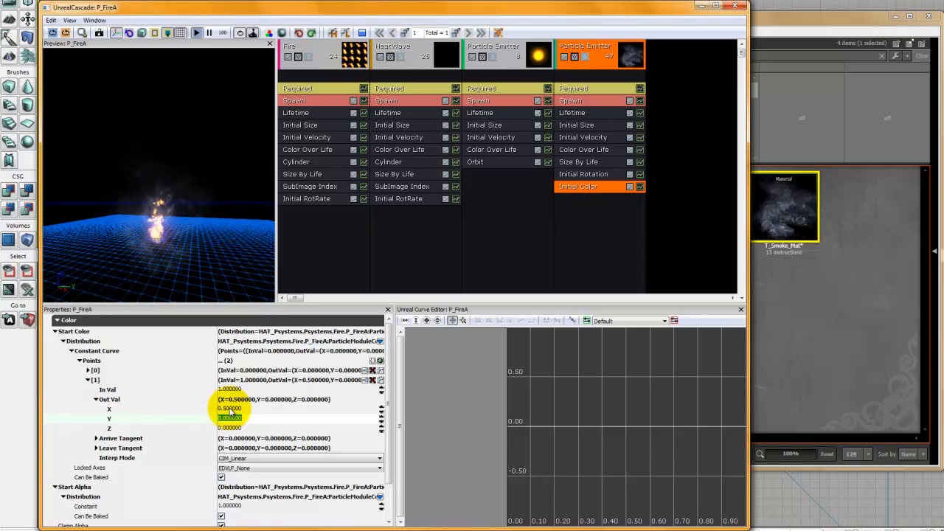
pyautogui.press('Tab')
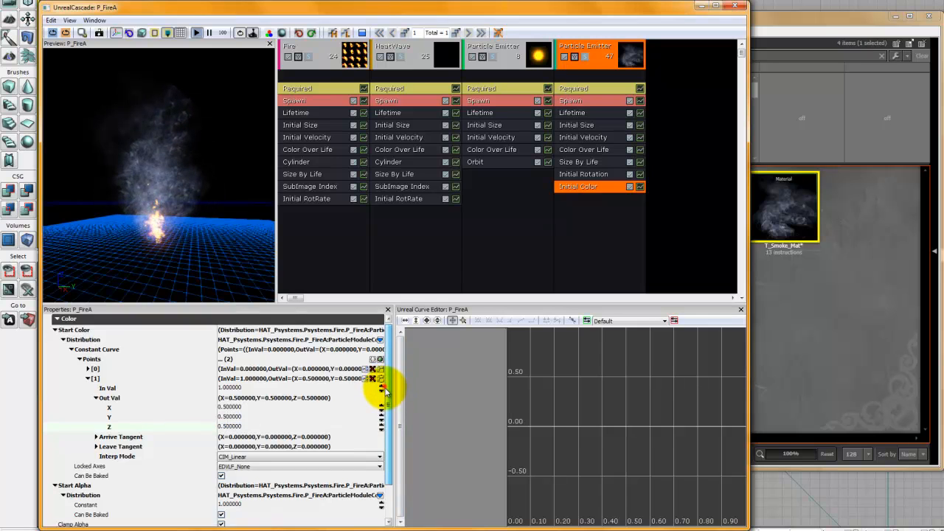
pyautogui.scroll(-3, 384, 389)
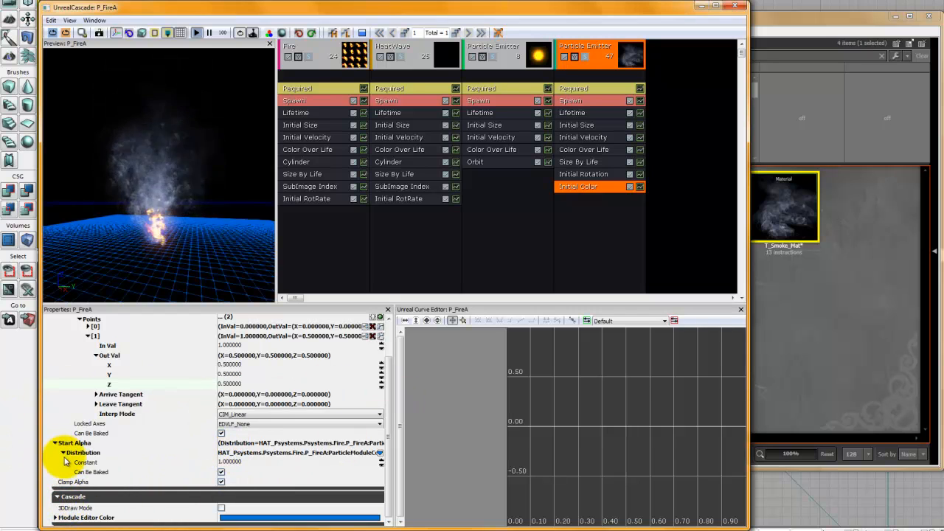
pyautogui.scroll(1, 66, 461)
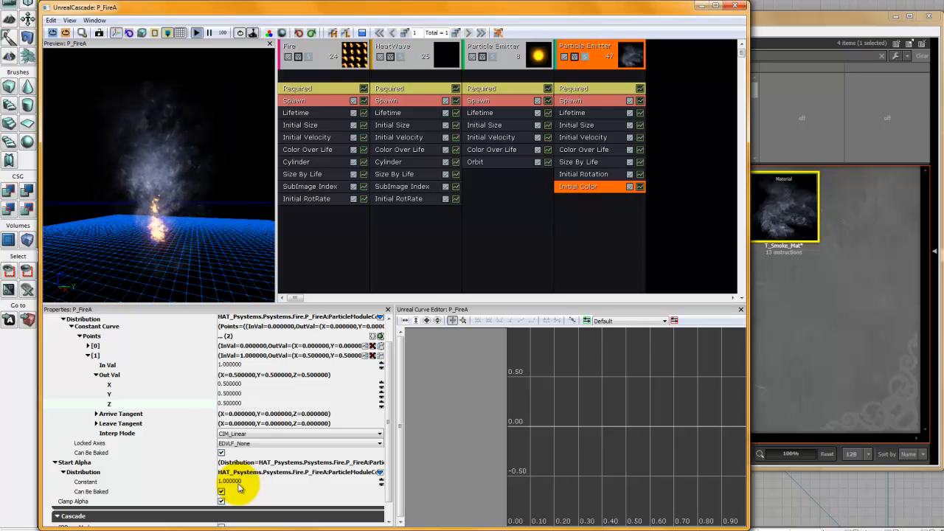
# Add a Scale Color/Life module to the smoke emitter and show its properties
pyautogui.click(585, 220)
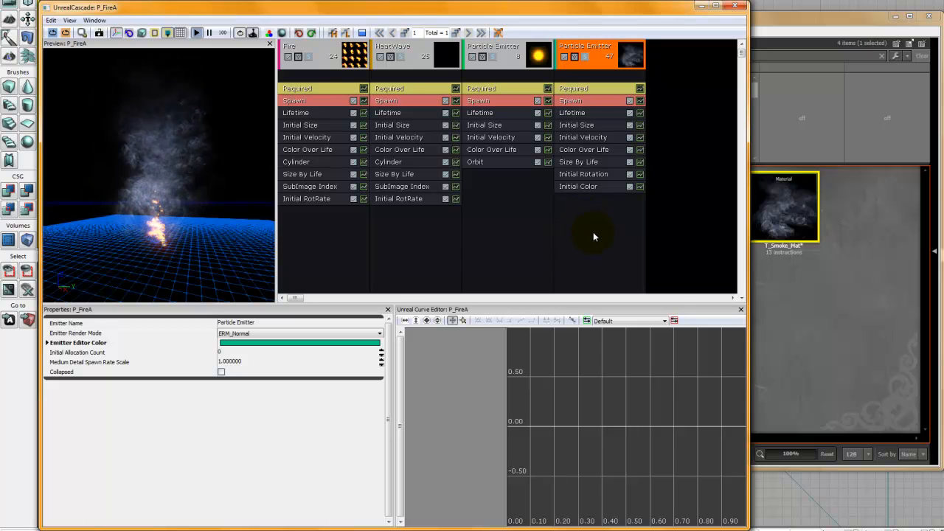
pyautogui.rightClick(593, 234)
pyautogui.moveTo(627, 317)
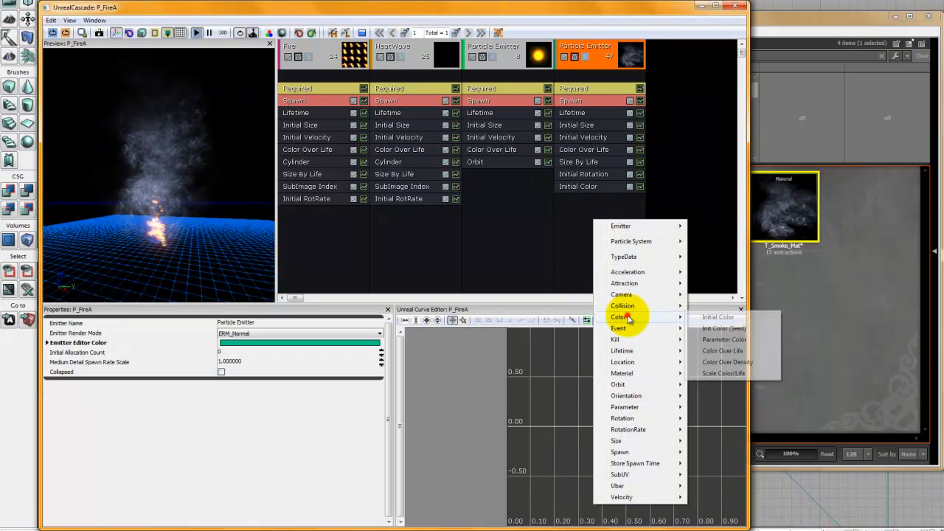
pyautogui.click(722, 374)
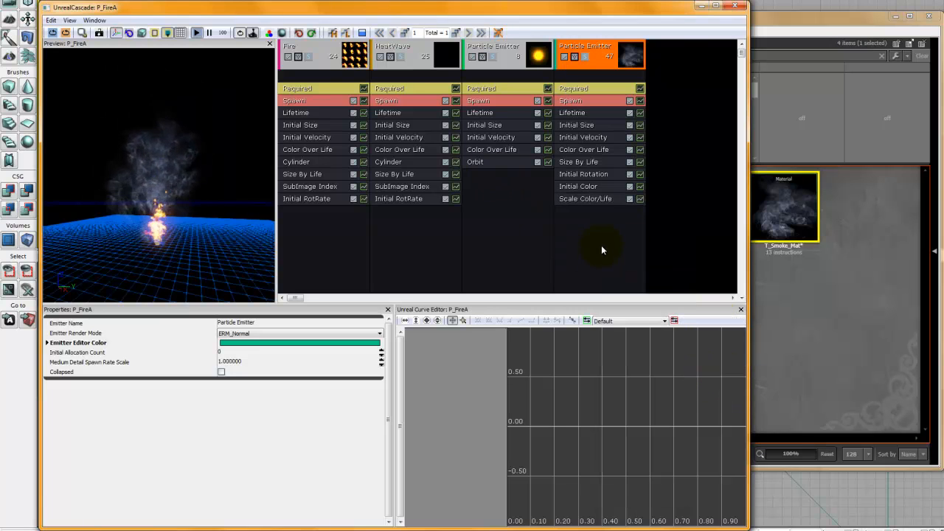
pyautogui.click(583, 198)
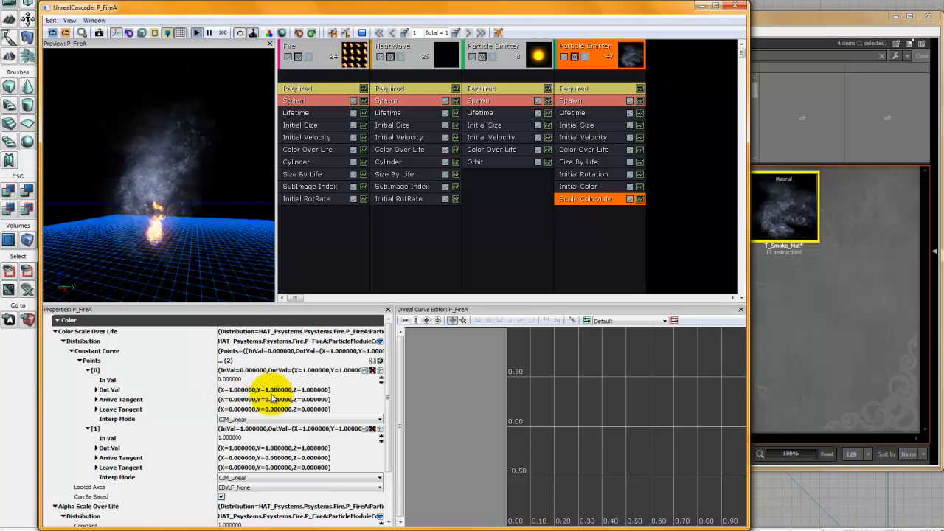
# Set the X, Y and Z Out Val of point [1] in the Color Scale Over Life curve to 0 and collapse the points
pyautogui.click(96, 448)
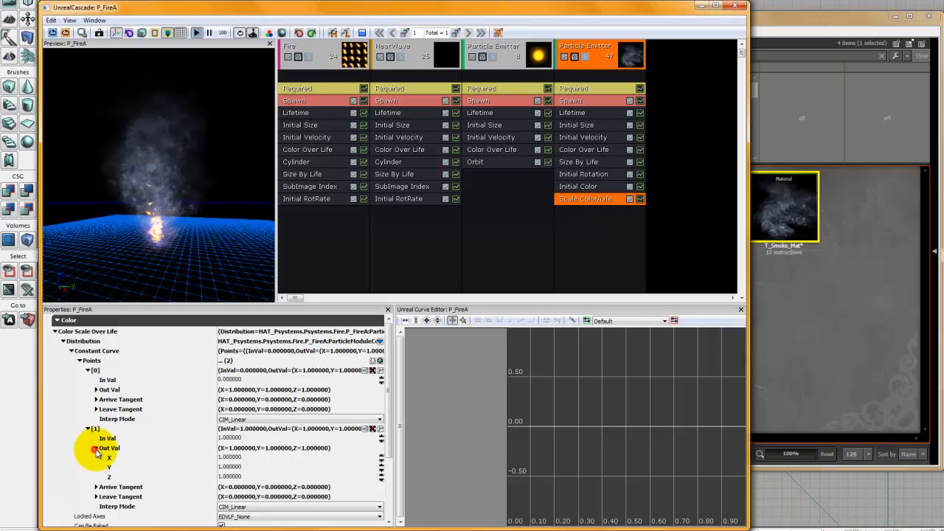
pyautogui.click(232, 458)
pyautogui.write('0')
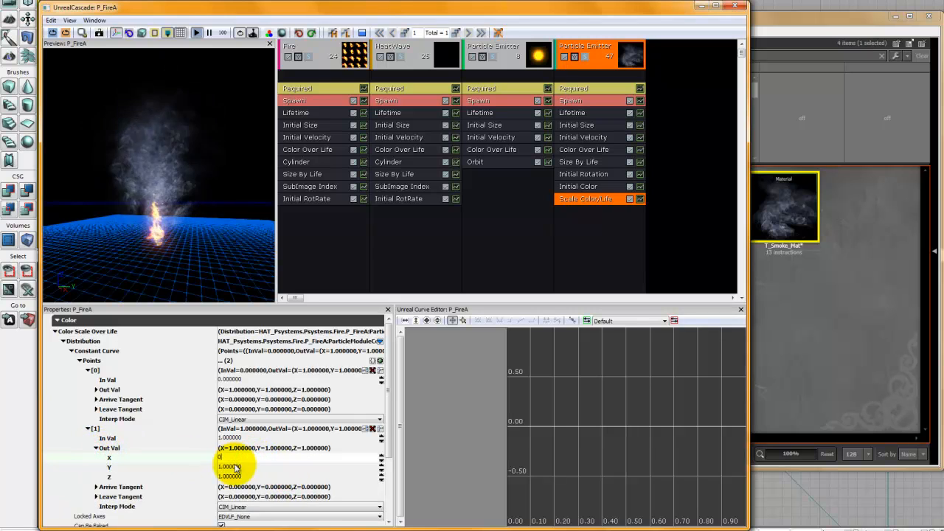
pyautogui.press('Tab')
pyautogui.write('0')
pyautogui.click(236, 478)
pyautogui.write('0')
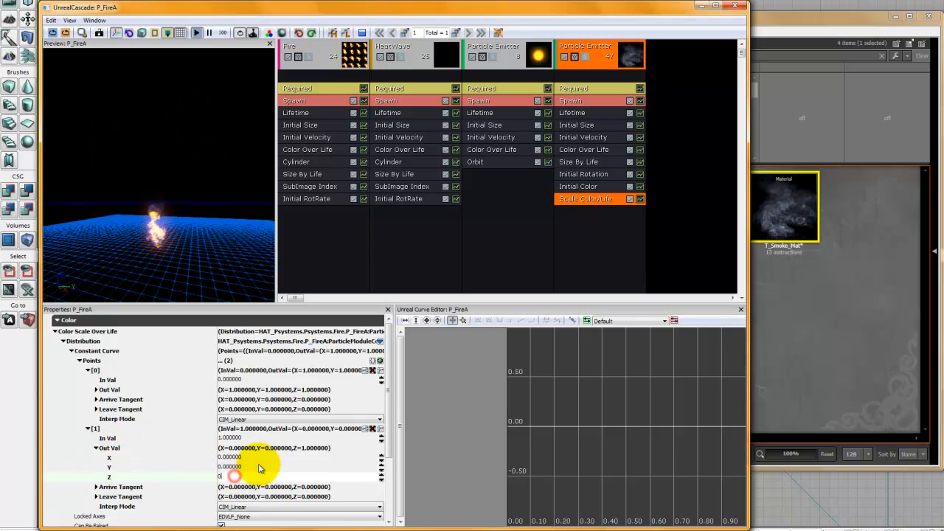
pyautogui.click(259, 461)
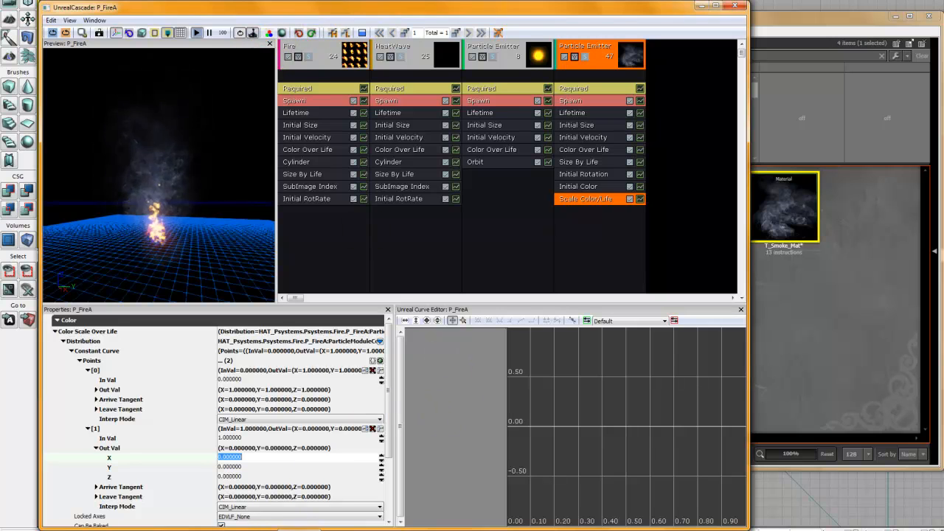
pyautogui.click(76, 360)
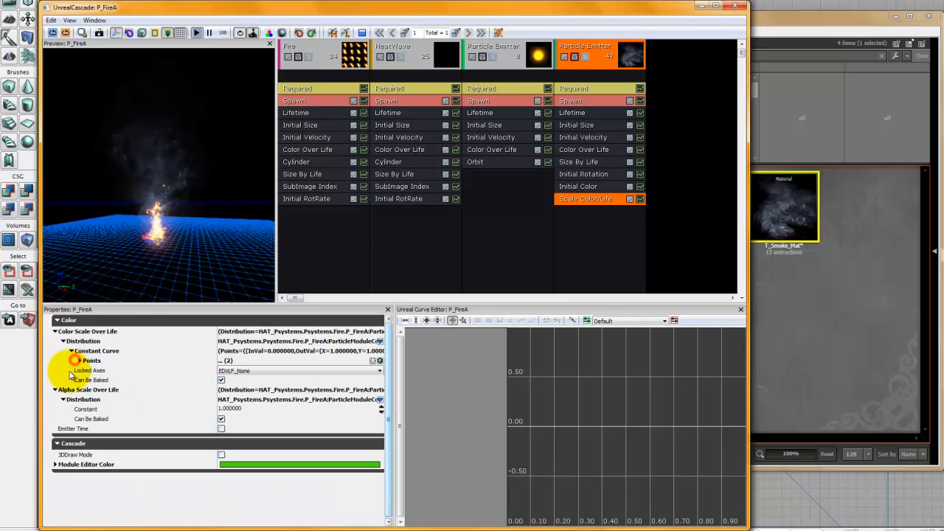
# Switch the smoke's Alpha Scale Over Life distribution to DistributionFloatConstantCurve and add two points to its curve
pyautogui.click(62, 399)
pyautogui.click(63, 399)
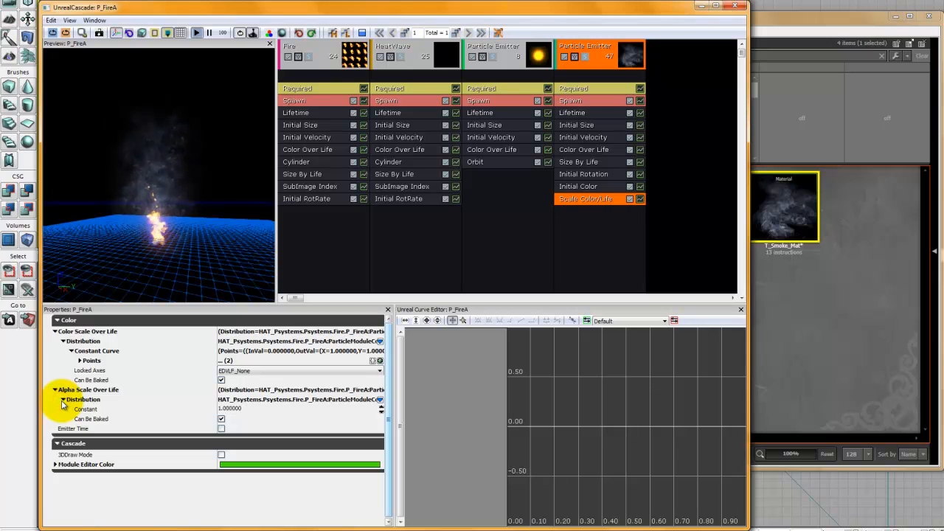
pyautogui.click(380, 400)
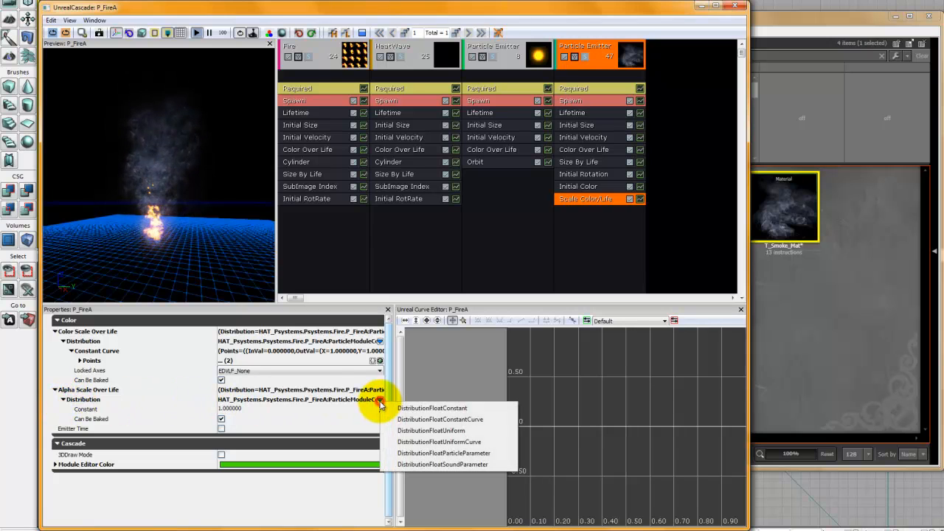
pyautogui.click(428, 420)
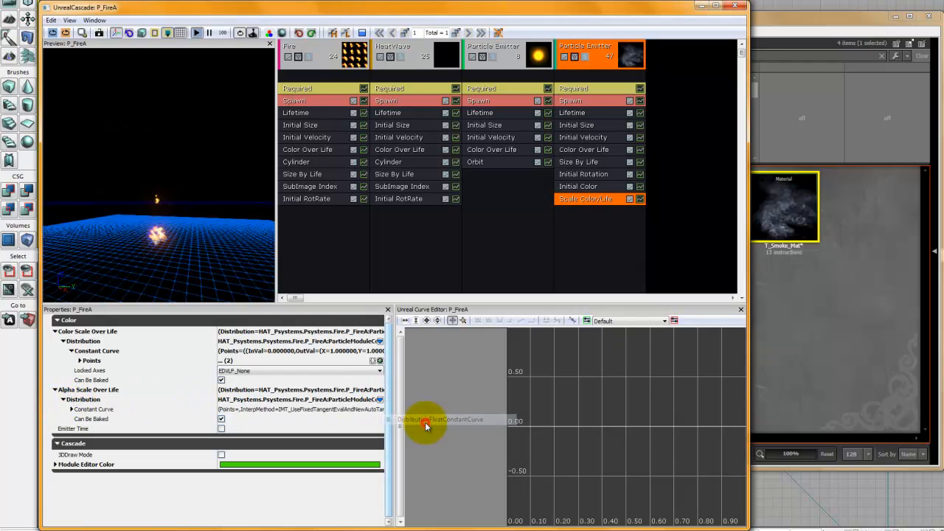
pyautogui.click(71, 409)
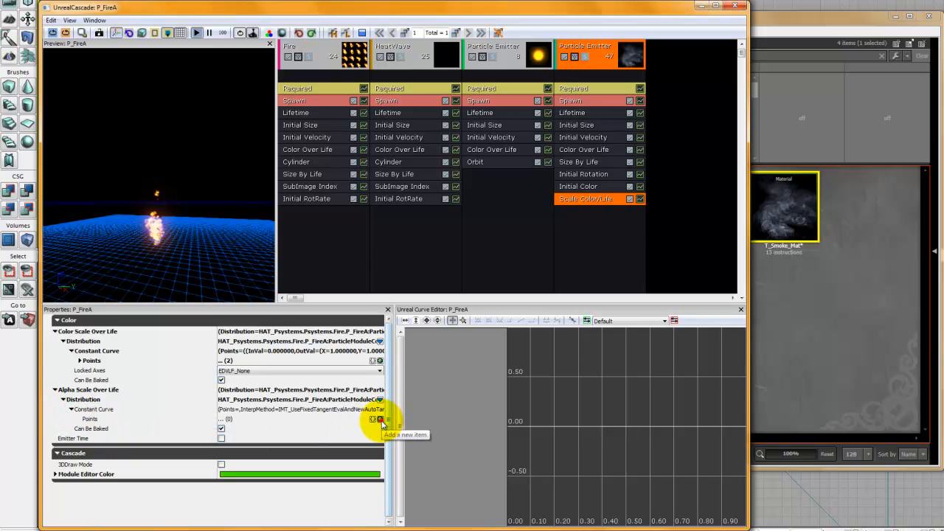
pyautogui.click(381, 419)
pyautogui.click(380, 419)
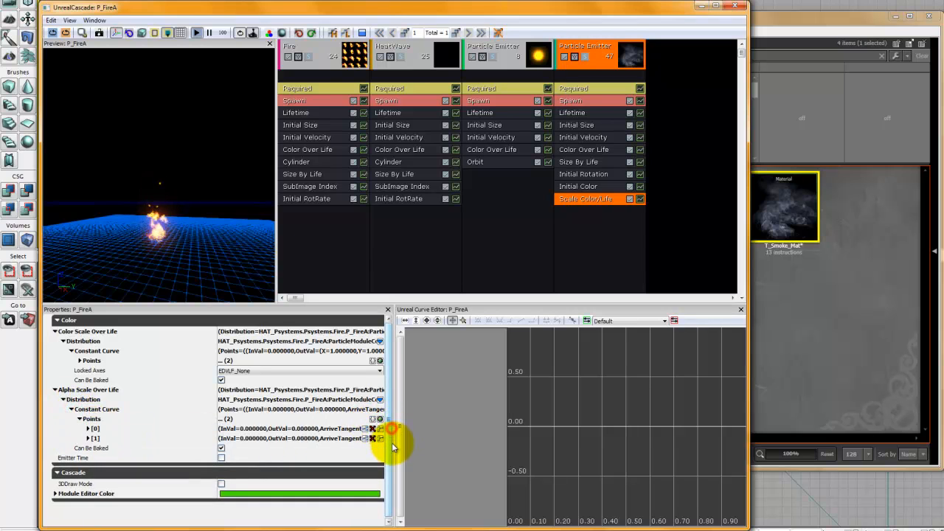
# In the Alpha Scale Over Life curve, set point [0]'s Out Val to 1 and point [1]'s In Val to 1
pyautogui.click(87, 428)
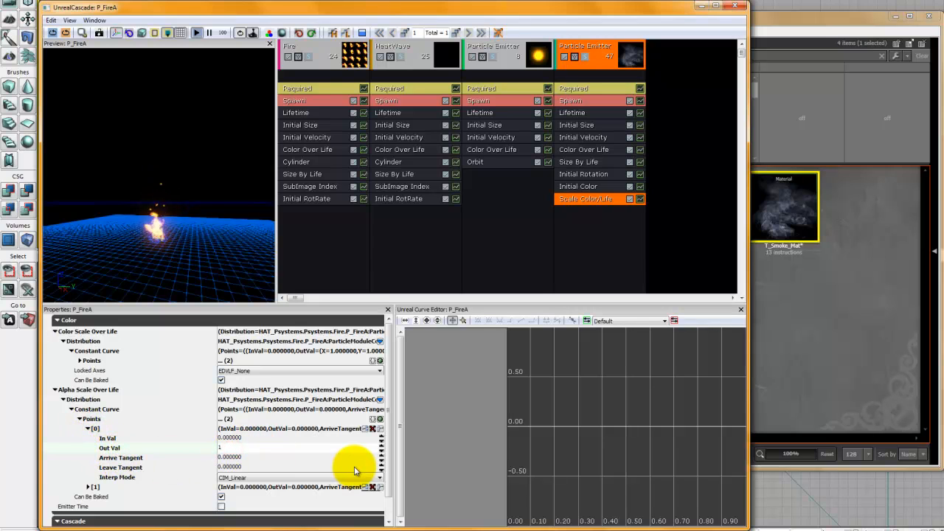
pyautogui.write('1')
pyautogui.press('Return')
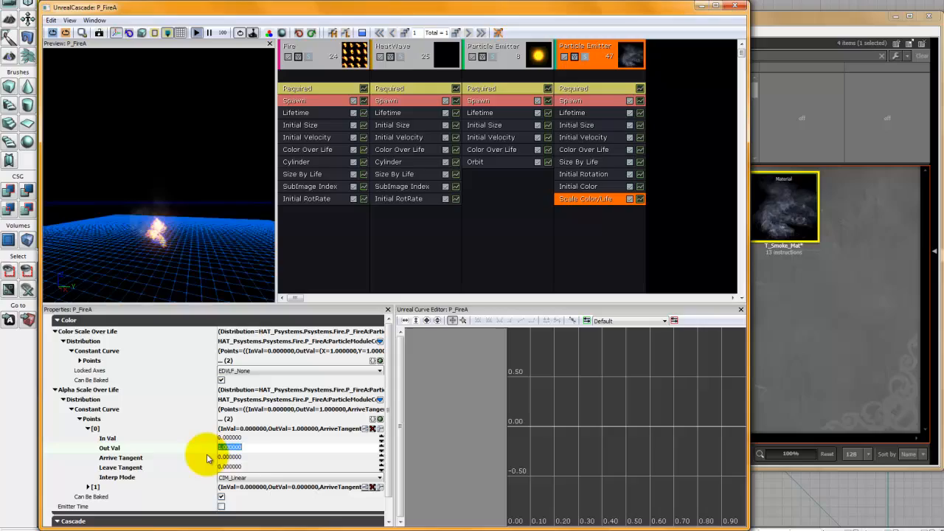
pyautogui.click(86, 487)
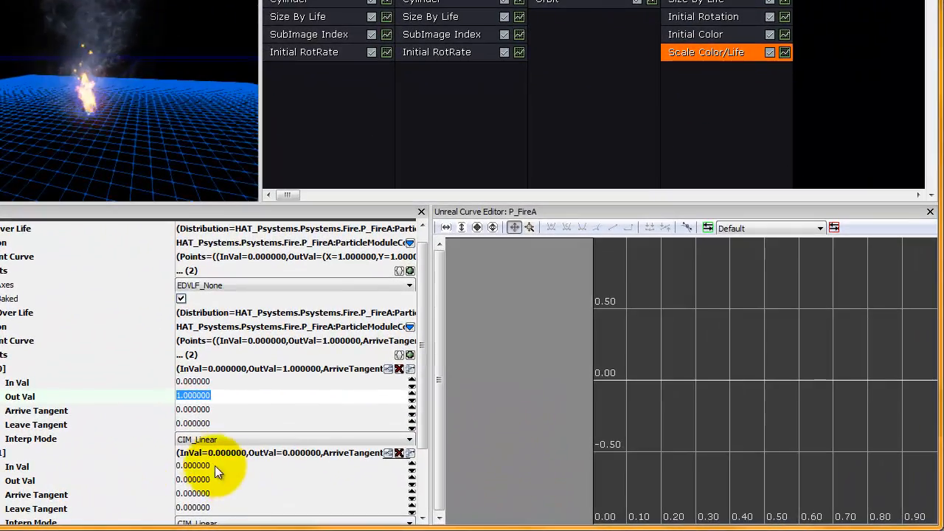
pyautogui.click(219, 470)
pyautogui.write('1')
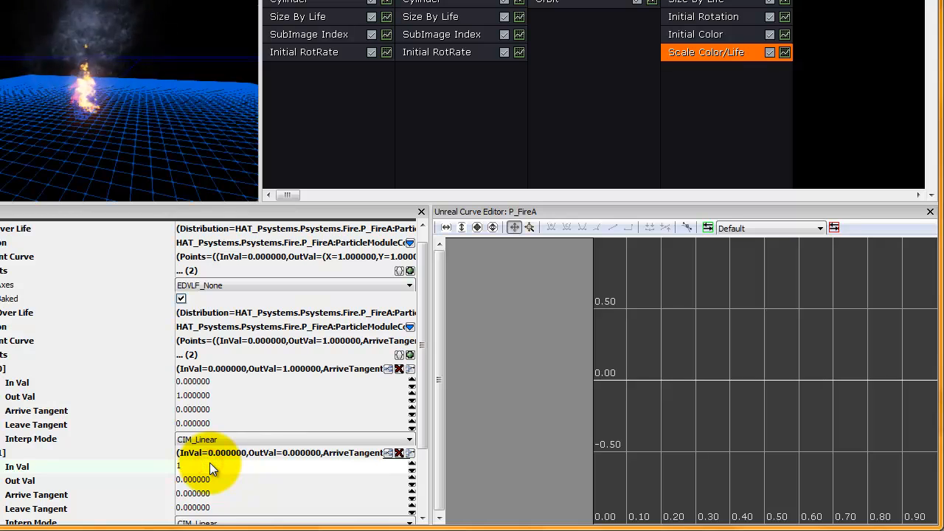
pyautogui.press('Return')
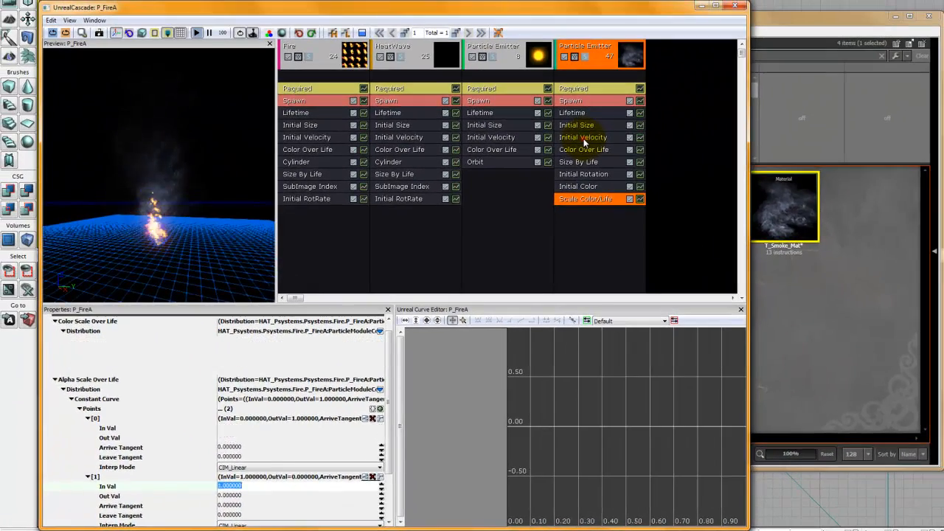
# In the smoke emitter's Initial Velocity module, set the Start Velocity Max X and Y to 30
pyautogui.click(584, 138)
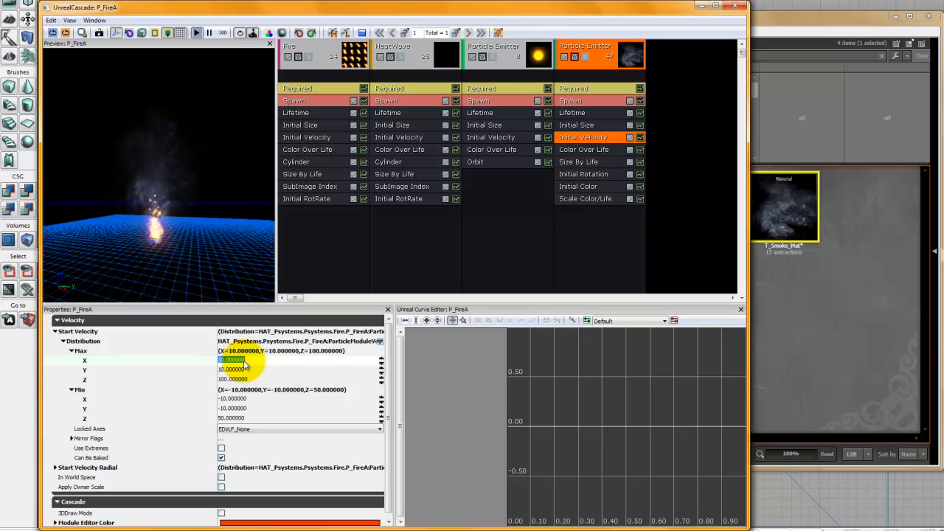
pyautogui.press('Tab')
pyautogui.write('30')
pyautogui.press('Tab')
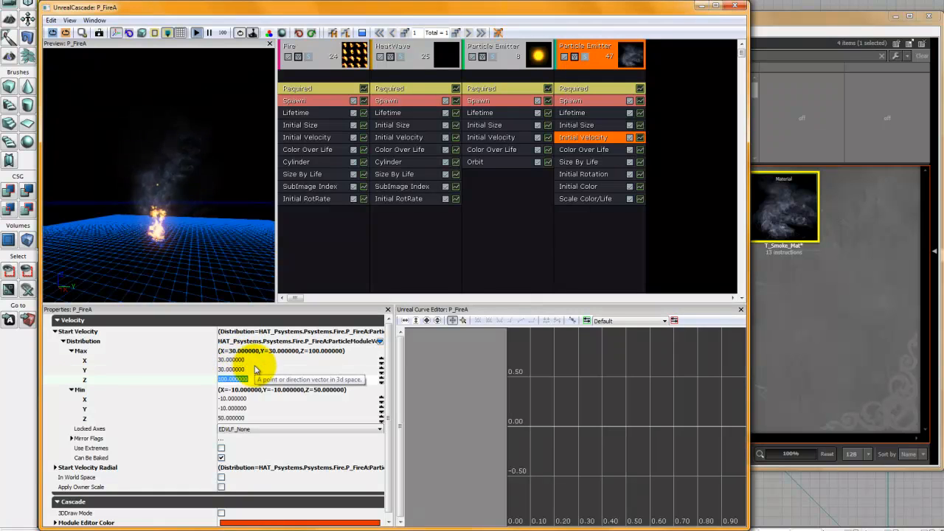
# Set the smoke's Start Velocity Min X and Y to -30 and check the spread in the preview
pyautogui.click(233, 398)
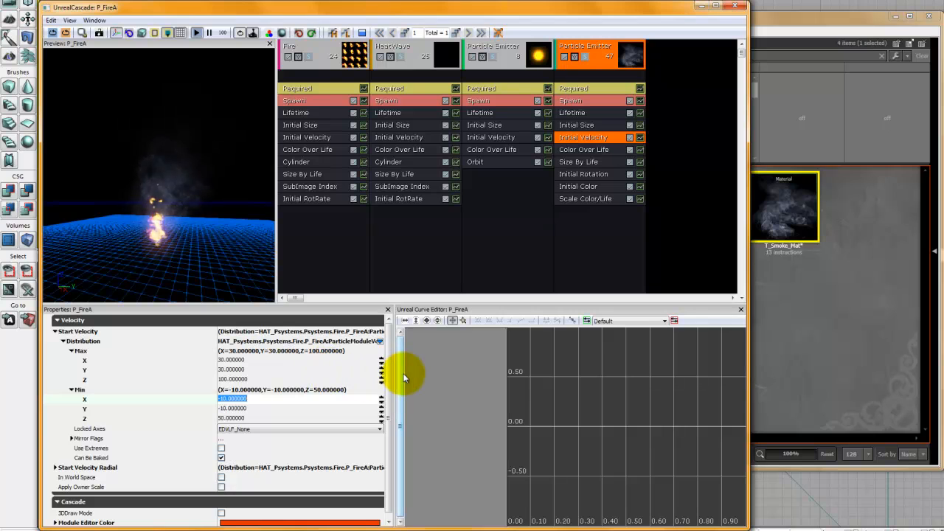
pyautogui.write('-')
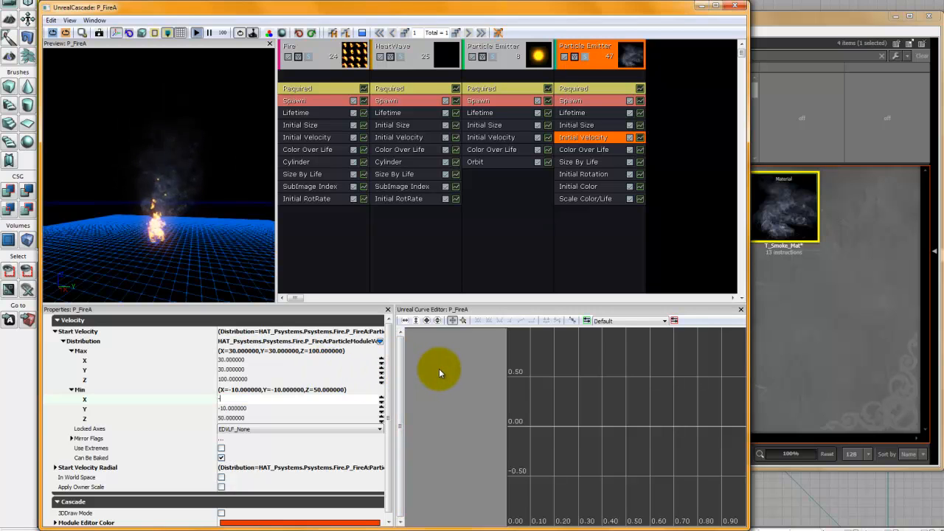
pyautogui.write('30')
pyautogui.press('Tab')
pyautogui.write('-30')
pyautogui.press('Tab')
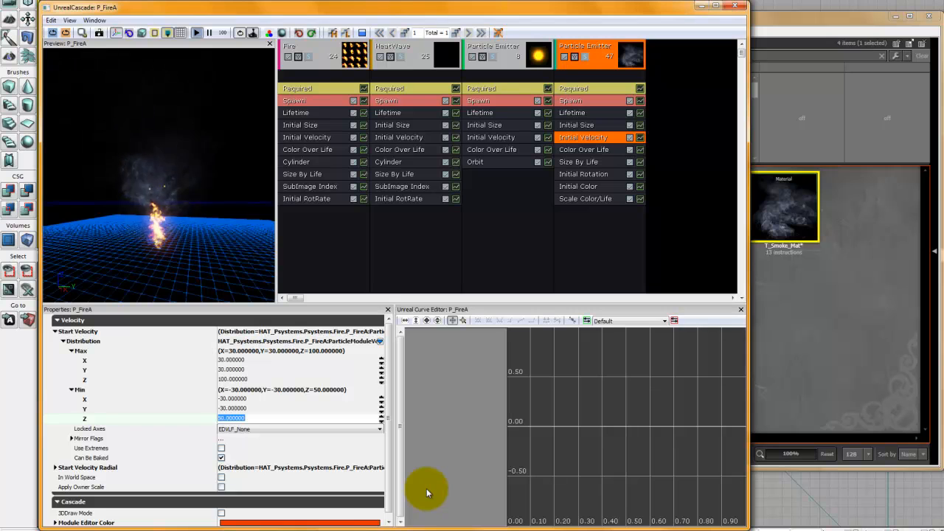
pyautogui.moveTo(221, 237); pyautogui.dragTo(200, 227, button='right')
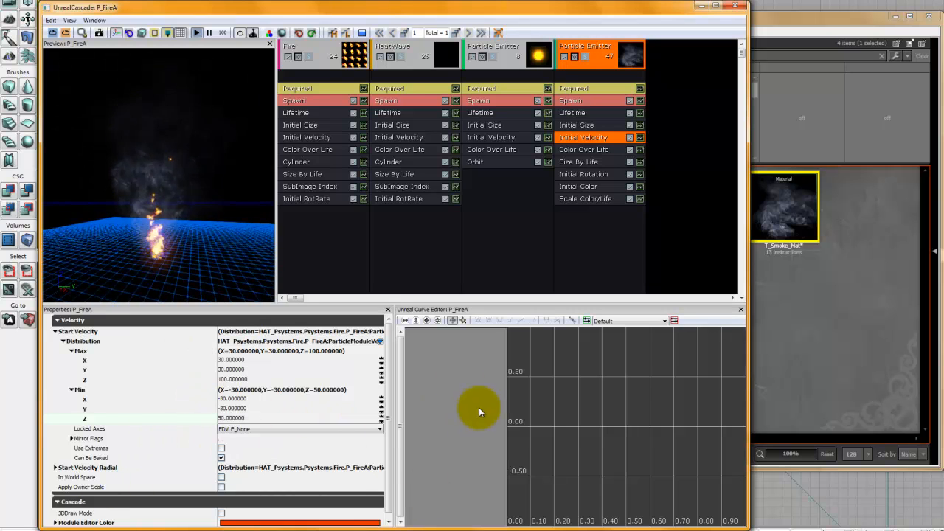
# Add a Cylinder location module to the smoke emitter and set its Start Radius constant to 5
pyautogui.rightClick(569, 225)
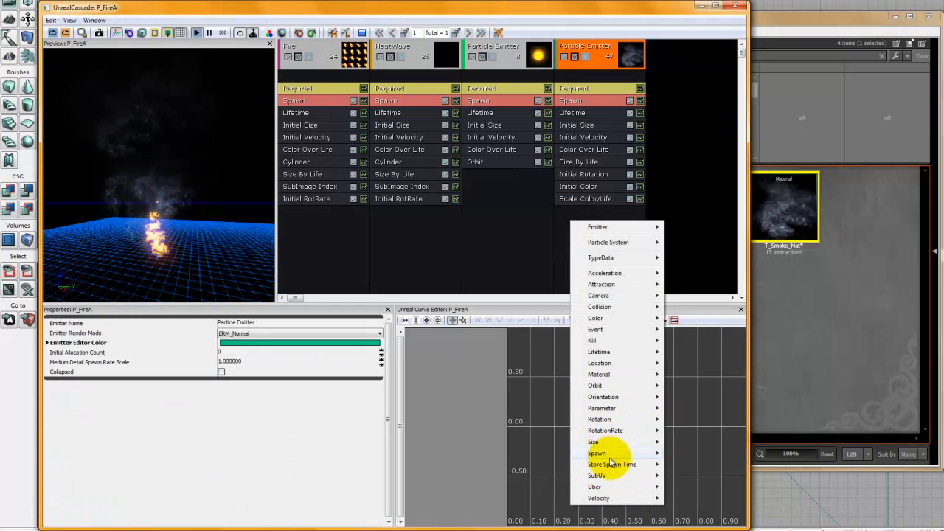
pyautogui.moveTo(600, 362)
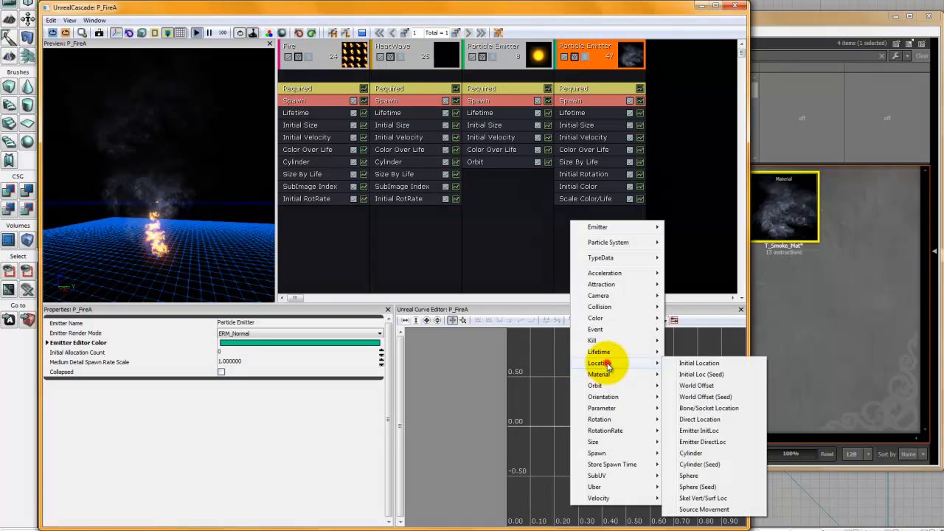
pyautogui.click(697, 451)
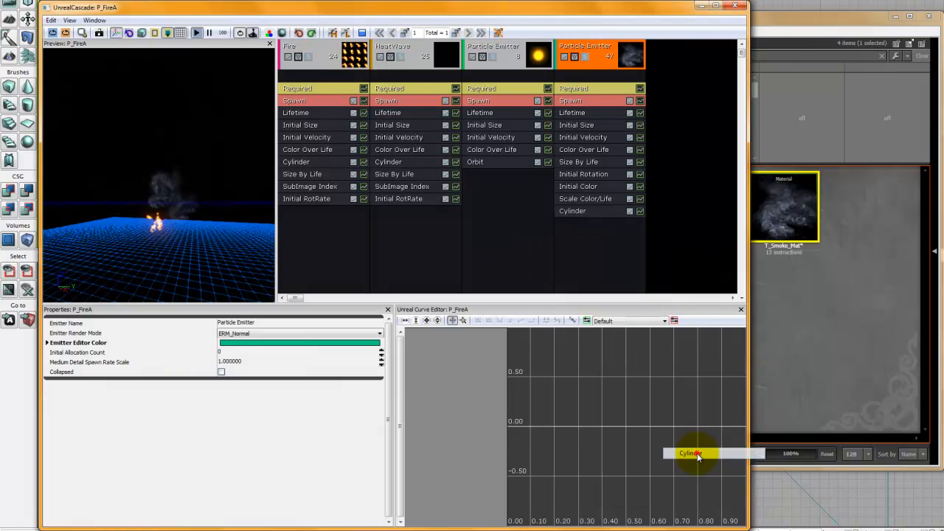
pyautogui.click(576, 211)
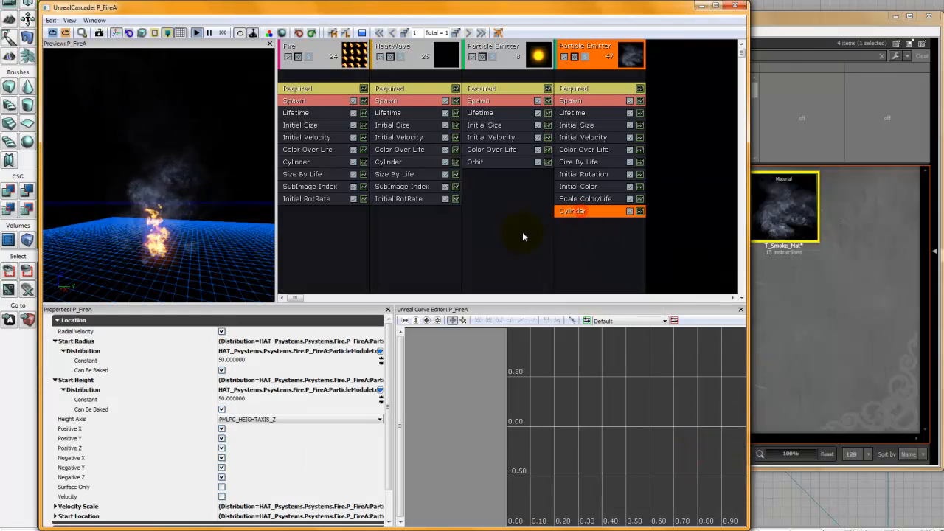
pyautogui.click(251, 360)
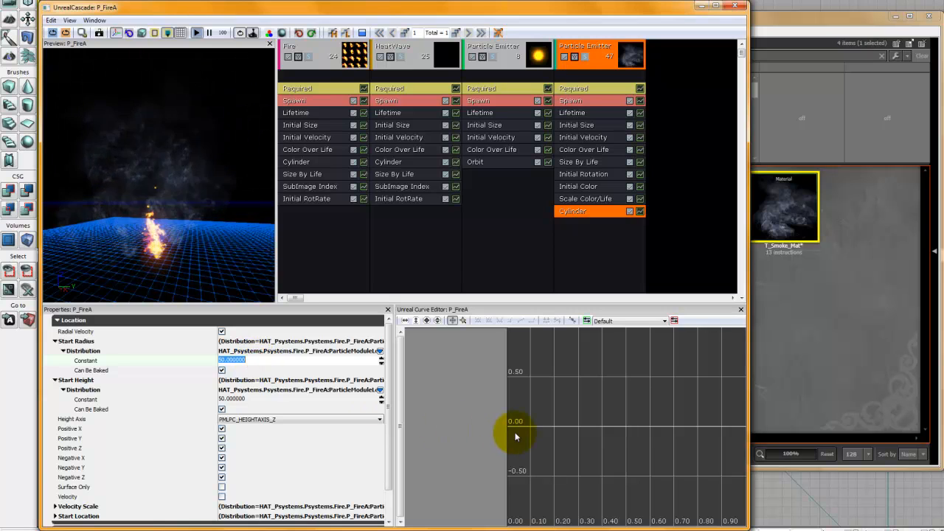
pyautogui.write('5')
pyautogui.press('Return')
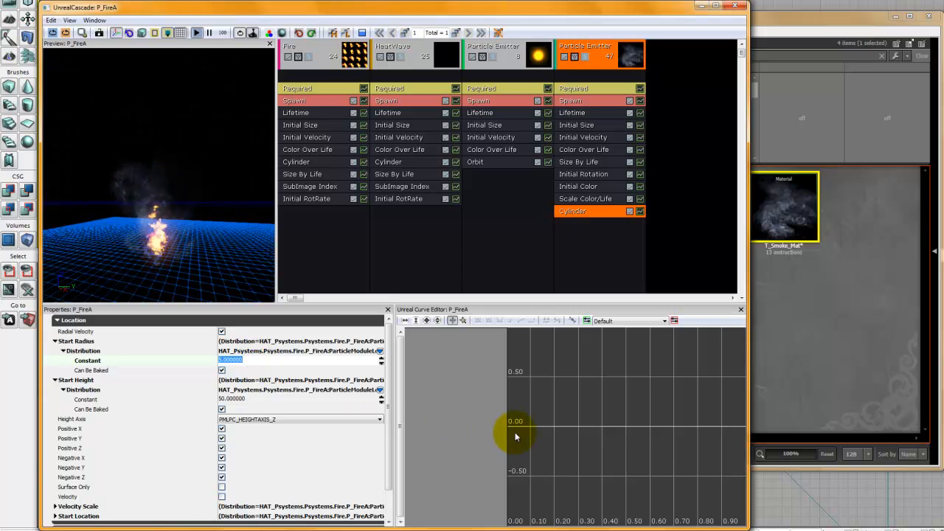
pyautogui.moveTo(196, 283); pyautogui.dragTo(196, 217)
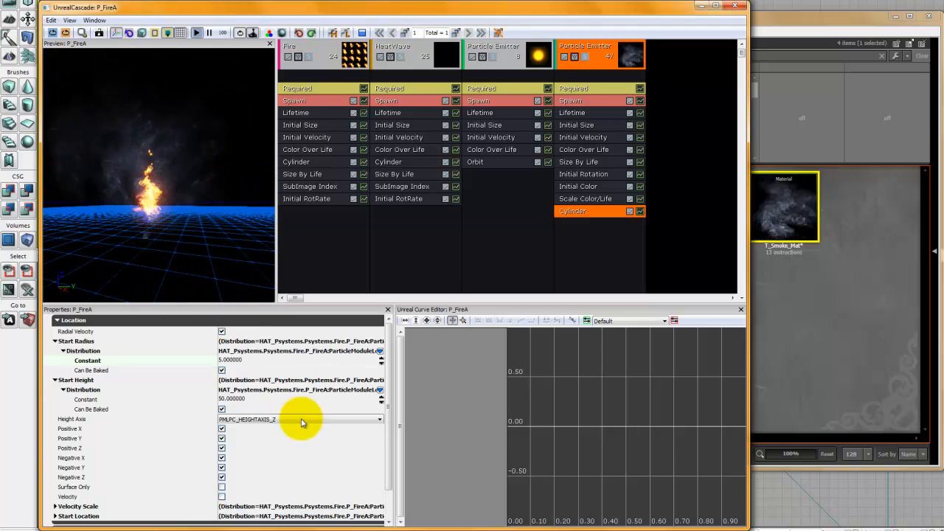
# Try a Start Height constant of 80 for the smoke's Cylinder module, then set it to 1
pyautogui.click(258, 402)
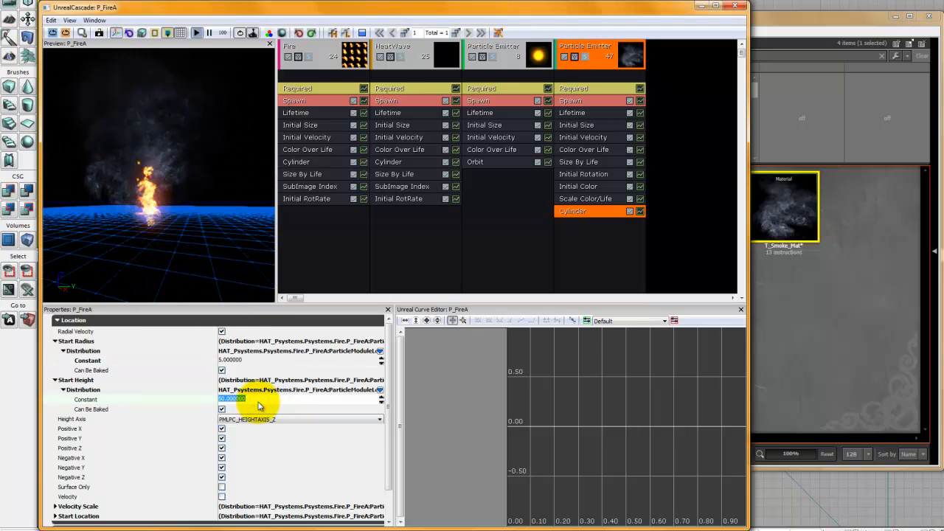
pyautogui.write('80')
pyautogui.press('Return')
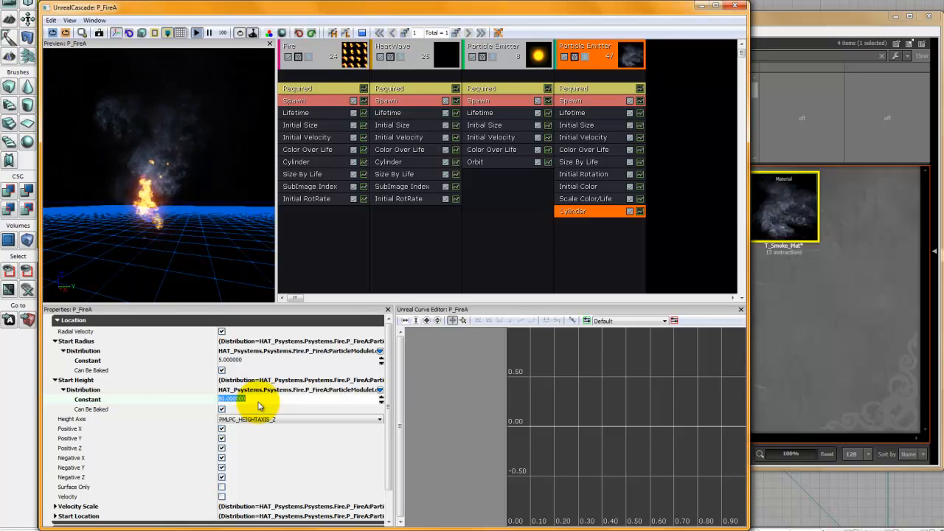
pyautogui.write('1')
pyautogui.press('Return')
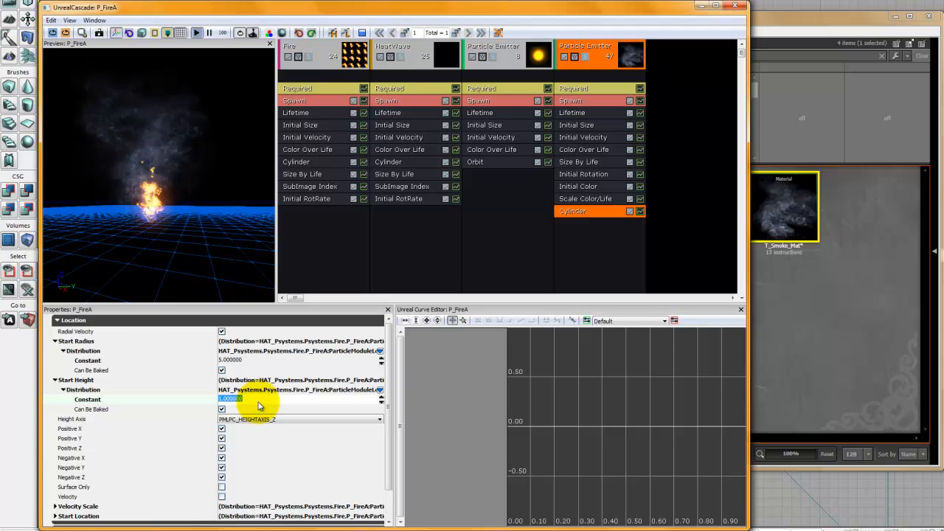
pyautogui.click(211, 228)
pyautogui.moveTo(211, 229)
pyautogui.mouseDown()
pyautogui.moveTo(175, 277)
pyautogui.moveTo(203, 200)
pyautogui.moveTo(213, 239)
pyautogui.mouseUp()
# Try a Cylinder Start Height of 5, compare the smoke in the preview, and set the height back to 1
pyautogui.click(251, 399)
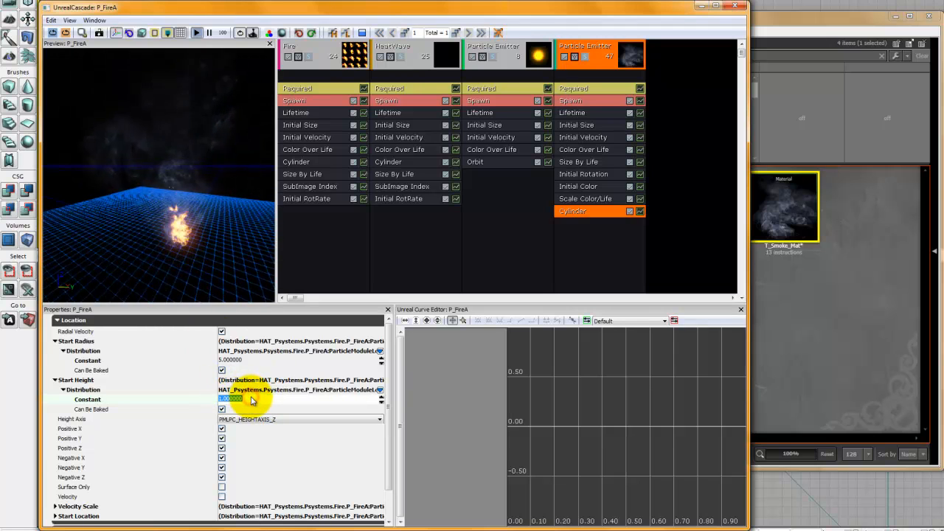
pyautogui.write('5')
pyautogui.press('Return')
pyautogui.moveTo(210, 221); pyautogui.dragTo(190, 244)
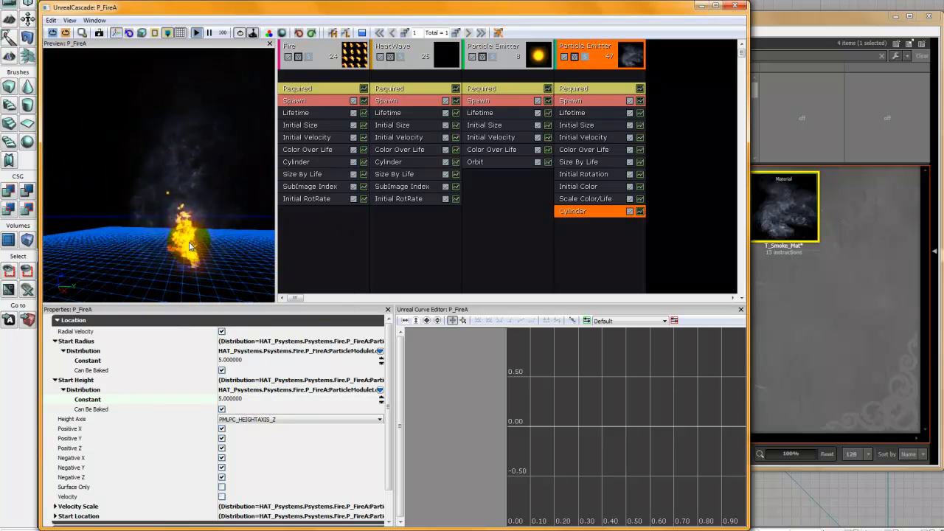
pyautogui.click(238, 401)
pyautogui.write('1')
pyautogui.press('Return')
pyautogui.moveTo(199, 185); pyautogui.dragTo(273, 123)
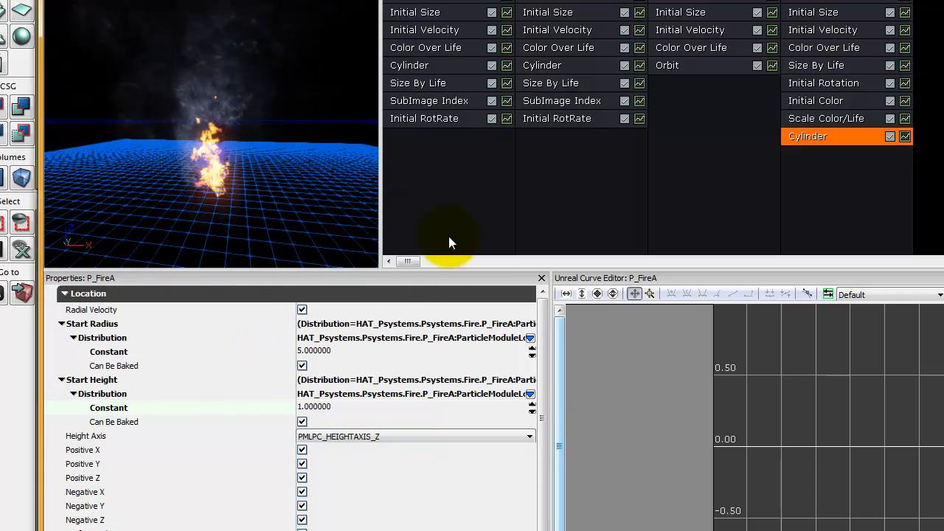
# Test a Cylinder Start Height of 4, restore it to 1, and inspect the smoke from another angle
pyautogui.click(352, 408)
pyautogui.write('4')
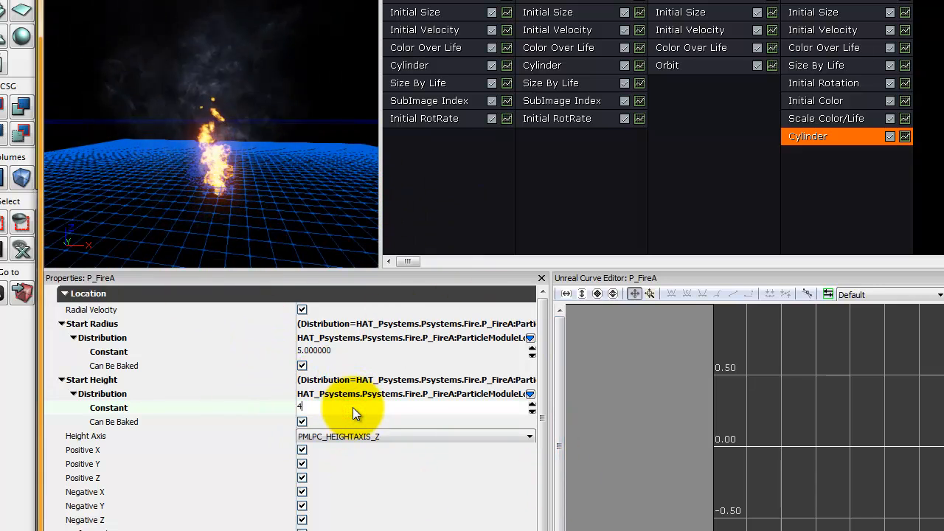
pyautogui.press('Return')
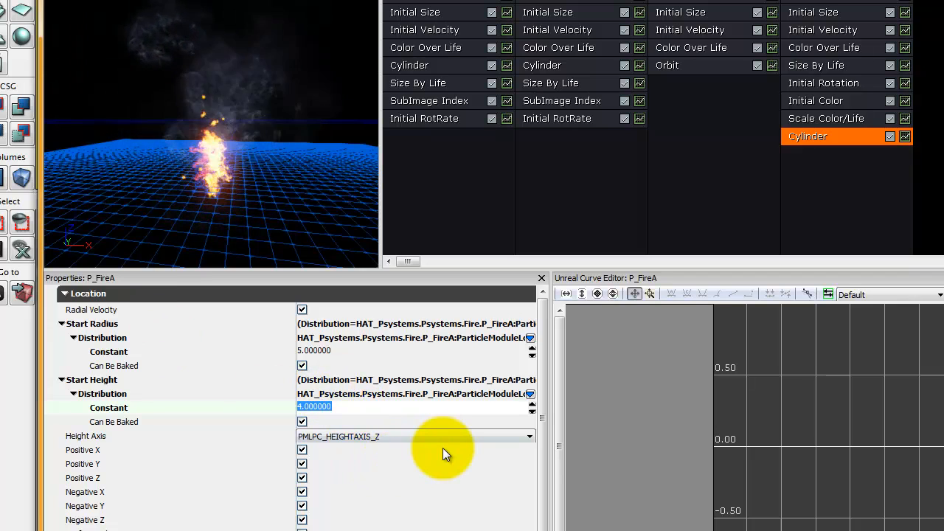
pyautogui.write('1')
pyautogui.press('Return')
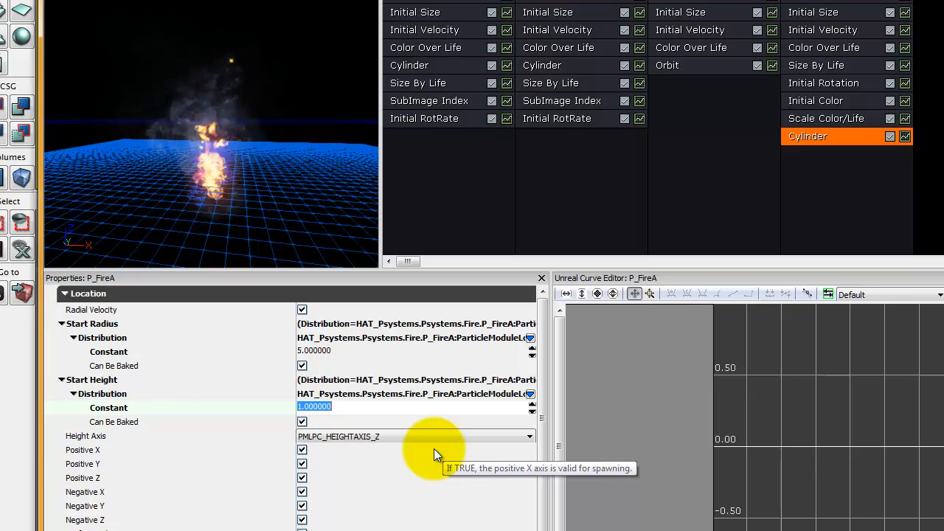
pyautogui.moveTo(300, 119); pyautogui.dragTo(187, 174)
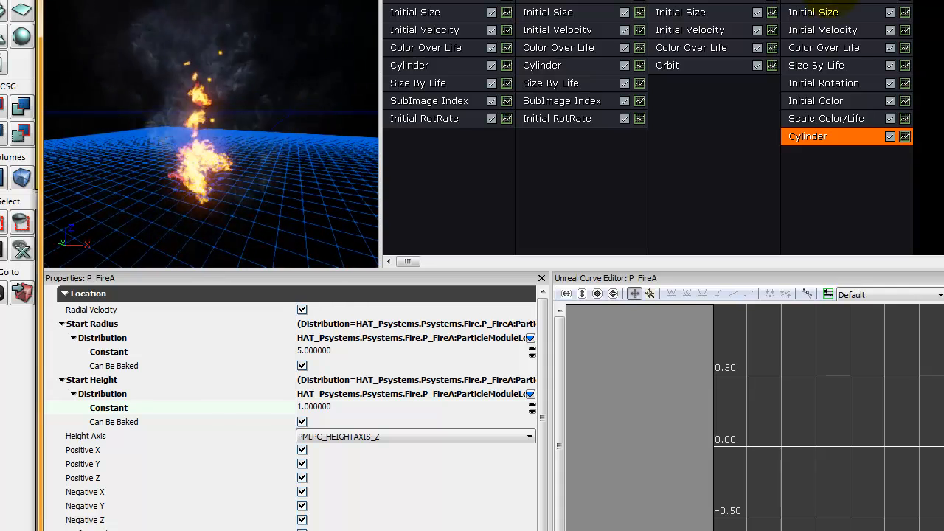
# Set the Min value of the smoke emitter's Lifetime distribution to 1
pyautogui.click(428, 230)
pyautogui.click(339, 336)
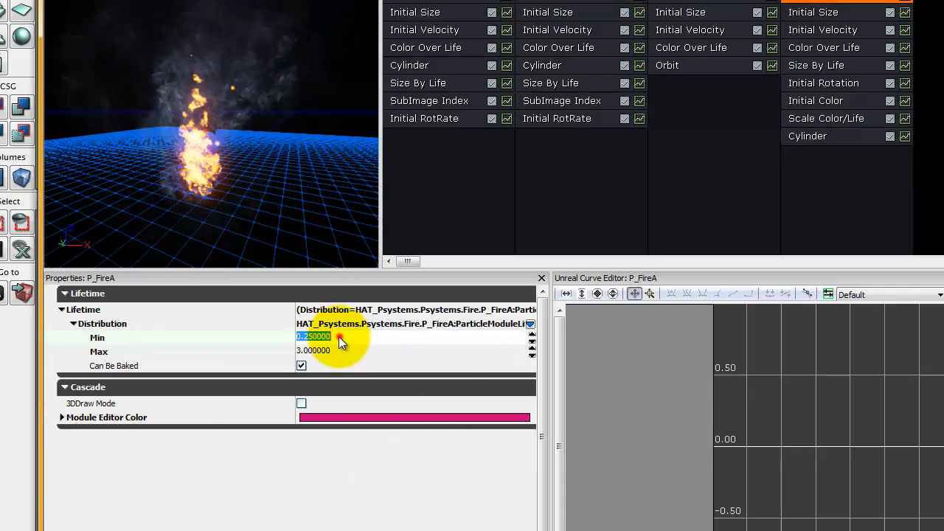
pyautogui.write('1')
pyautogui.press('Return')
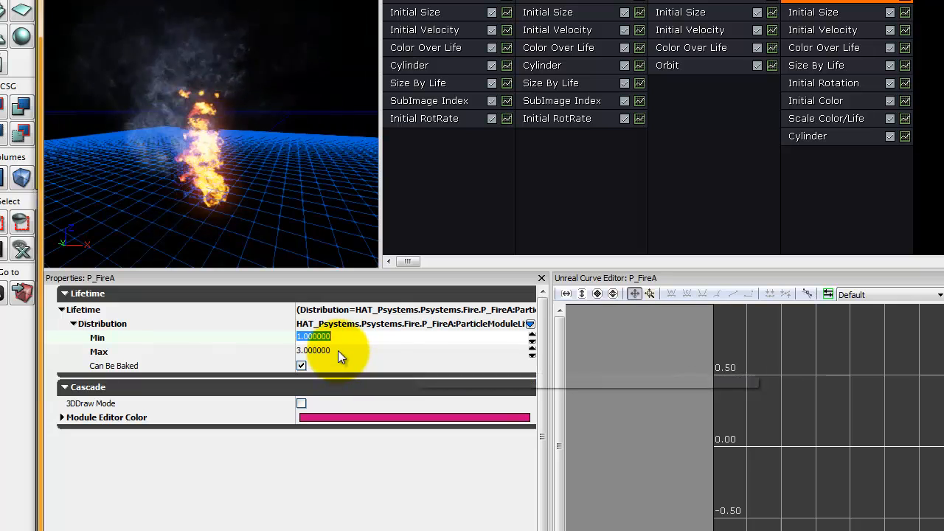
# Set the Min value of the smoke emitter's Lifetime distribution to 2 and inspect the smoke from several angles in the preview
pyautogui.moveTo(264, 219)
pyautogui.mouseDown()
pyautogui.moveTo(264, 229)
pyautogui.moveTo(295, 195)
pyautogui.moveTo(266, 221)
pyautogui.mouseUp()
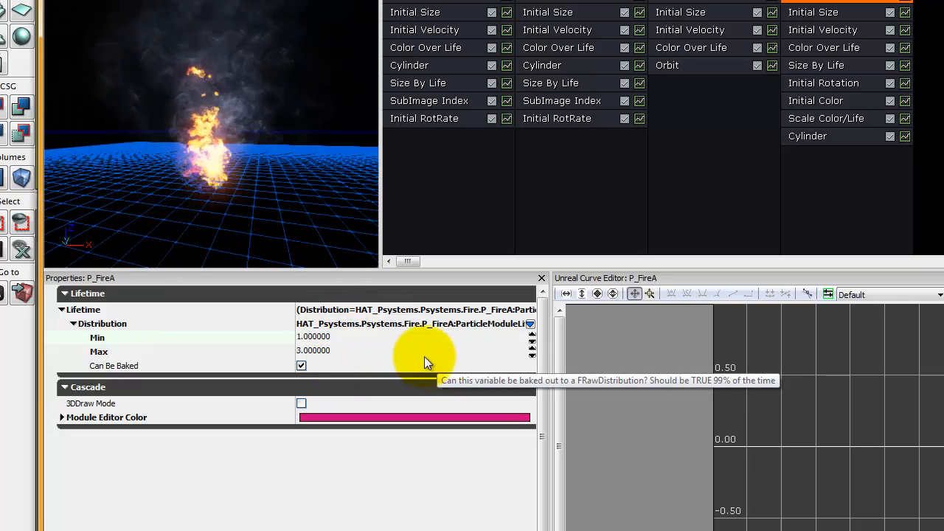
pyautogui.click(369, 329)
pyautogui.click(358, 335)
pyautogui.write('2')
pyautogui.press('Return')
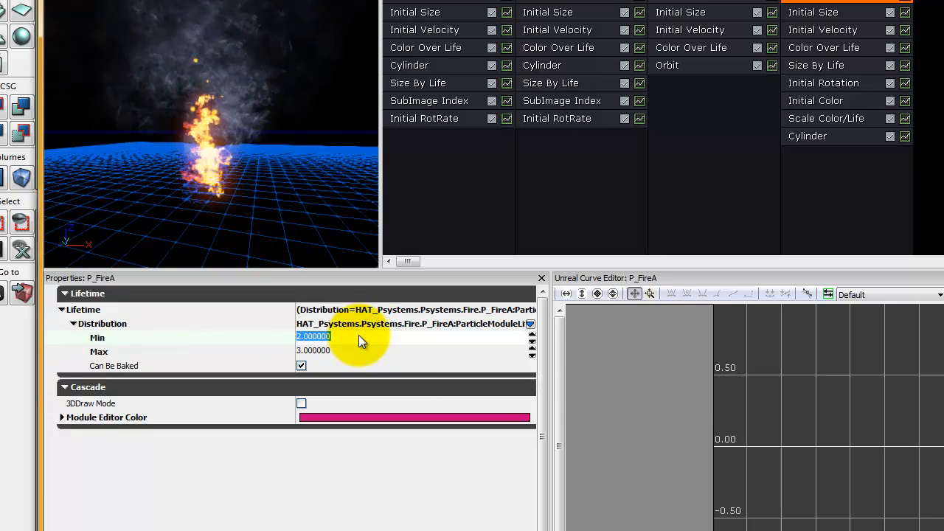
pyautogui.moveTo(231, 185); pyautogui.dragTo(287, 178)
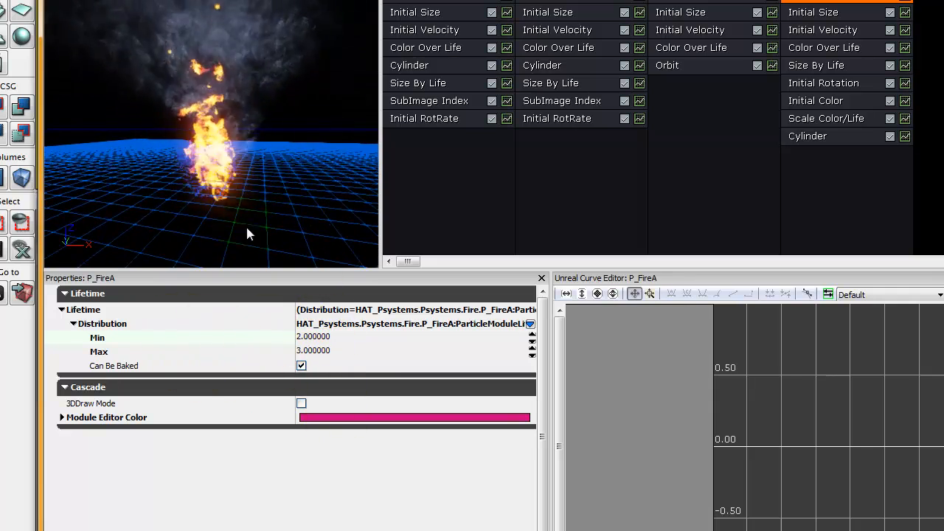
pyautogui.moveTo(238, 193); pyautogui.dragTo(283, 222)
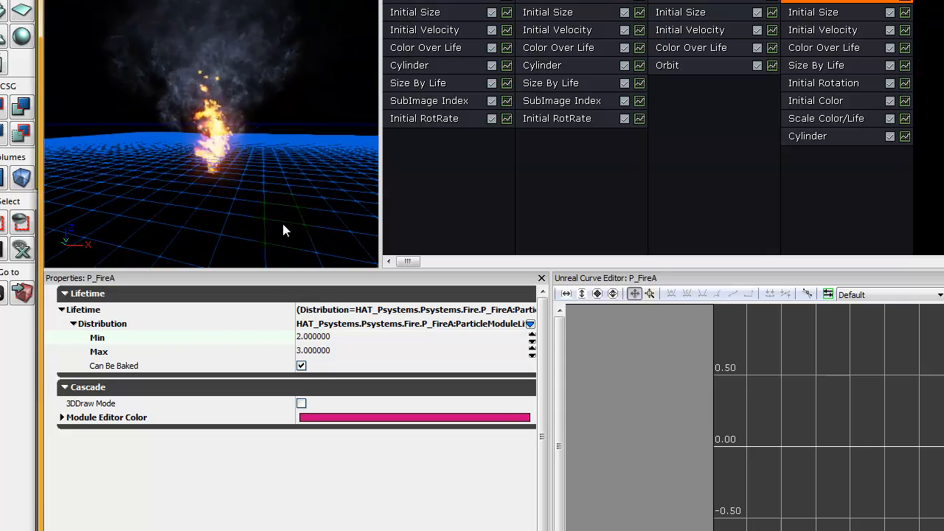
pyautogui.moveTo(158, 181); pyautogui.dragTo(223, 159)
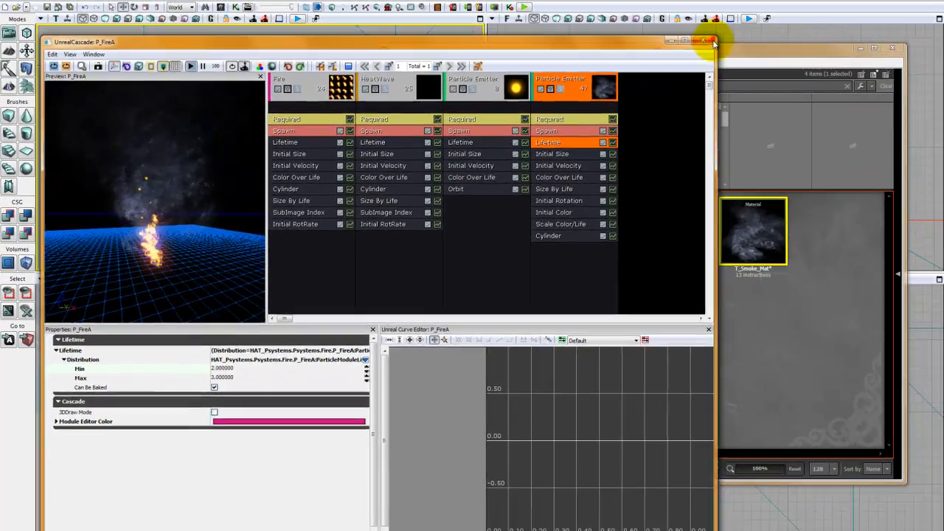
# Close the particle editor and save the HAT_Psystems package
pyautogui.click(713, 38)
pyautogui.click(452, 390)
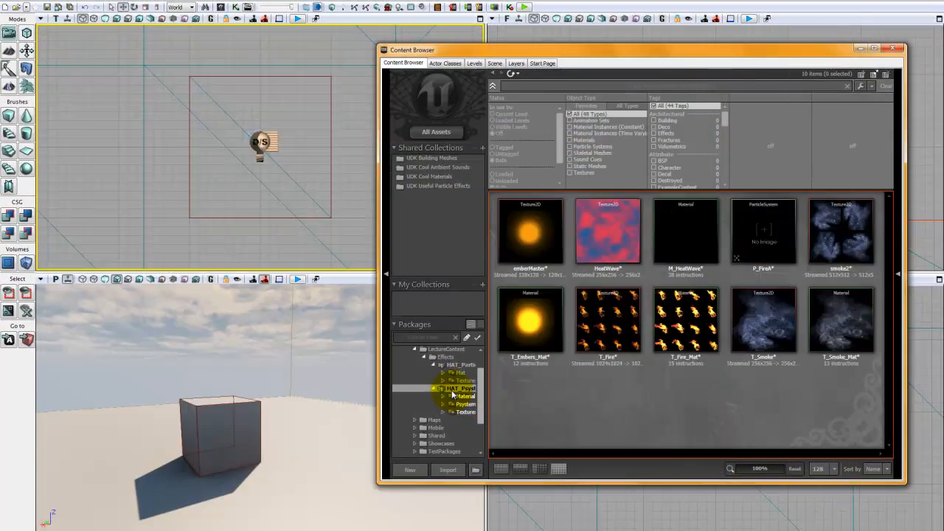
pyautogui.rightClick(452, 390)
pyautogui.click(470, 397)
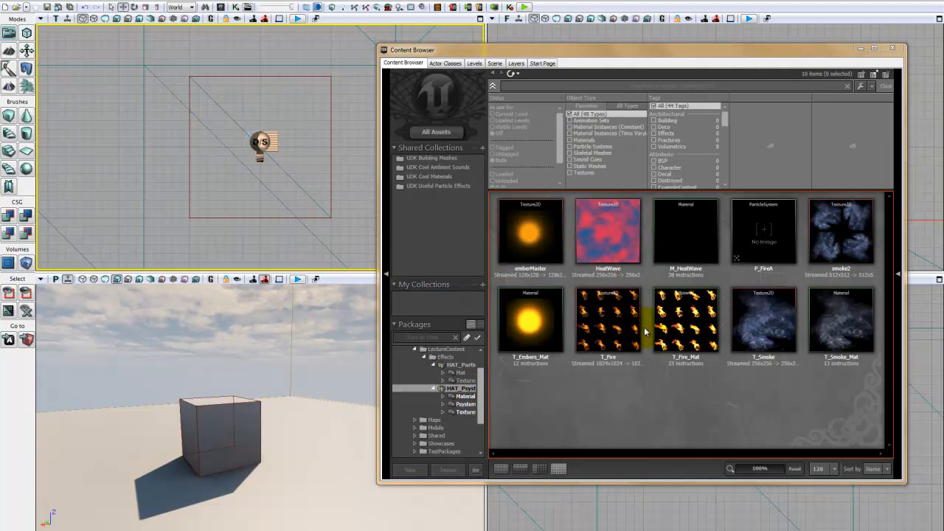
# Reopen P_FireA, capture the preview as its thumbnail, close the editor and save the HAT_Psystems package again
pyautogui.doubleClick(767, 236)
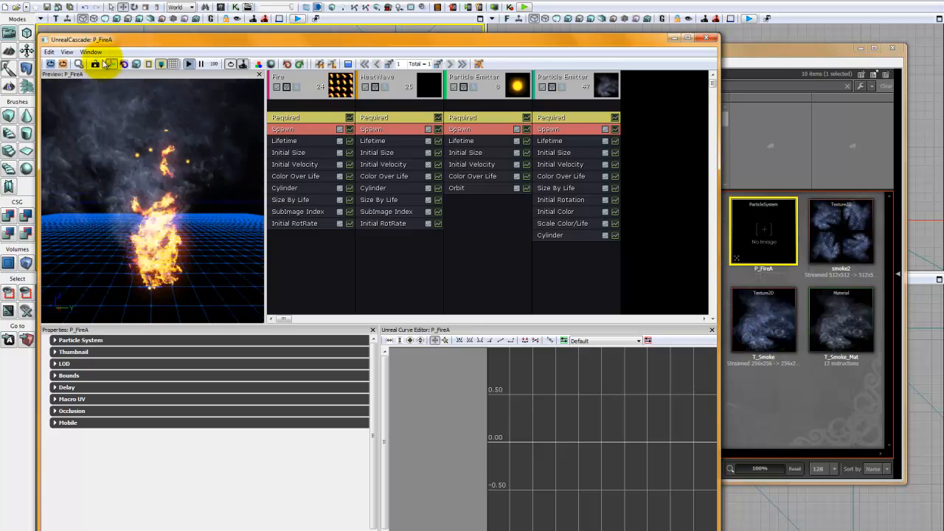
pyautogui.click(96, 64)
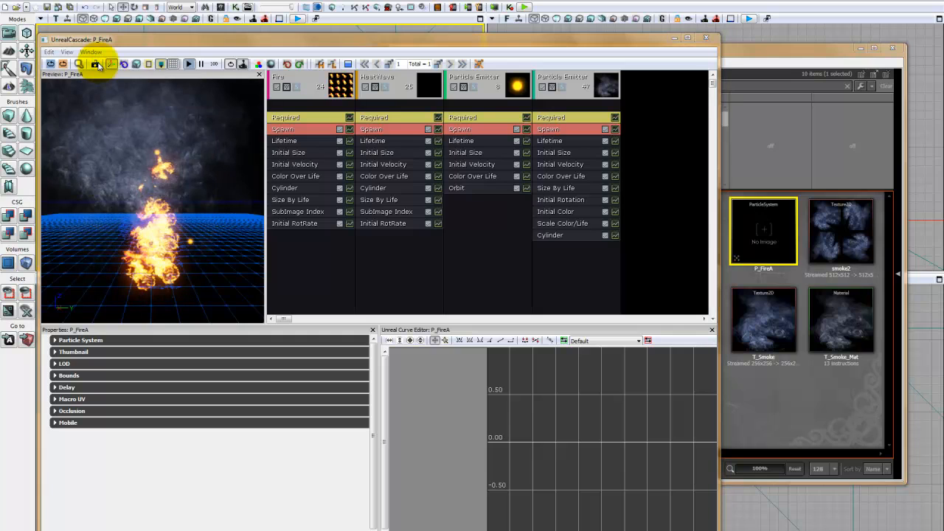
pyautogui.click(705, 37)
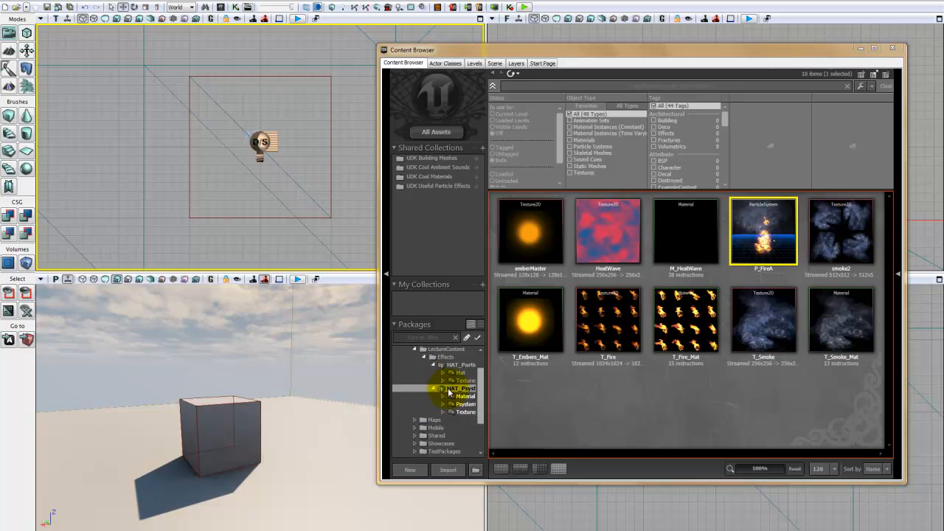
pyautogui.rightClick(447, 388)
pyautogui.click(460, 396)
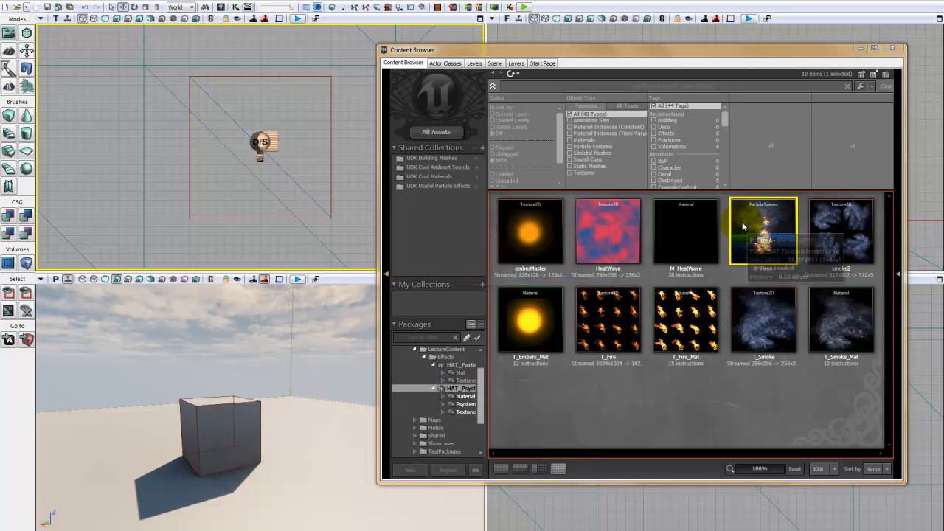
# Close the Content Browser, add a P_FireA emitter on the floor near the cube and maximize the perspective viewport
pyautogui.click(893, 49)
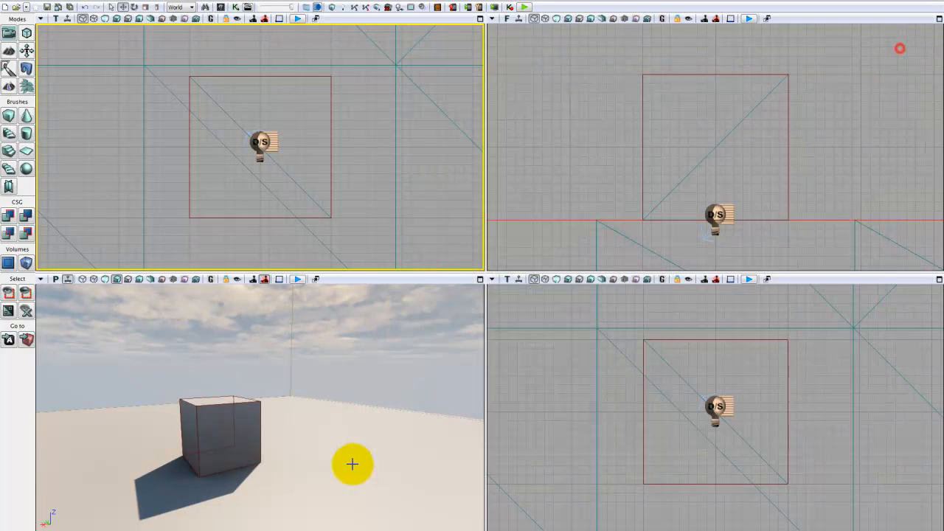
pyautogui.click(312, 493)
pyautogui.rightClick(312, 488)
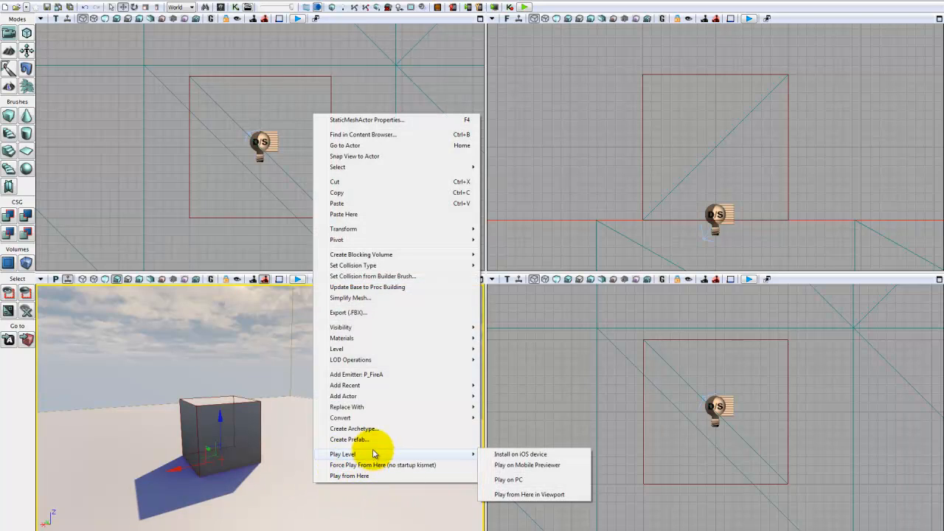
pyautogui.click(372, 374)
pyautogui.moveTo(340, 426); pyautogui.dragTo(336, 514, button='right')
pyautogui.click(480, 280)
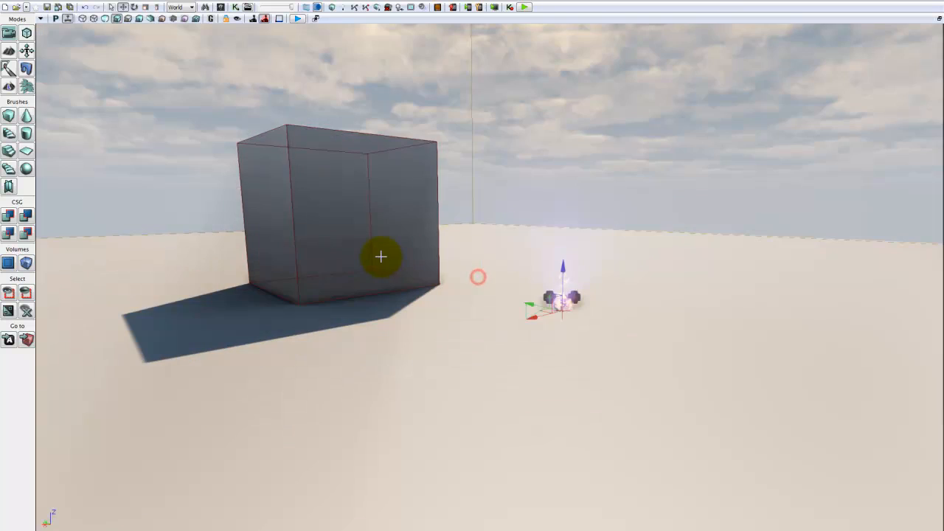
# Move the P_FireA emitter into the cube's shadow and inspect the fire and smoke against the cube in game view
pyautogui.moveTo(381, 256); pyautogui.dragTo(469, 293, button='right')
pyautogui.moveTo(469, 292); pyautogui.dragTo(405, 128)
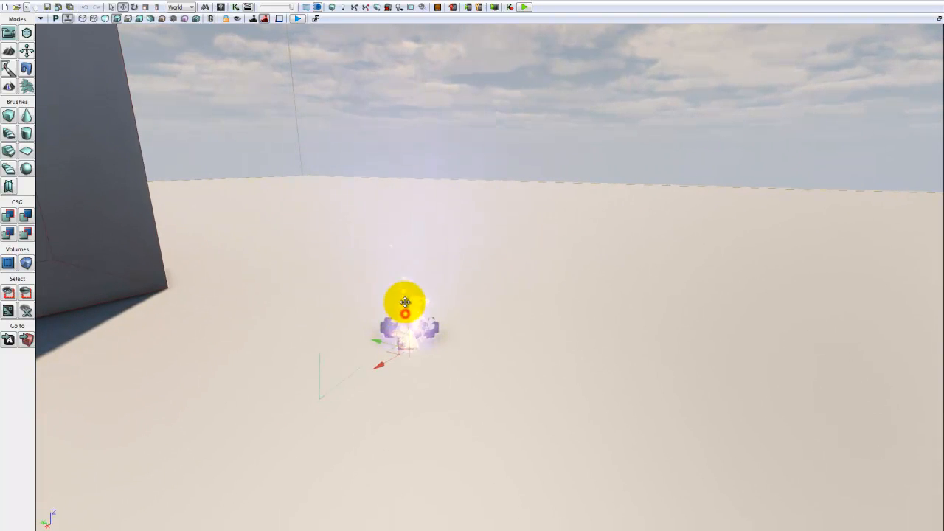
pyautogui.moveTo(456, 331); pyautogui.dragTo(467, 345, button='right')
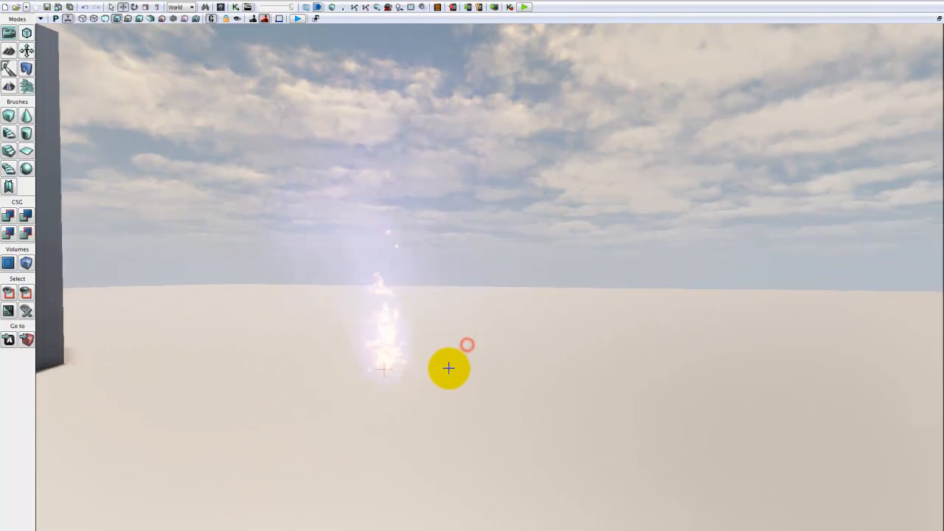
pyautogui.moveTo(395, 332); pyautogui.dragTo(394, 358, button='right')
pyautogui.moveTo(394, 359)
pyautogui.mouseDown()
pyautogui.moveTo(508, 417)
pyautogui.moveTo(405, 362)
pyautogui.moveTo(405, 398)
pyautogui.mouseUp()
pyautogui.press('g')
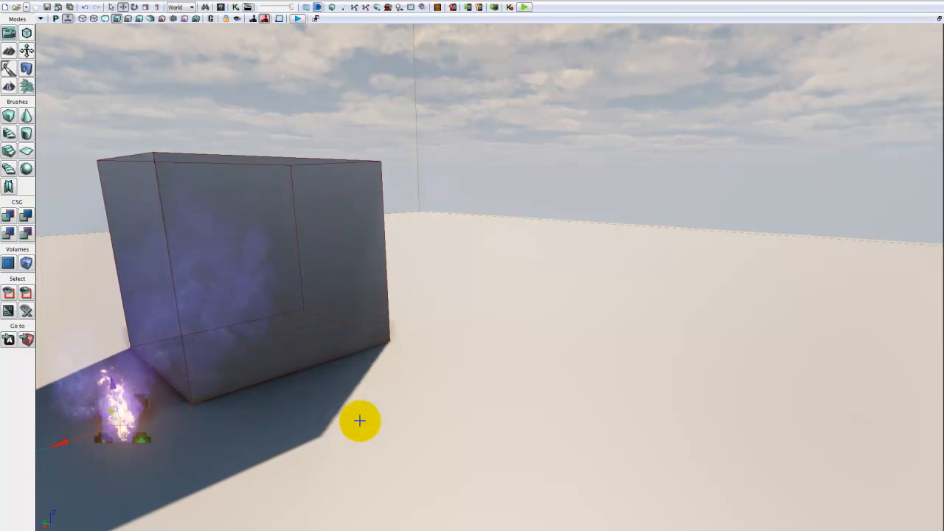
pyautogui.moveTo(359, 420); pyautogui.dragTo(362, 414, button='right')
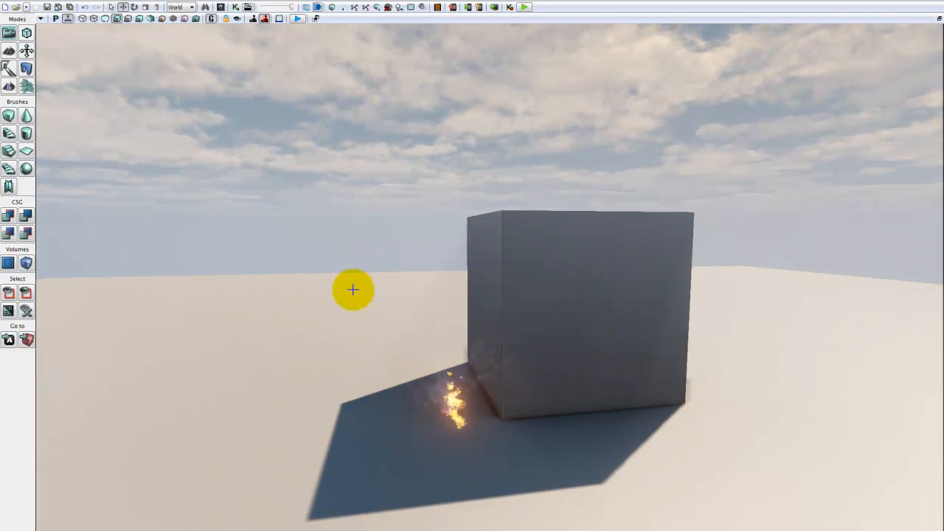
pyautogui.moveTo(362, 295); pyautogui.dragTo(409, 342)
pyautogui.moveTo(408, 341); pyautogui.dragTo(557, 331, button='right')
pyautogui.moveTo(556, 332)
pyautogui.mouseDown()
pyautogui.moveTo(362, 332)
pyautogui.moveTo(390, 362)
pyautogui.moveTo(337, 383)
pyautogui.moveTo(316, 379)
pyautogui.moveTo(338, 380)
pyautogui.mouseUp()
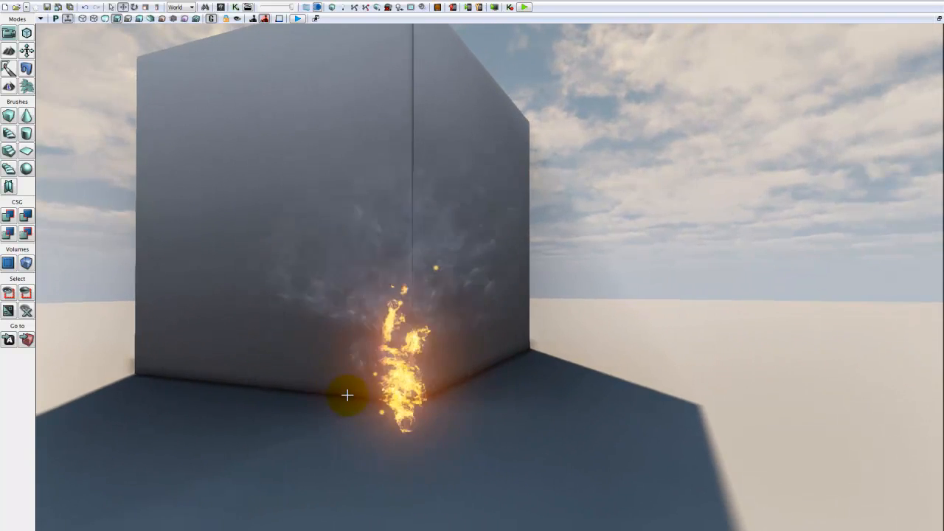
# Set the placed emitter's uniform draw scale to 5 and examine the enlarged fire in game view
pyautogui.press('g')
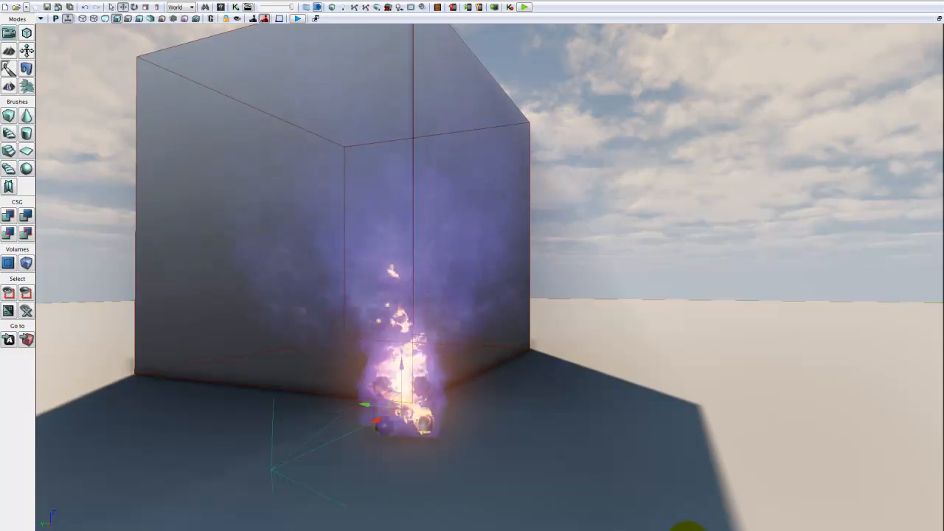
pyautogui.write('5')
pyautogui.press('Return')
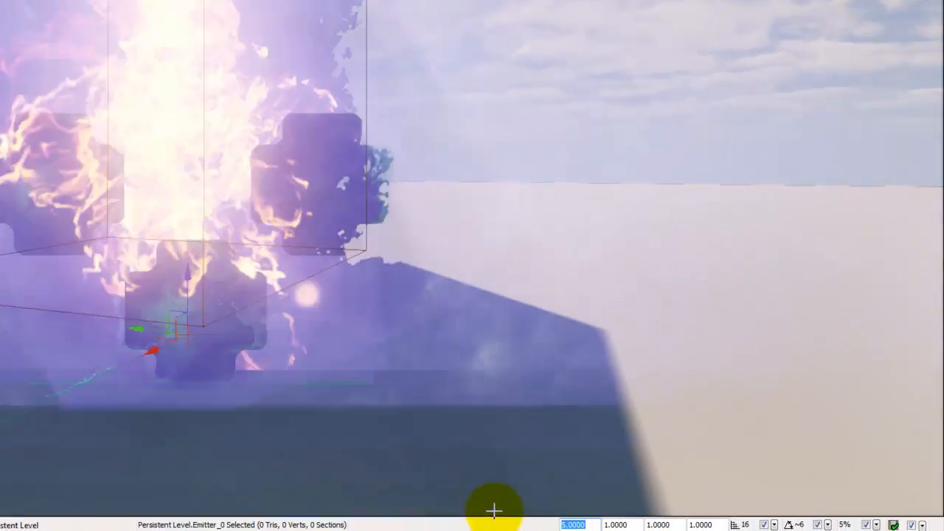
pyautogui.moveTo(604, 373); pyautogui.dragTo(594, 410)
pyautogui.moveTo(448, 336); pyautogui.dragTo(449, 328)
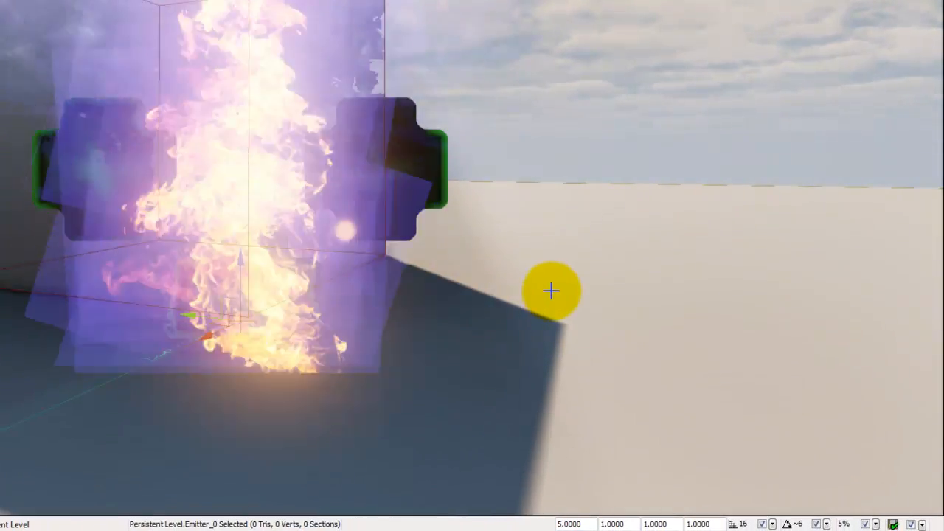
pyautogui.moveTo(627, 296); pyautogui.dragTo(594, 200)
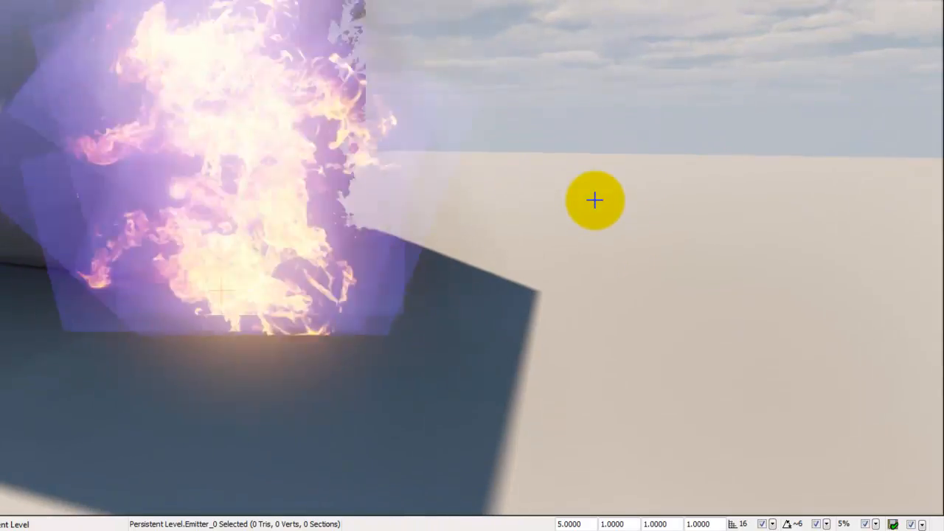
pyautogui.moveTo(583, 188); pyautogui.dragTo(670, 187, button='right')
pyautogui.moveTo(670, 188)
pyautogui.mouseDown()
pyautogui.moveTo(575, 206)
pyautogui.moveTo(614, 210)
pyautogui.mouseUp()
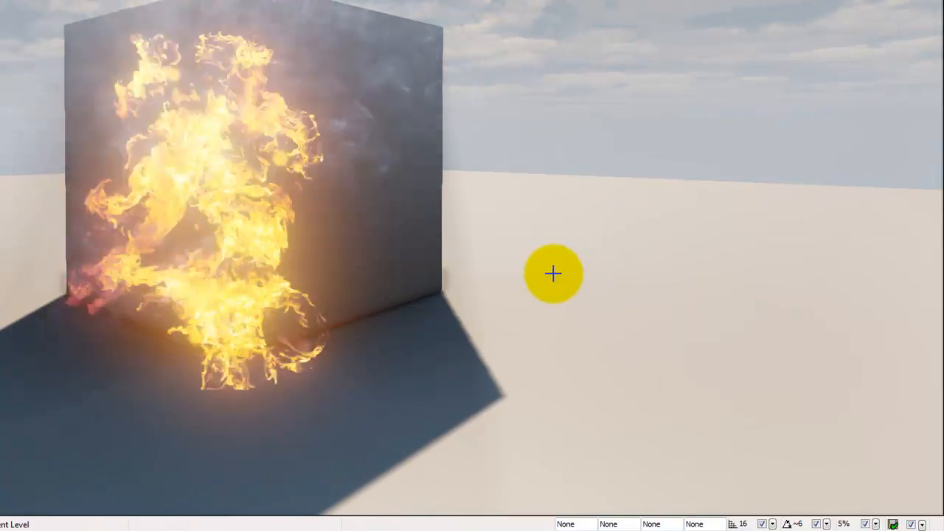
pyautogui.moveTo(553, 274)
pyautogui.mouseDown()
pyautogui.moveTo(531, 270)
pyautogui.moveTo(571, 258)
pyautogui.moveTo(531, 252)
pyautogui.moveTo(554, 251)
pyautogui.moveTo(548, 259)
pyautogui.moveTo(529, 228)
pyautogui.moveTo(229, 22)
pyautogui.moveTo(386, 232)
pyautogui.moveTo(377, 206)
pyautogui.moveTo(369, 211)
pyautogui.moveTo(316, 61)
pyautogui.moveTo(324, 121)
pyautogui.moveTo(297, 124)
pyautogui.moveTo(317, 111)
pyautogui.mouseUp()
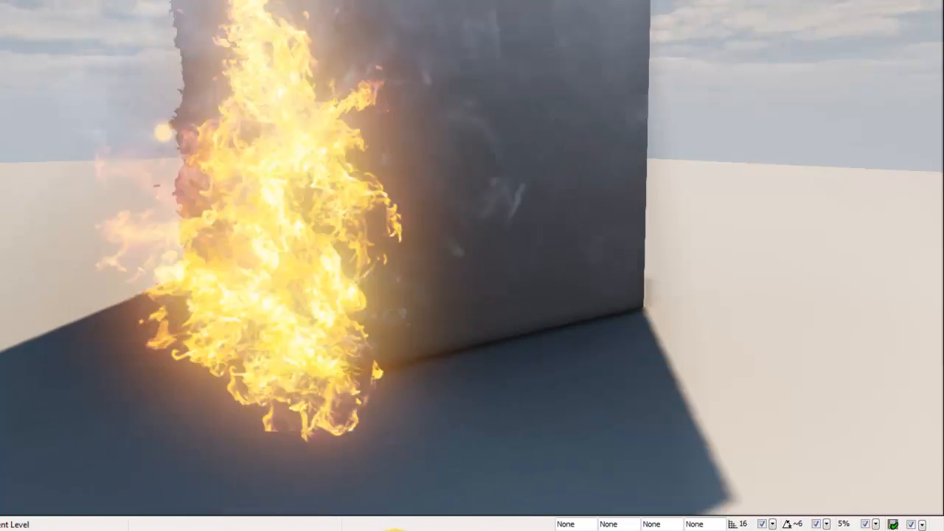
pyautogui.click(399, 530)
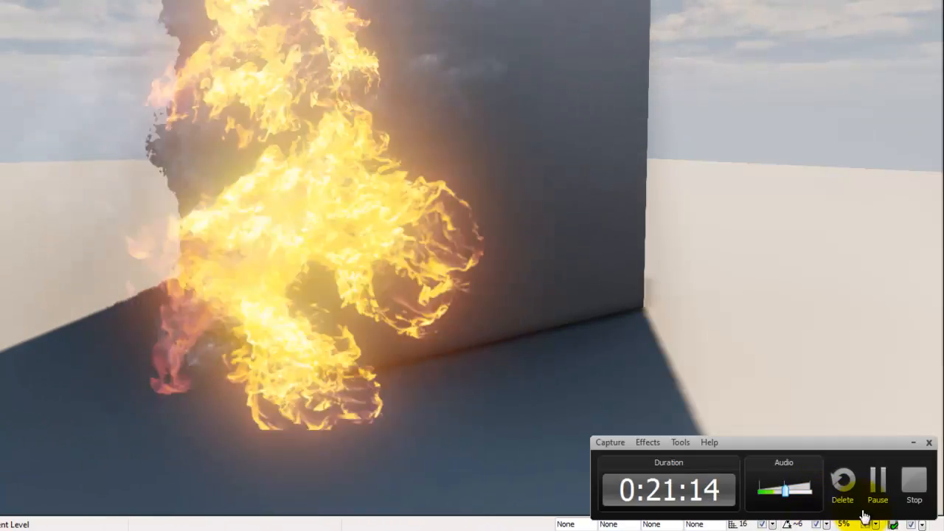